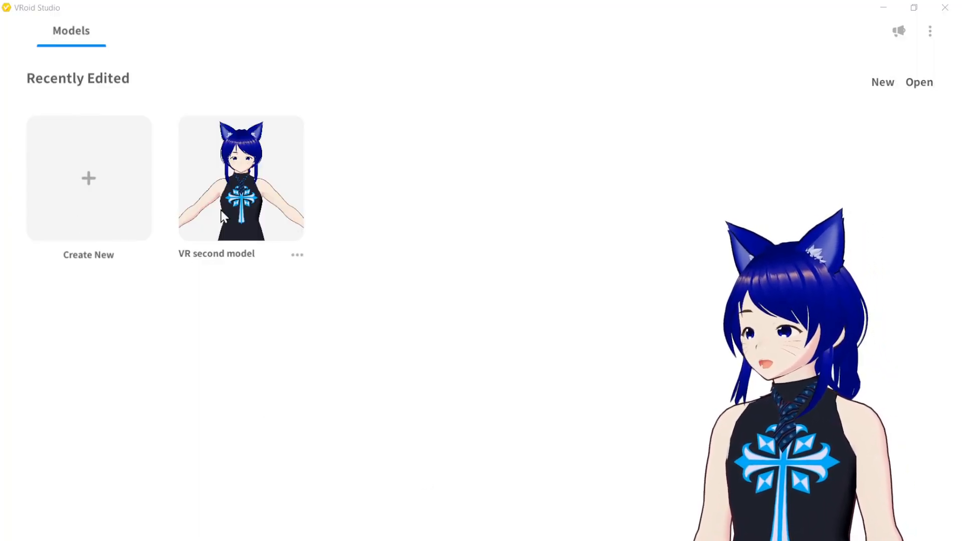
Step: Create a new model from the Masc base and set the face's Eyes Position (Y) to 0.254
{"action": "left_click", "coordinate": [64, 179]}
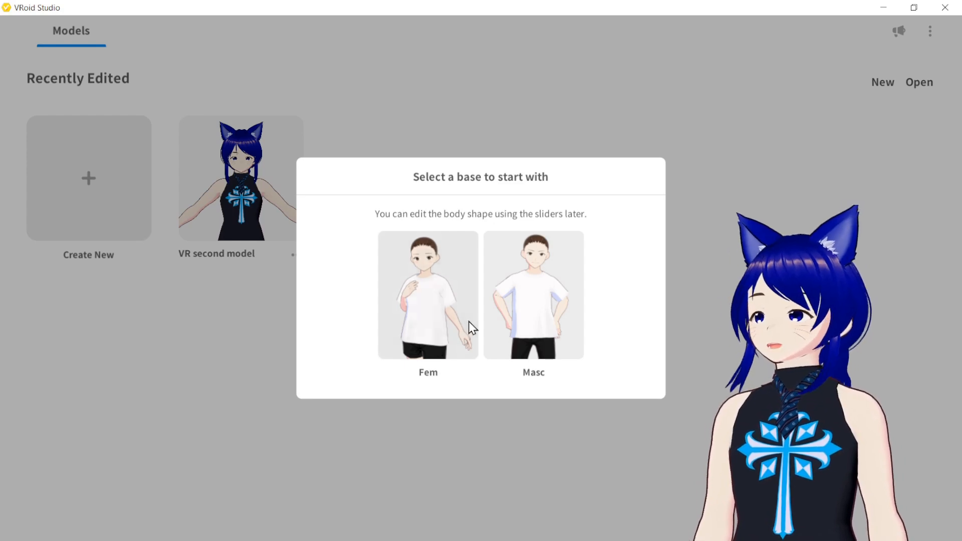
{"action": "left_click", "coordinate": [508, 293]}
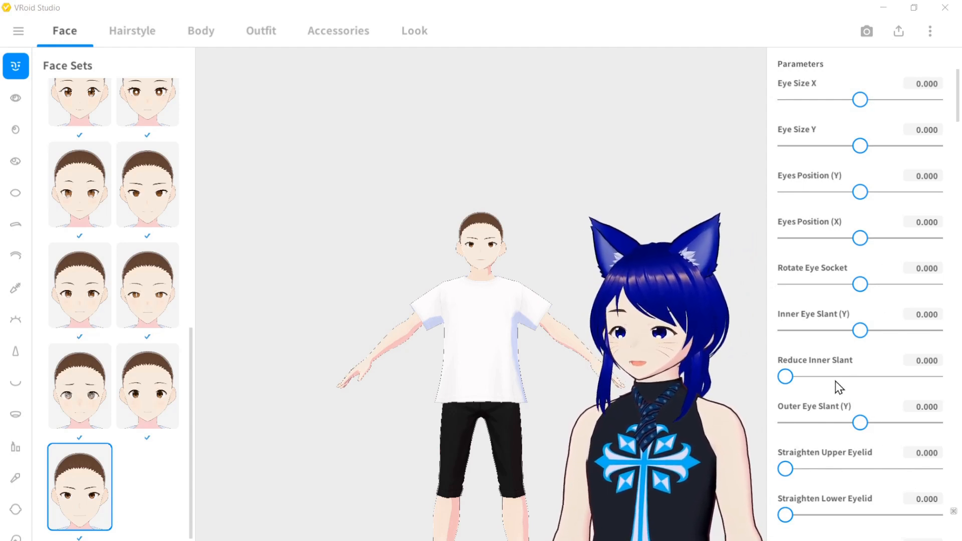
{"action": "mouse_move", "coordinate": [860, 194]}
{"action": "left_mouse_down"}
{"action": "mouse_move", "coordinate": [797, 192]}
{"action": "mouse_move", "coordinate": [879, 191]}
{"action": "left_mouse_up"}
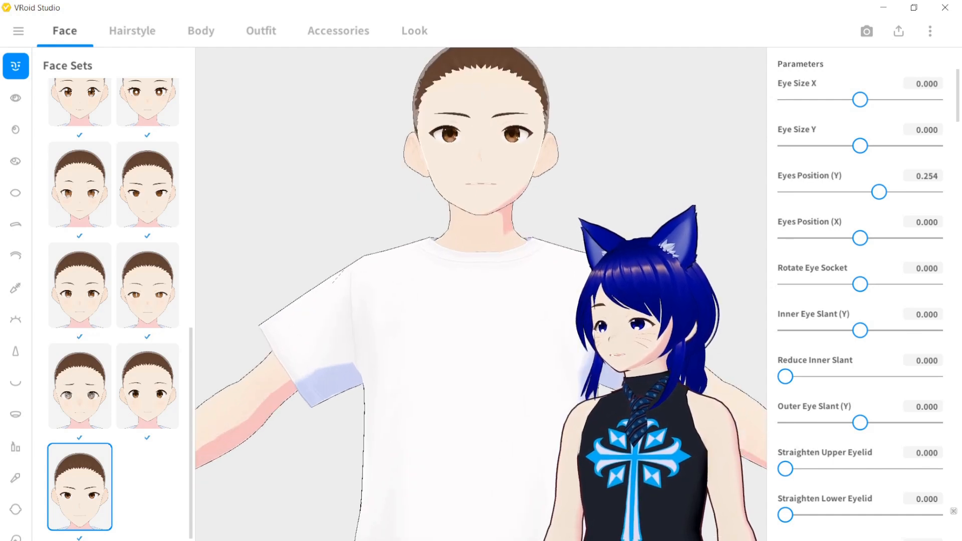
Step: Examine the model's face, torso and legs up close and from farther away
{"action": "scroll", "coordinate": [481, 294], "scroll_direction": "down", "scroll_amount": 3}
{"action": "scroll", "coordinate": [482, 294], "scroll_direction": "up", "scroll_amount": 3}
{"action": "scroll", "coordinate": [481, 293], "scroll_direction": "down", "scroll_amount": 4}
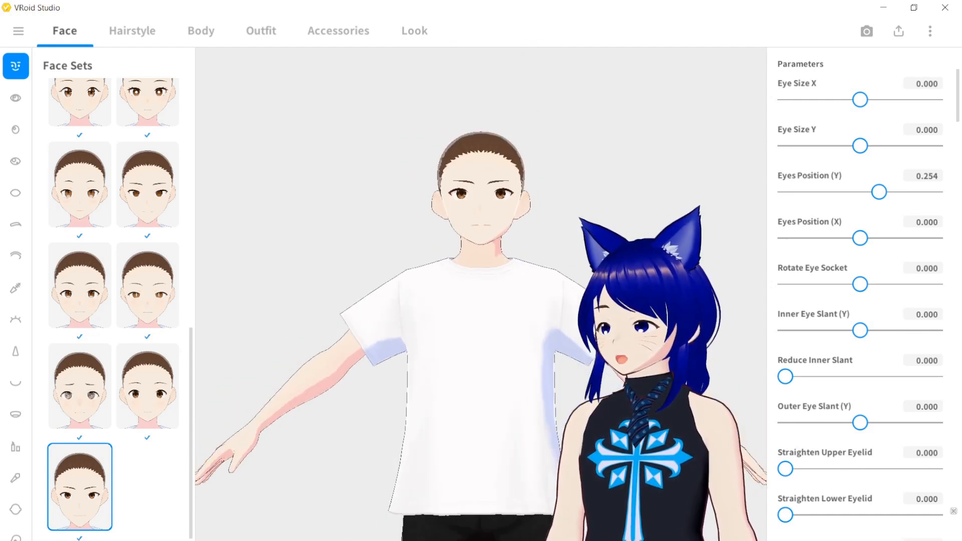
{"action": "scroll", "coordinate": [482, 294], "scroll_direction": "up", "scroll_amount": 4}
{"action": "scroll", "coordinate": [481, 294], "scroll_direction": "down", "scroll_amount": 3}
{"action": "scroll", "coordinate": [482, 293], "scroll_direction": "up", "scroll_amount": 3}
{"action": "scroll", "coordinate": [482, 293], "scroll_direction": "down", "scroll_amount": 2}
{"action": "scroll", "coordinate": [481, 294], "scroll_direction": "up", "scroll_amount": 1}
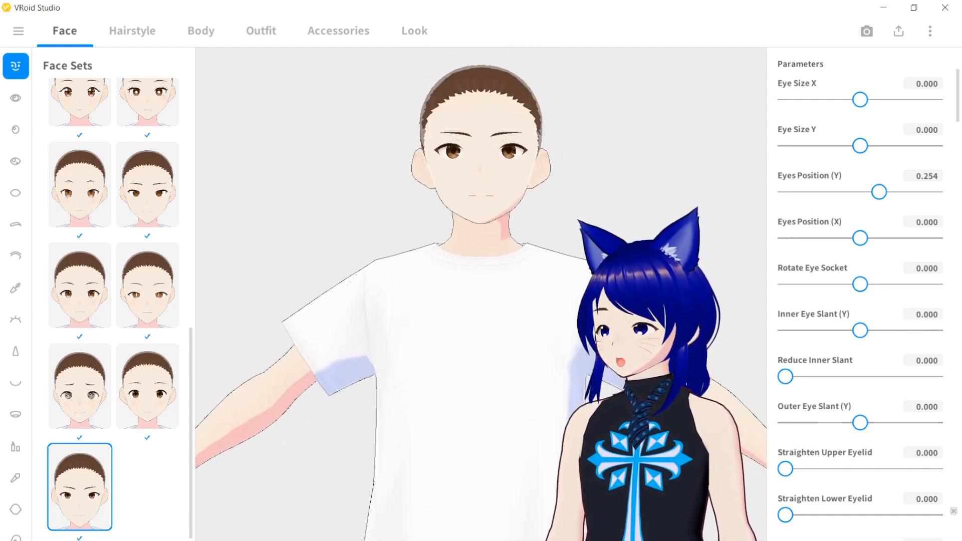
{"action": "scroll", "coordinate": [481, 294], "scroll_direction": "down", "scroll_amount": 1}
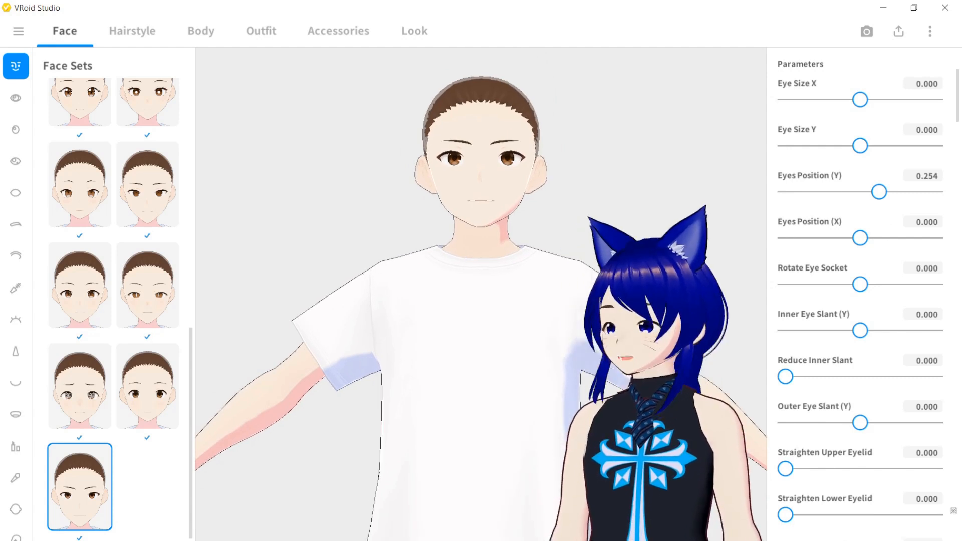
{"action": "middle_click_drag", "start_coordinate": [594, 235], "coordinate": [616, 8]}
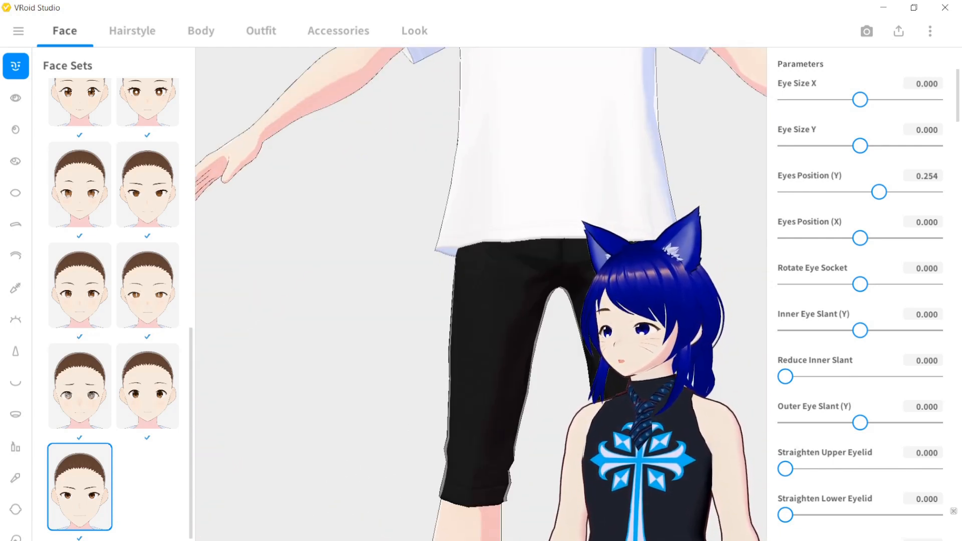
{"action": "middle_click_drag", "start_coordinate": [617, 345], "coordinate": [579, 452]}
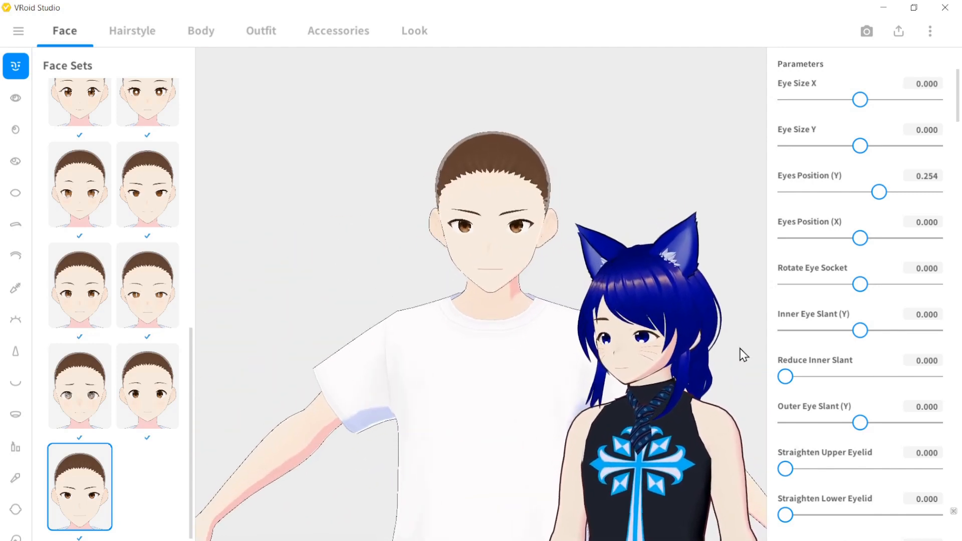
Step: Set Inner Eye Slant (Y) to 0.338, Rotate Eye Socket to -0.141 and Eyes Position (X) to 0.014
{"action": "left_click_drag", "start_coordinate": [865, 331], "coordinate": [886, 331]}
{"action": "mouse_move", "coordinate": [862, 288]}
{"action": "left_mouse_down"}
{"action": "mouse_move", "coordinate": [788, 288]}
{"action": "mouse_move", "coordinate": [926, 296]}
{"action": "mouse_move", "coordinate": [860, 296]}
{"action": "left_mouse_up"}
{"action": "mouse_move", "coordinate": [858, 248]}
{"action": "left_mouse_down"}
{"action": "mouse_move", "coordinate": [909, 242]}
{"action": "mouse_move", "coordinate": [838, 242]}
{"action": "mouse_move", "coordinate": [887, 240]}
{"action": "mouse_move", "coordinate": [863, 243]}
{"action": "left_mouse_up"}
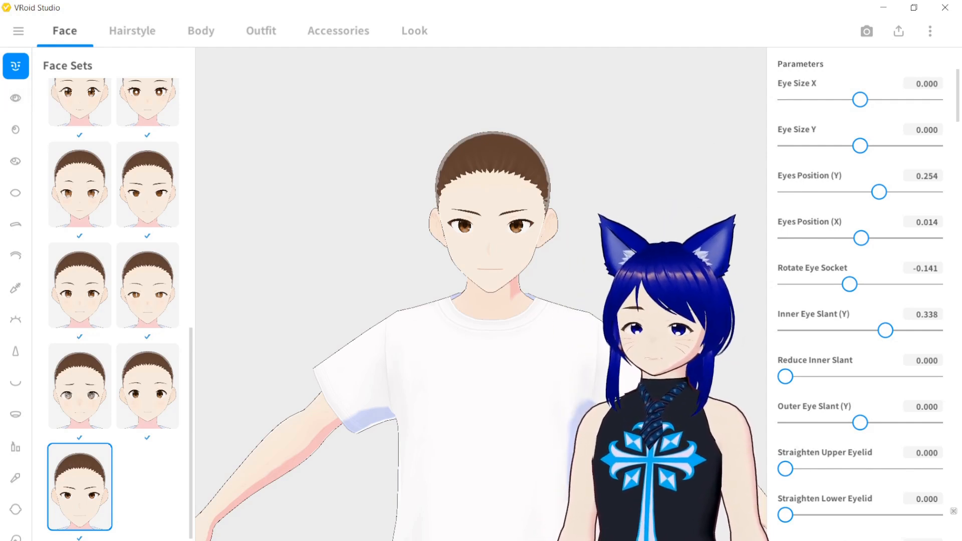
{"action": "left_click", "coordinate": [14, 98]}
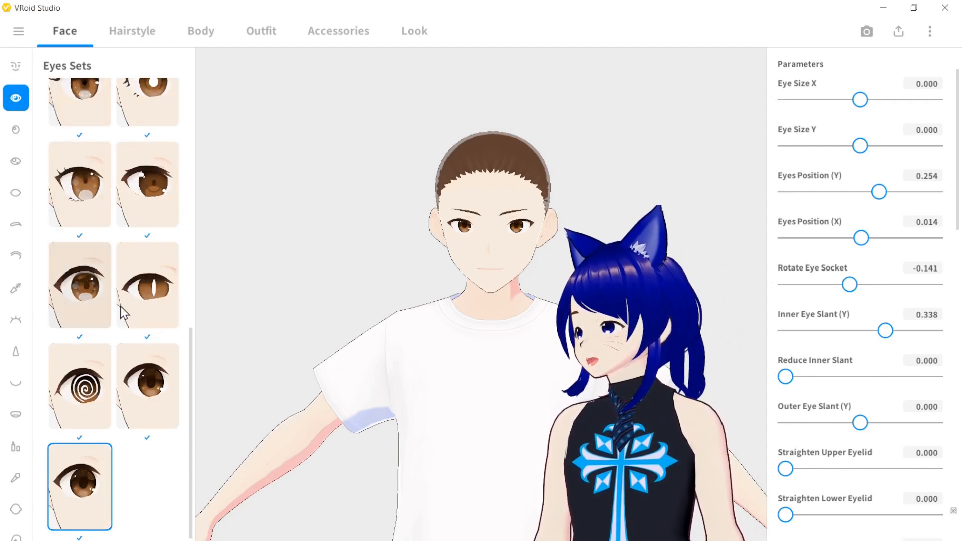
{"action": "scroll", "coordinate": [134, 339], "scroll_direction": "down", "scroll_amount": 1}
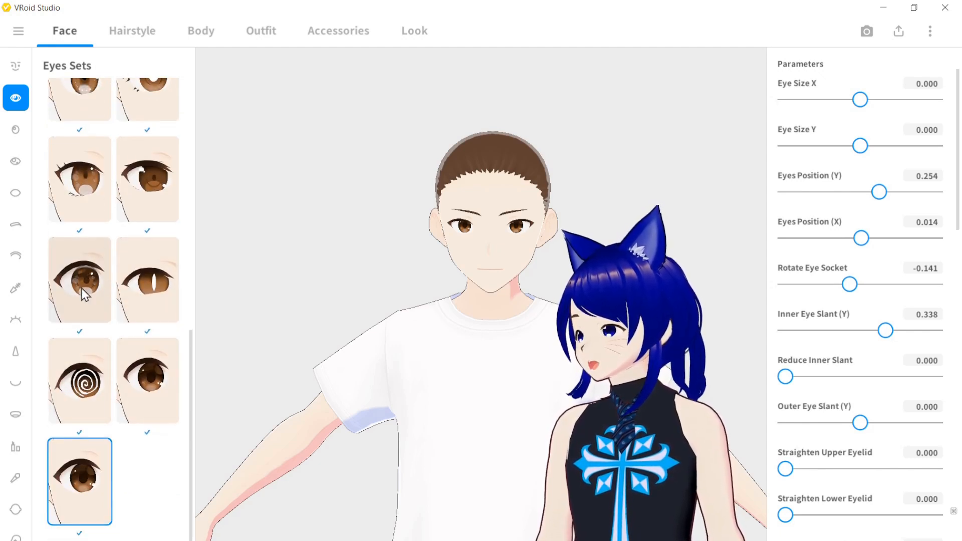
{"action": "scroll", "coordinate": [120, 276], "scroll_direction": "up", "scroll_amount": 2}
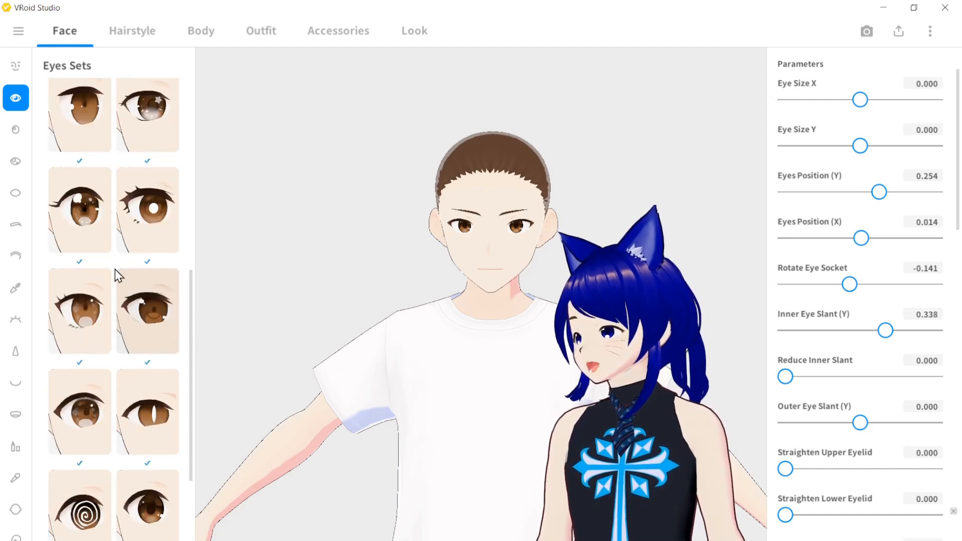
Step: Set the iris color of the right eye only to purple #9E339B
{"action": "left_click", "coordinate": [16, 129]}
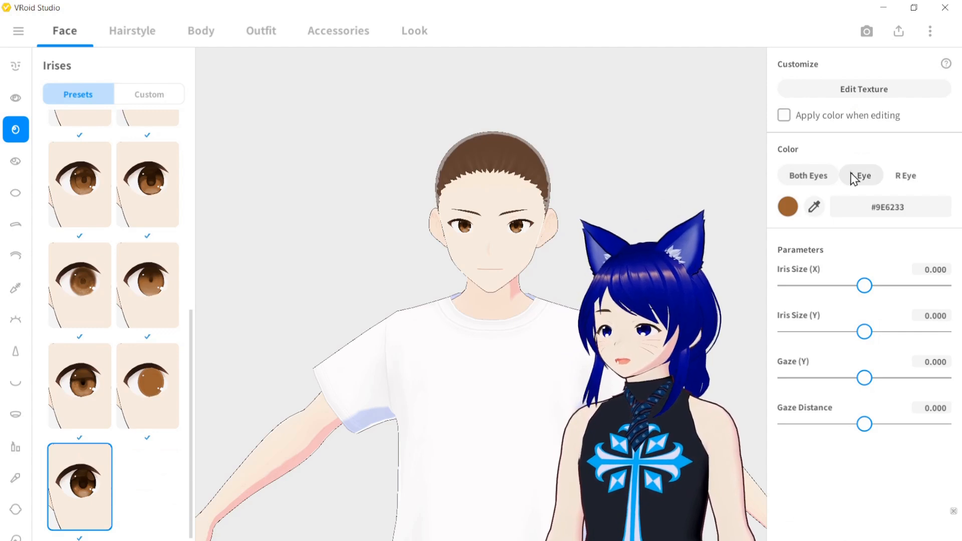
{"action": "left_click", "coordinate": [906, 176]}
{"action": "left_click", "coordinate": [790, 217]}
{"action": "left_click_drag", "start_coordinate": [787, 211], "coordinate": [703, 241]}
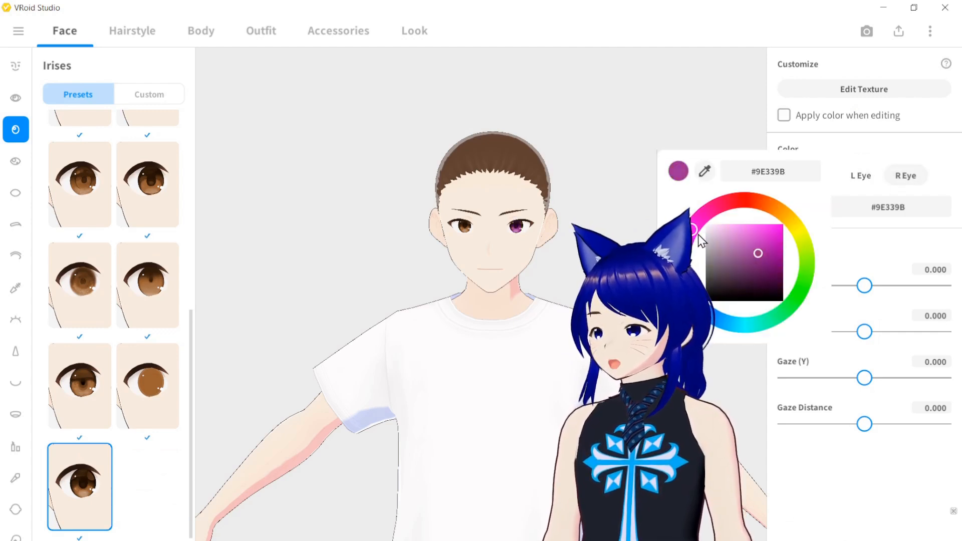
Step: Set the iris color of the left eye only to green #389E33
{"action": "left_click", "coordinate": [868, 182]}
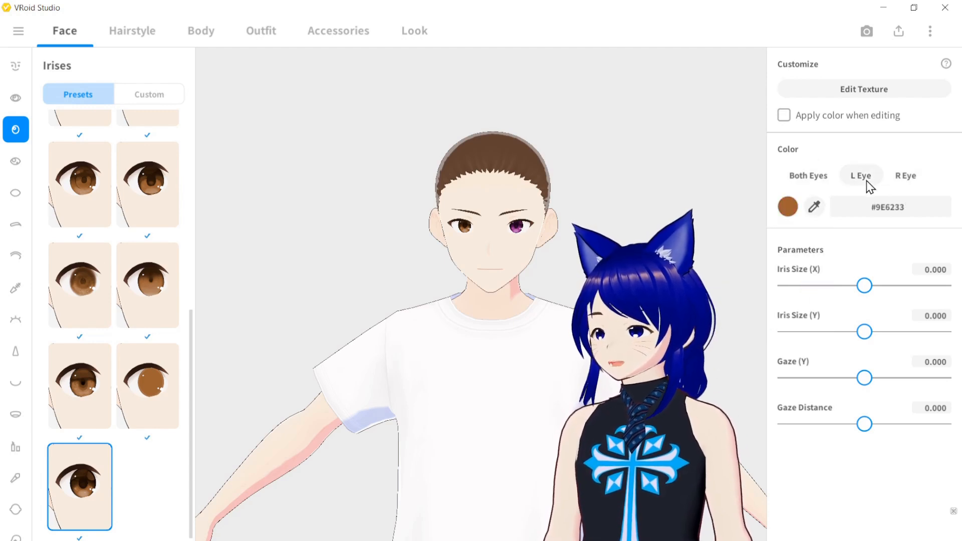
{"action": "left_click", "coordinate": [788, 206]}
{"action": "left_click_drag", "start_coordinate": [796, 246], "coordinate": [800, 291]}
{"action": "left_click", "coordinate": [637, 260]}
Step: Set the iris color of both eyes together to brown #966C47
{"action": "scroll", "coordinate": [637, 260], "scroll_direction": "up", "scroll_amount": 5}
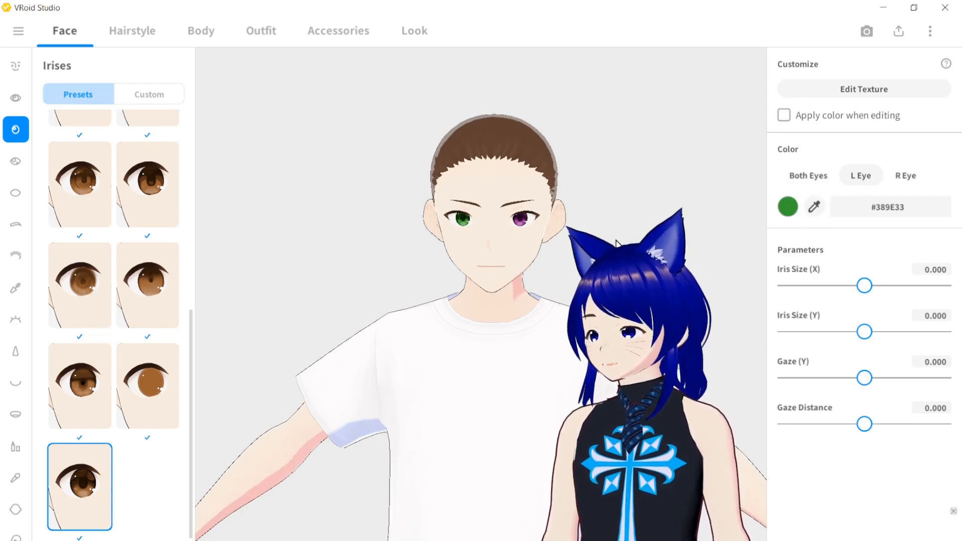
{"action": "left_click", "coordinate": [829, 176]}
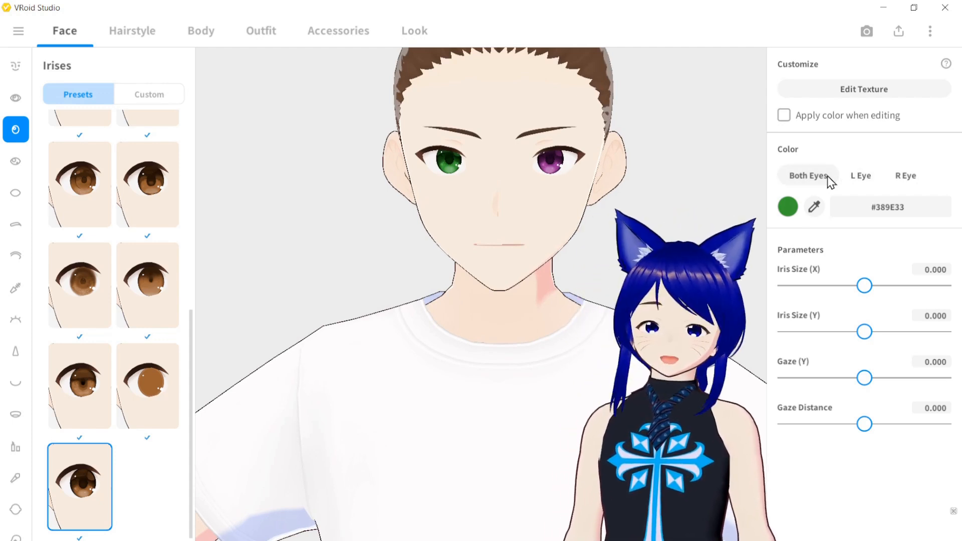
{"action": "left_click", "coordinate": [788, 207]}
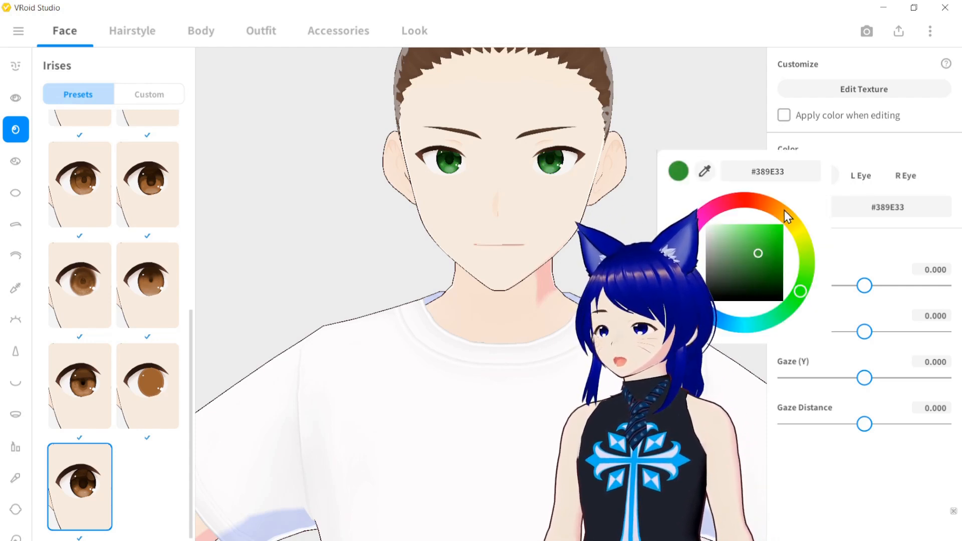
{"action": "left_click_drag", "start_coordinate": [784, 210], "coordinate": [775, 209]}
{"action": "left_click", "coordinate": [747, 256]}
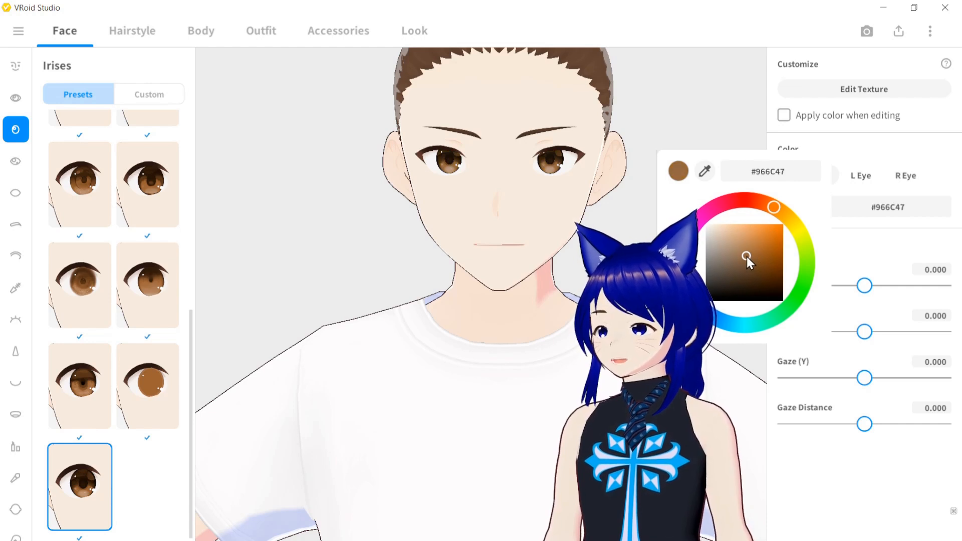
{"action": "left_click", "coordinate": [697, 56]}
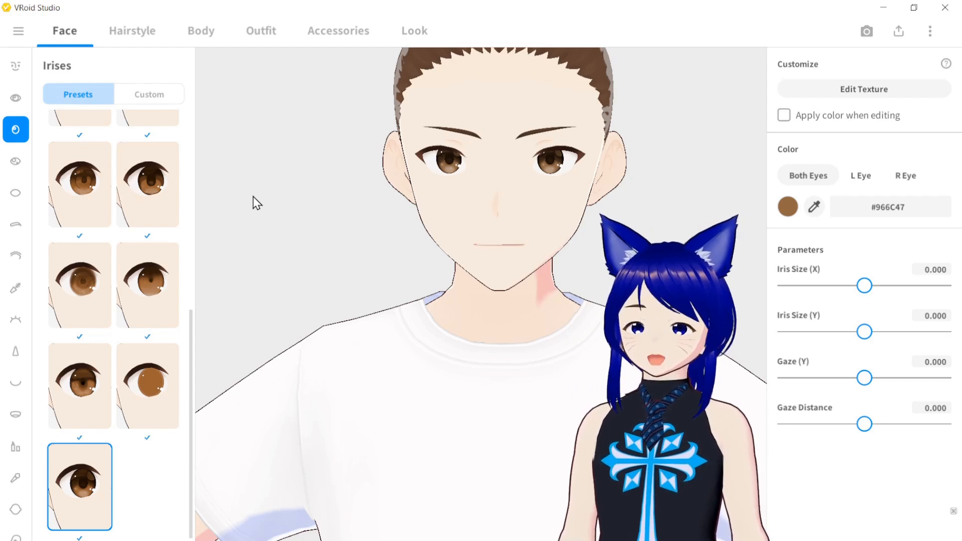
Step: Try the heart and the four-pointed star eye highlight presets on the model
{"action": "left_click", "coordinate": [16, 162]}
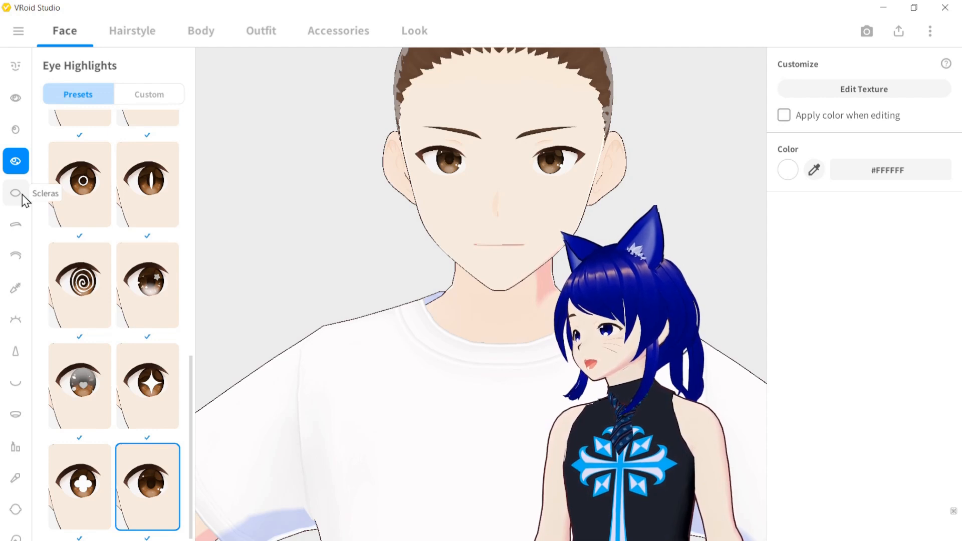
{"action": "scroll", "coordinate": [62, 316], "scroll_direction": "up", "scroll_amount": 2}
{"action": "scroll", "coordinate": [70, 284], "scroll_direction": "down", "scroll_amount": 3}
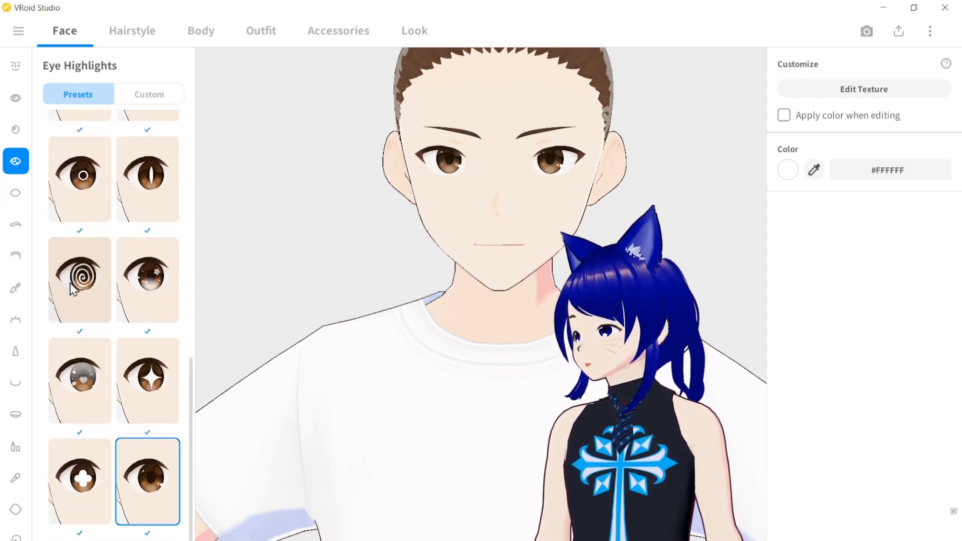
{"action": "left_click", "coordinate": [71, 402]}
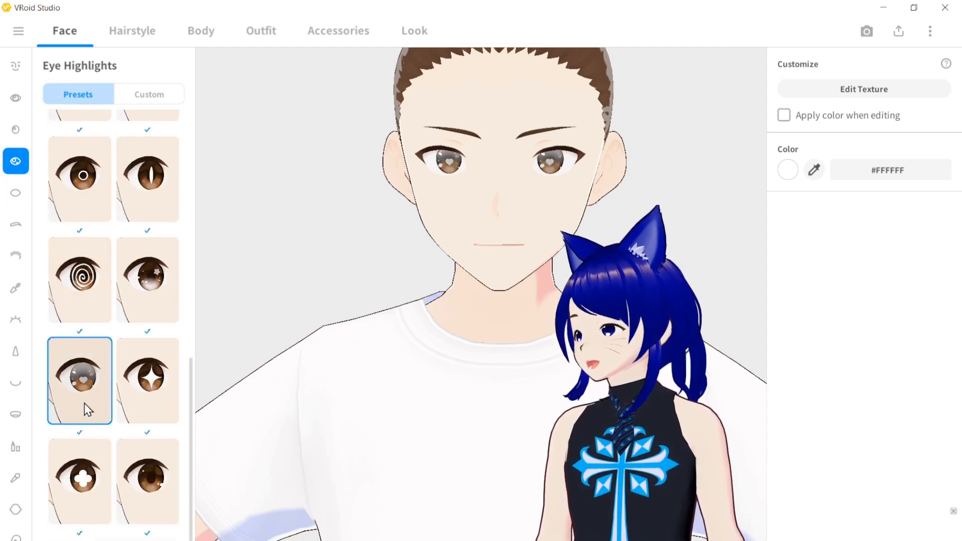
{"action": "left_click", "coordinate": [134, 389]}
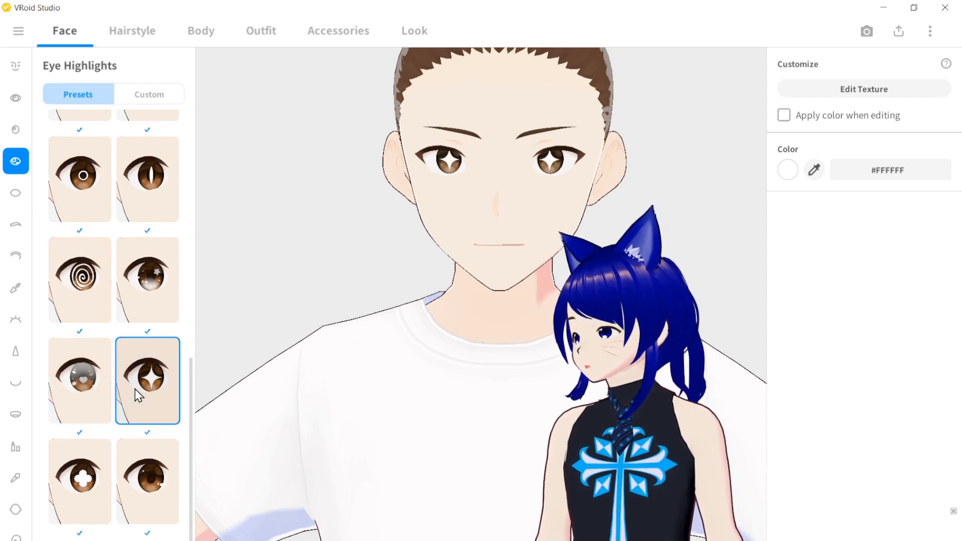
Step: Try the hazy gray eye highlight preset and restore the original highlight preset with small dots
{"action": "scroll", "coordinate": [91, 314], "scroll_direction": "up", "scroll_amount": 5}
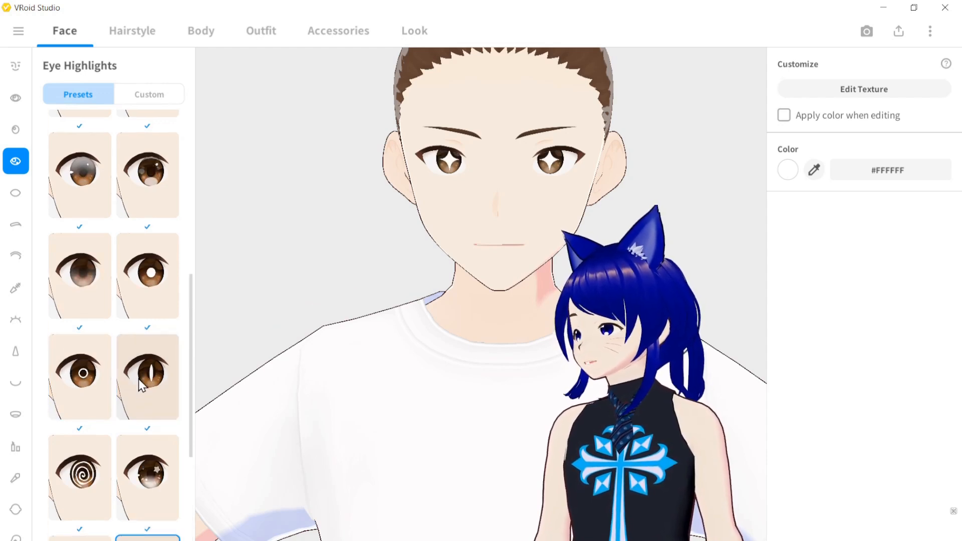
{"action": "left_click", "coordinate": [91, 314]}
{"action": "scroll", "coordinate": [92, 314], "scroll_direction": "up", "scroll_amount": 3}
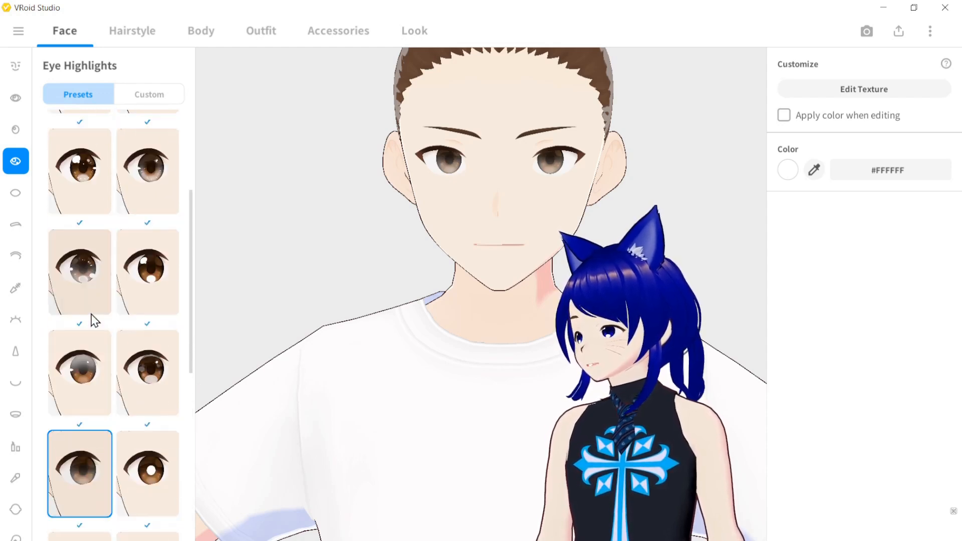
{"action": "scroll", "coordinate": [91, 314], "scroll_direction": "down", "scroll_amount": 6}
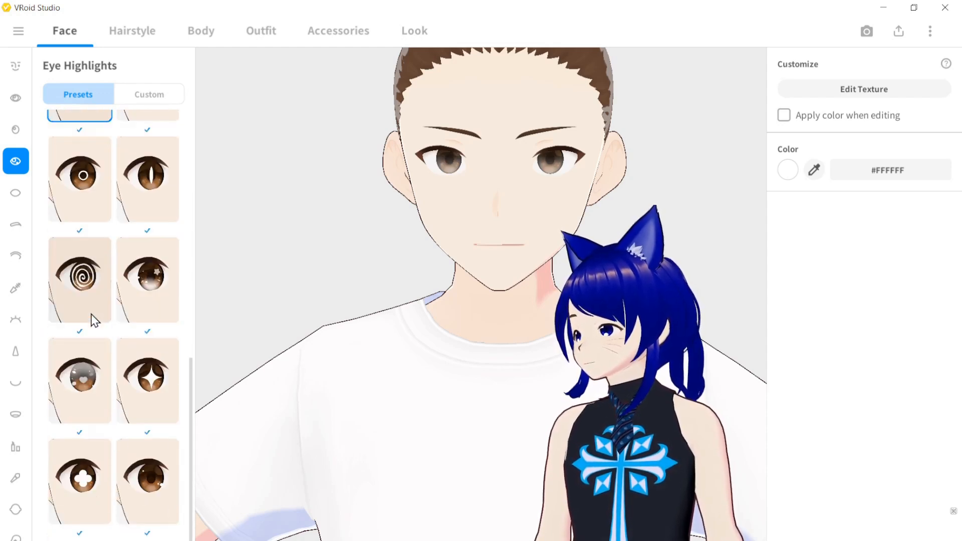
{"action": "left_click", "coordinate": [143, 474]}
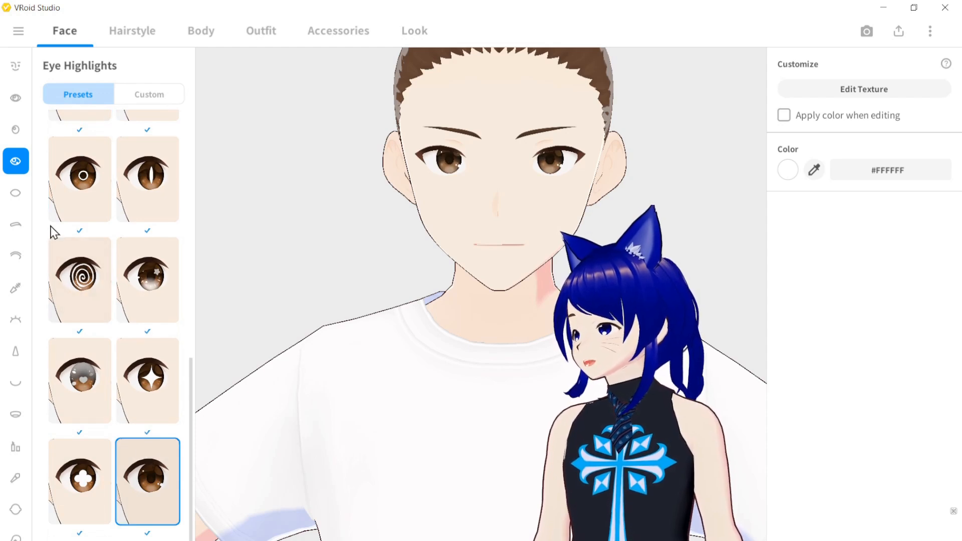
Step: Try a vivid purple #7200FF as the color of the scleras
{"action": "left_click", "coordinate": [16, 193]}
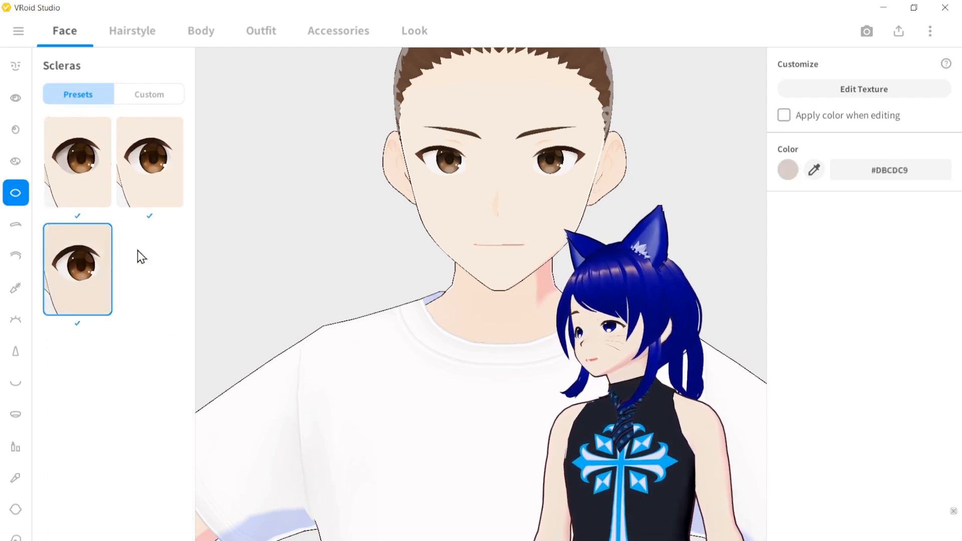
{"action": "left_click", "coordinate": [793, 172]}
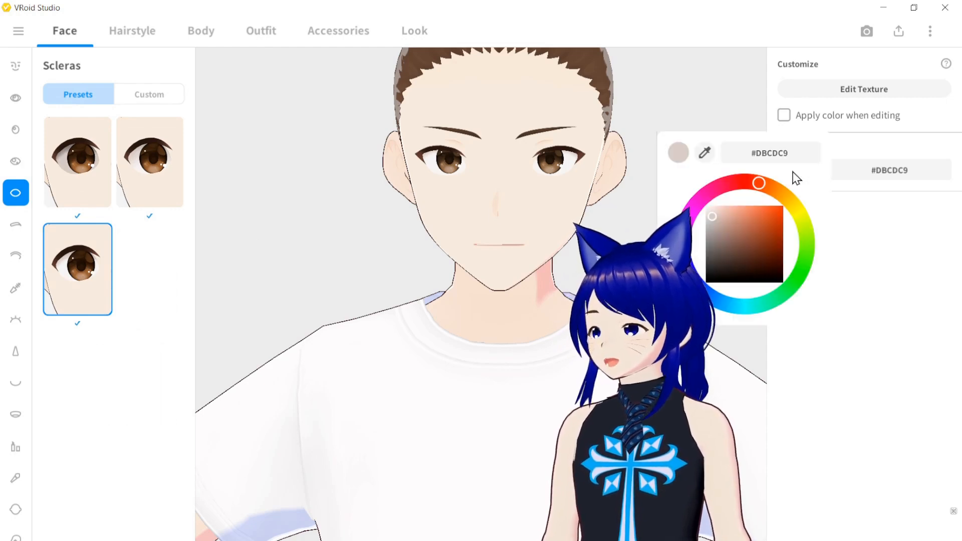
{"action": "left_click", "coordinate": [694, 208]}
{"action": "left_click_drag", "start_coordinate": [747, 248], "coordinate": [803, 205]}
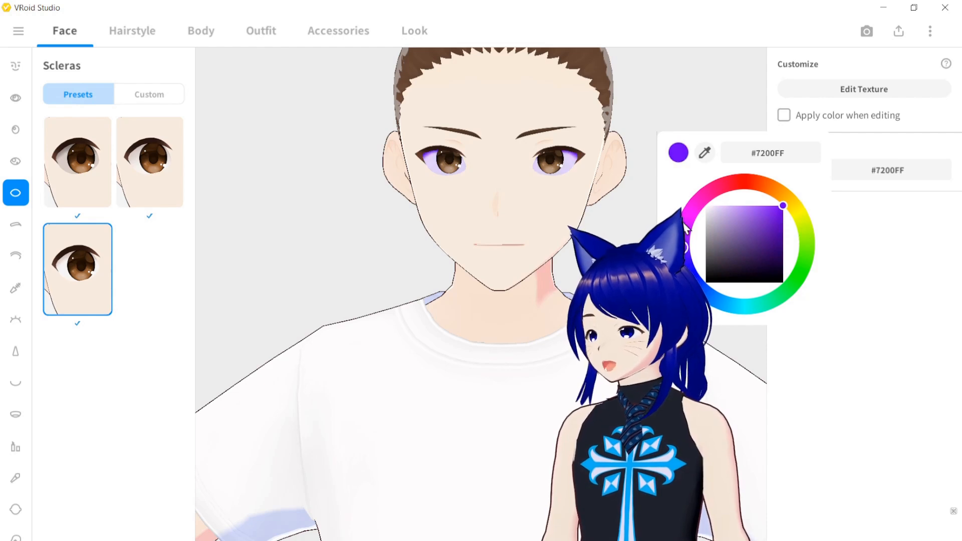
Step: Set the sclera color to pure white #FFFFFF
{"action": "mouse_move", "coordinate": [688, 245]}
{"action": "left_mouse_down"}
{"action": "mouse_move", "coordinate": [700, 284]}
{"action": "mouse_move", "coordinate": [687, 254]}
{"action": "left_mouse_up"}
{"action": "left_click_drag", "start_coordinate": [716, 217], "coordinate": [700, 205]}
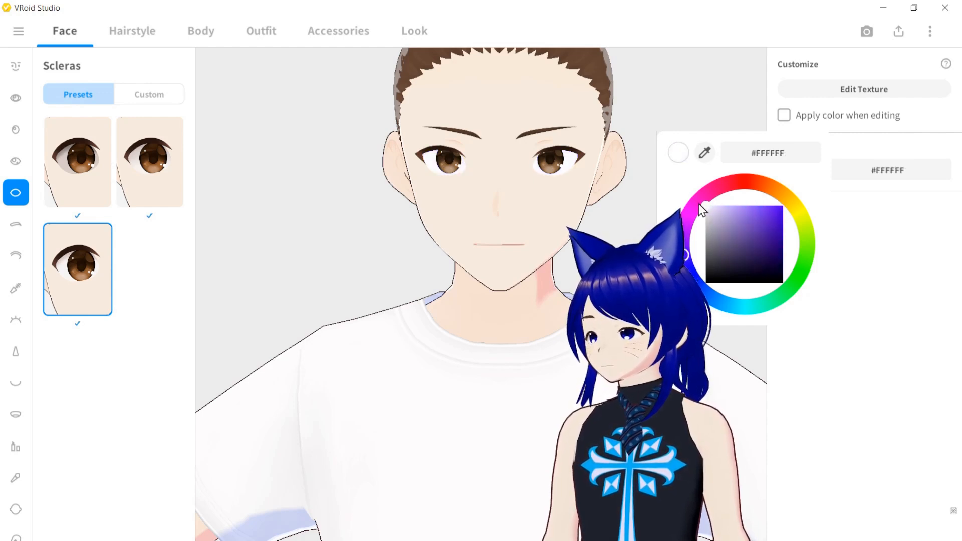
{"action": "left_click", "coordinate": [12, 229]}
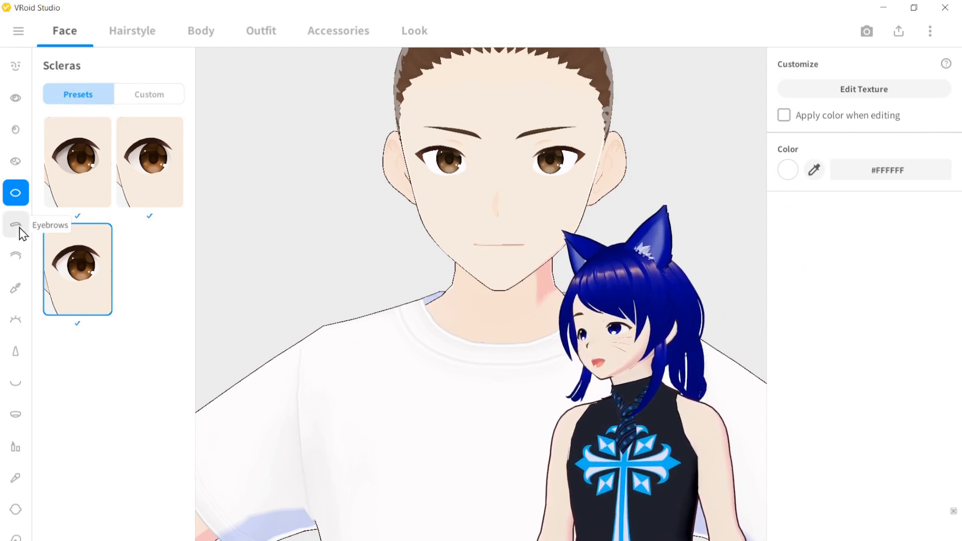
Step: Adjust the eyebrows' tilt to -0.007
{"action": "left_click", "coordinate": [20, 230]}
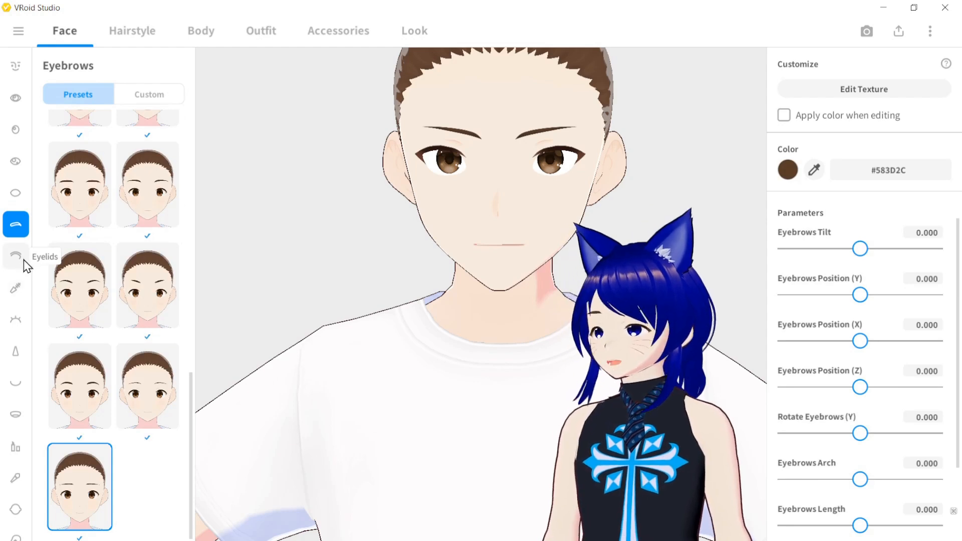
{"action": "left_click_drag", "start_coordinate": [892, 251], "coordinate": [933, 250]}
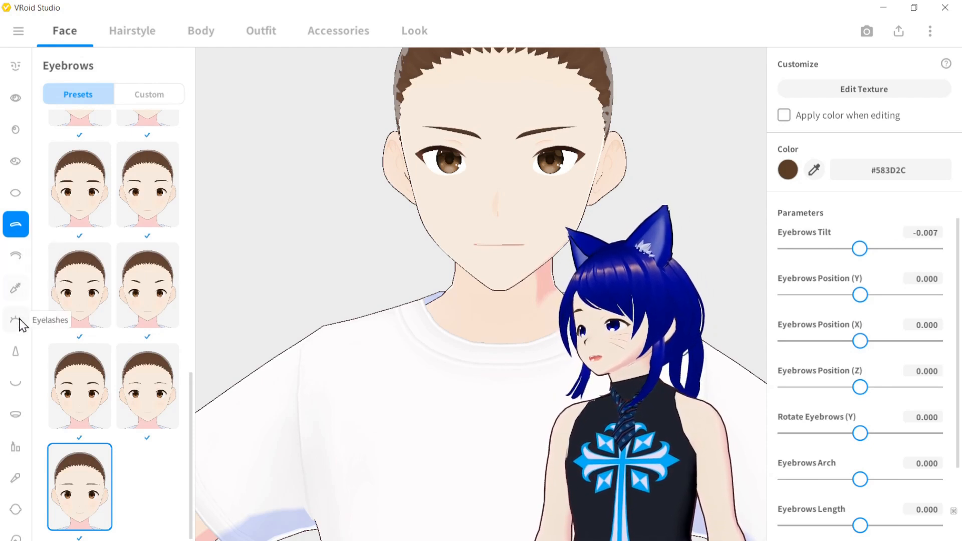
Step: Set the base skin color to a medium brown, #7C5F45
{"action": "left_click", "coordinate": [16, 353]}
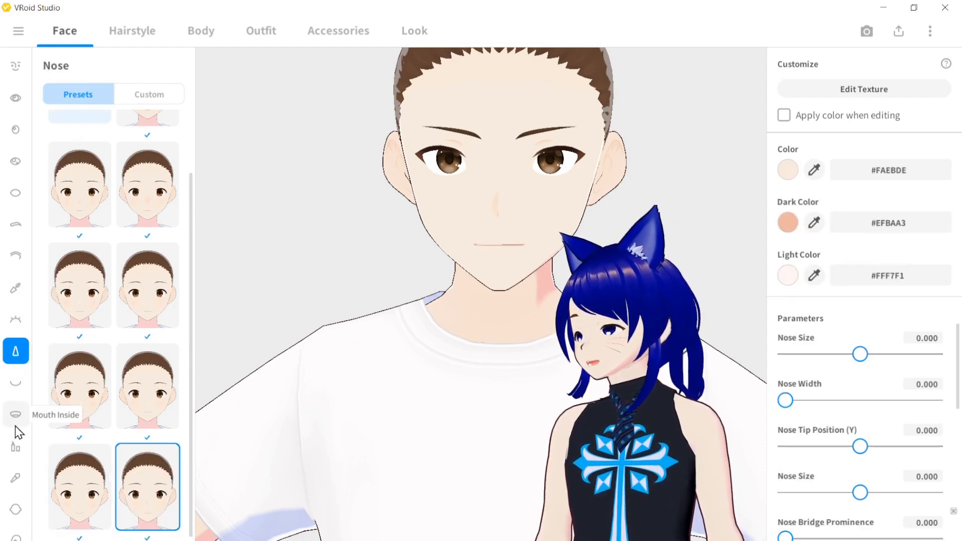
{"action": "scroll", "coordinate": [18, 427], "scroll_direction": "down", "scroll_amount": 1}
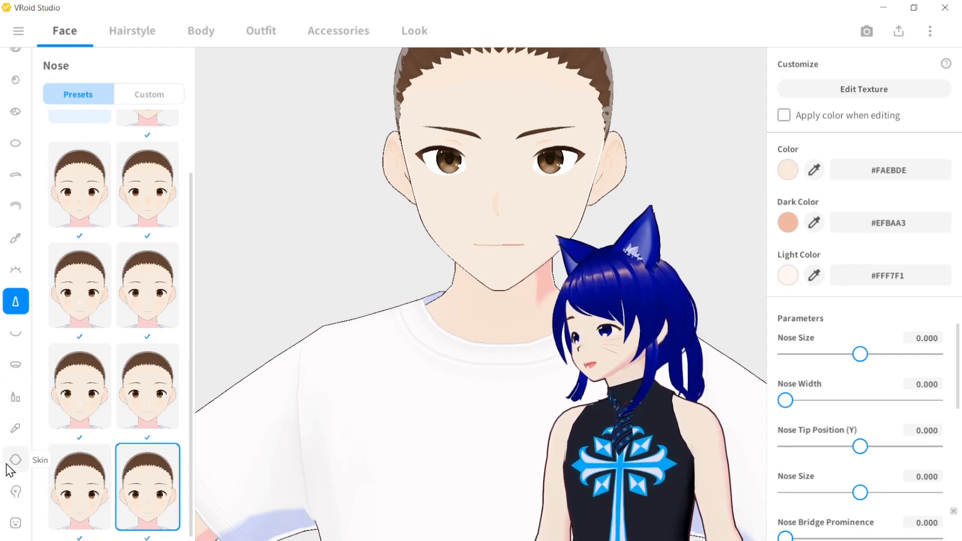
{"action": "left_click", "coordinate": [19, 463]}
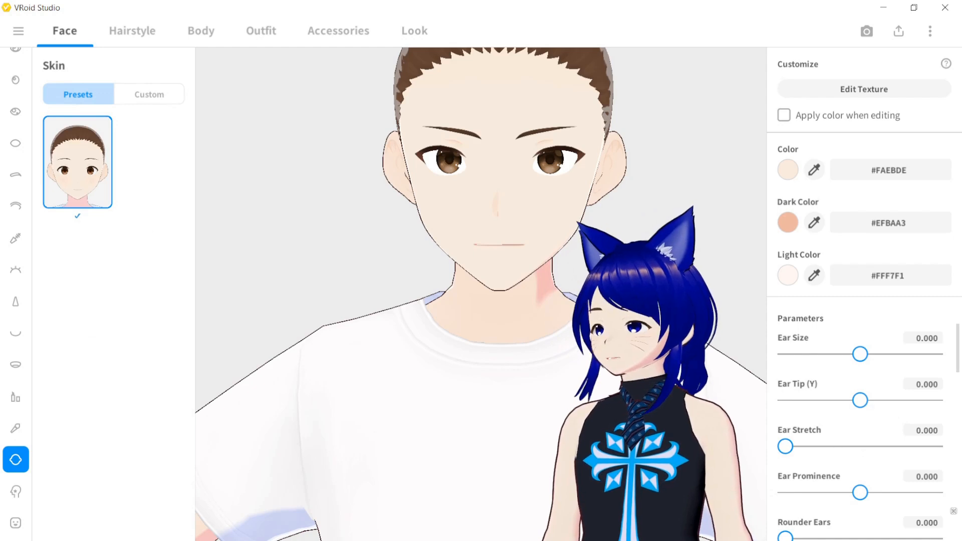
{"action": "left_click", "coordinate": [787, 170]}
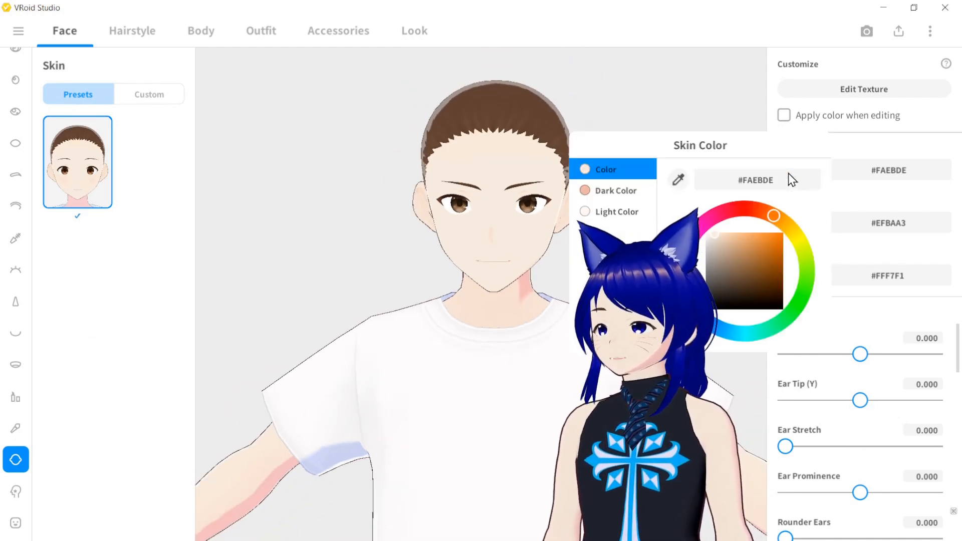
{"action": "left_click", "coordinate": [739, 269]}
{"action": "left_click", "coordinate": [737, 264]}
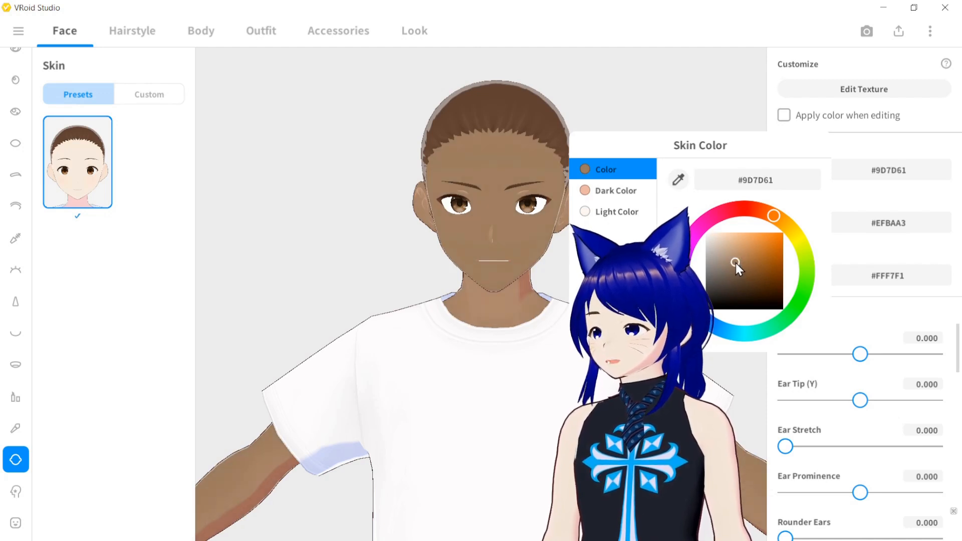
{"action": "left_click_drag", "start_coordinate": [738, 263], "coordinate": [740, 272]}
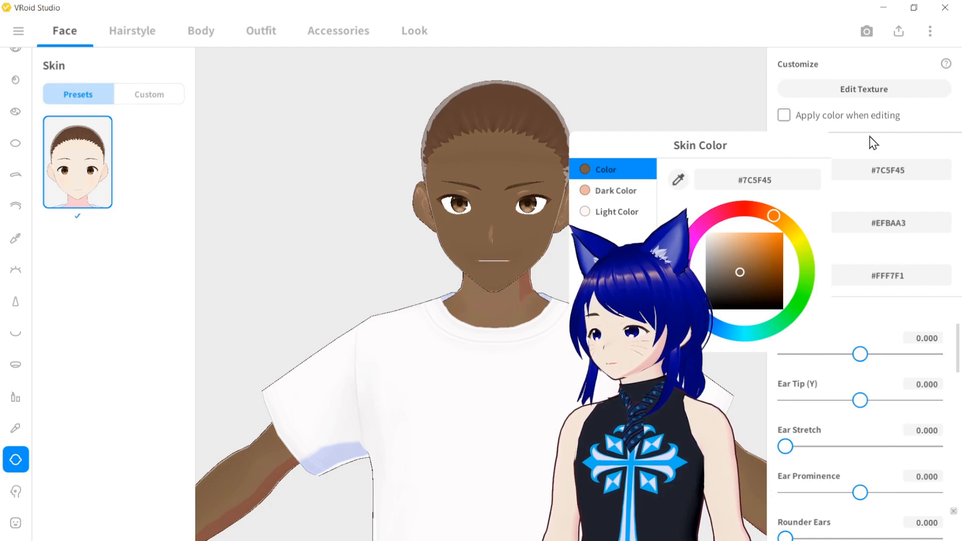
{"action": "left_click", "coordinate": [873, 151]}
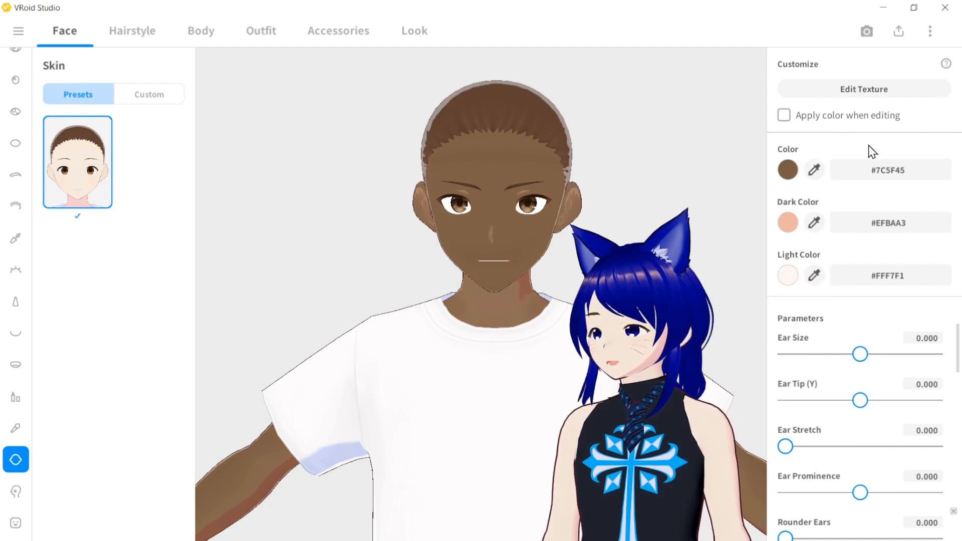
Step: Set the skin's dark color to a muted rosy brown, #B69181
{"action": "left_click", "coordinate": [792, 226]}
{"action": "left_click", "coordinate": [726, 292]}
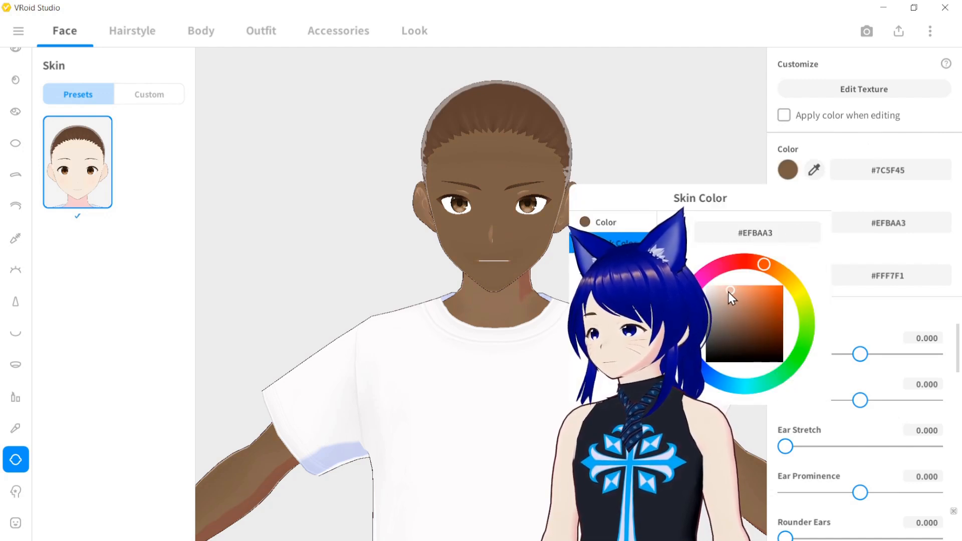
{"action": "left_click_drag", "start_coordinate": [727, 293], "coordinate": [729, 308]}
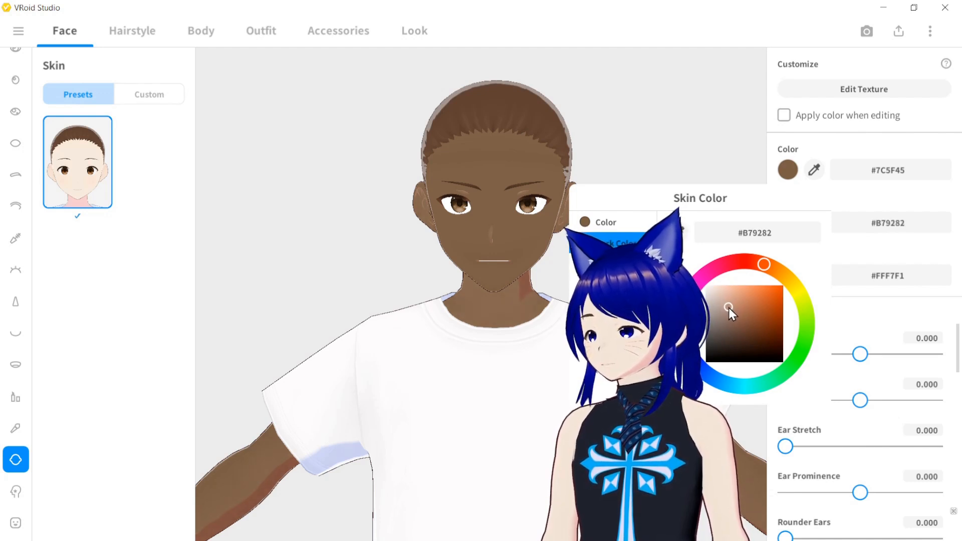
{"action": "left_click", "coordinate": [872, 208]}
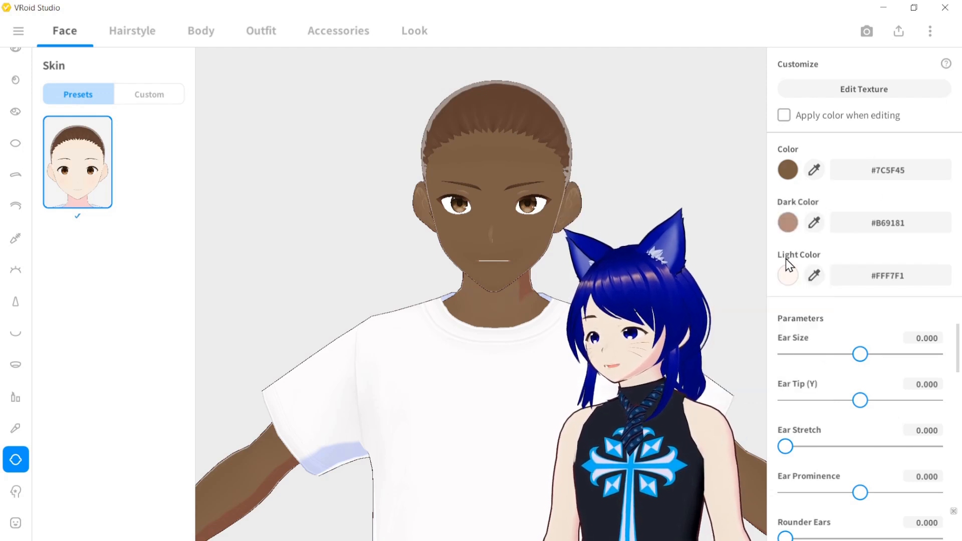
Step: Set the skin's light color to gray #8A8A8A
{"action": "left_click", "coordinate": [788, 275]}
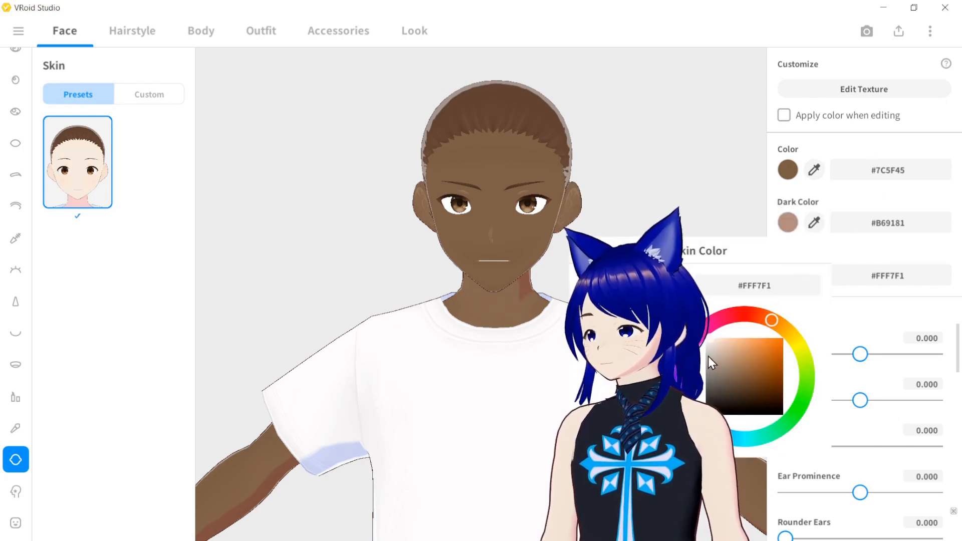
{"action": "left_click_drag", "start_coordinate": [715, 346], "coordinate": [705, 374]}
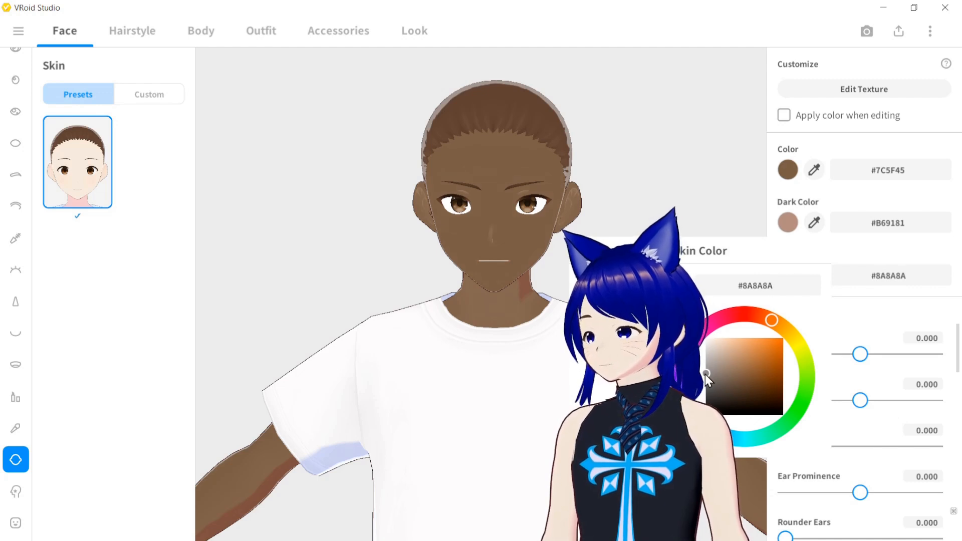
{"action": "left_click", "coordinate": [919, 200]}
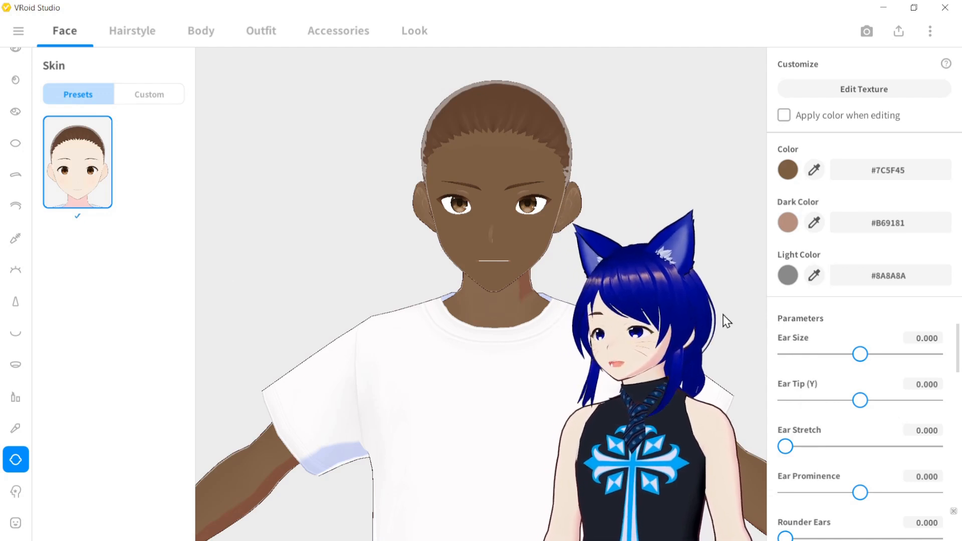
Step: Adjust the face shape with Jaw Position (Y) at -0.148 and Cheekbones Position (Z) at about -0.070
{"action": "scroll", "coordinate": [865, 355], "scroll_direction": "down", "scroll_amount": 4}
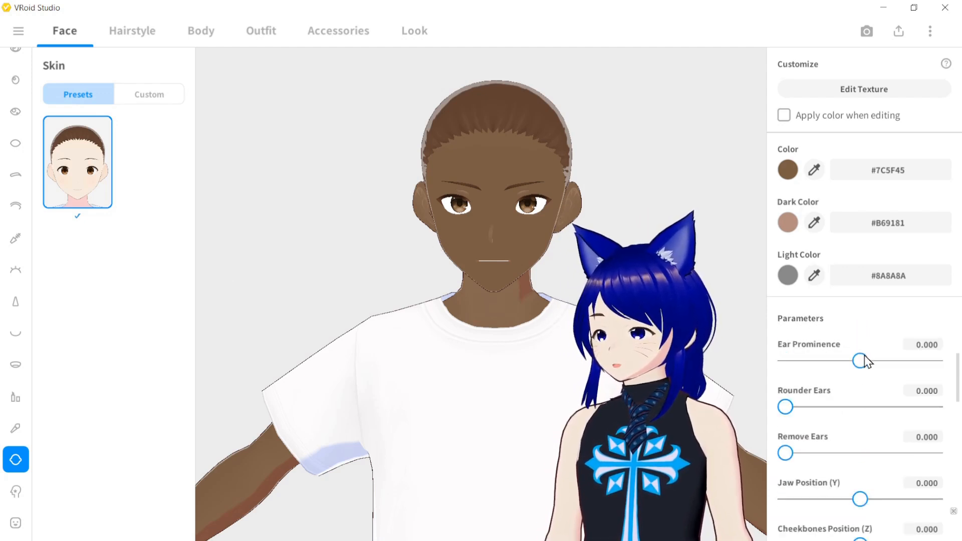
{"action": "scroll", "coordinate": [865, 356], "scroll_direction": "down", "scroll_amount": 5}
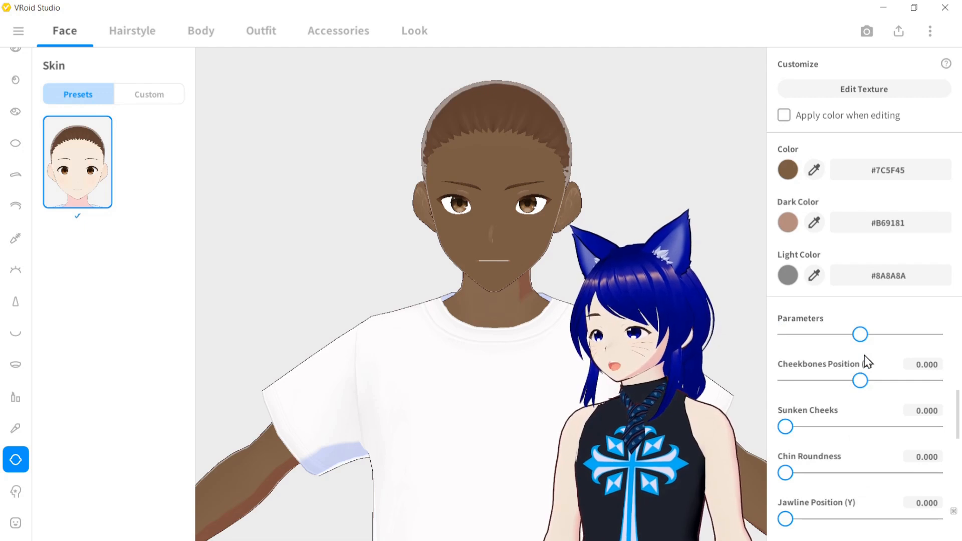
{"action": "scroll", "coordinate": [865, 356], "scroll_direction": "up", "scroll_amount": 8}
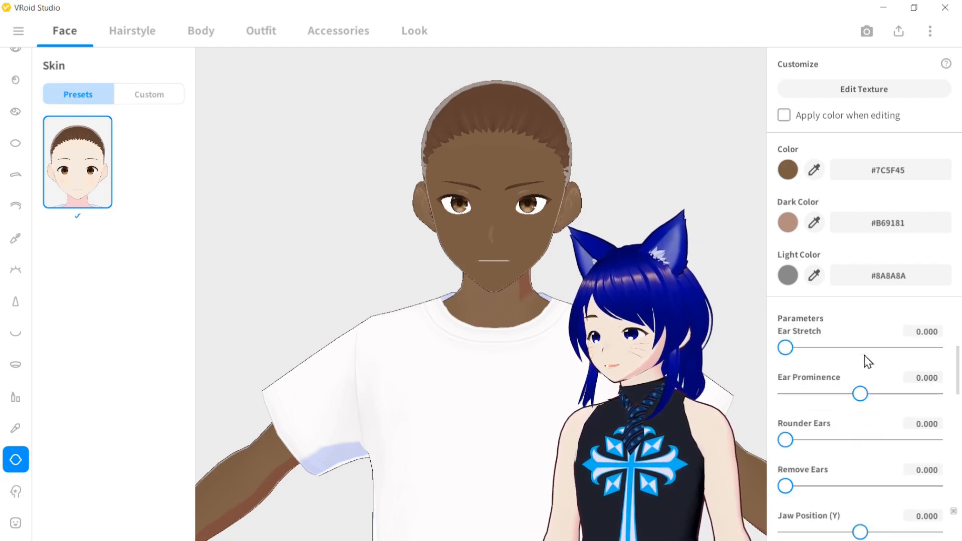
{"action": "scroll", "coordinate": [864, 356], "scroll_direction": "down", "scroll_amount": 2}
{"action": "scroll", "coordinate": [865, 357], "scroll_direction": "down", "scroll_amount": 2}
{"action": "left_click_drag", "start_coordinate": [861, 400], "coordinate": [860, 446]}
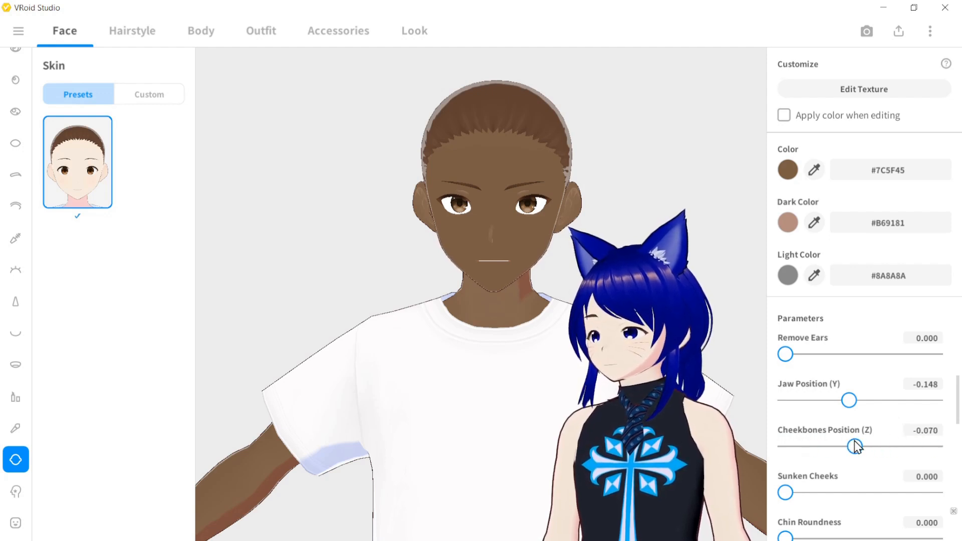
Step: Test the Jawline Position (Y) range, return it to 0.000, and set the Chin Length to -0.028
{"action": "scroll", "coordinate": [857, 447], "scroll_direction": "down", "scroll_amount": 4}
{"action": "left_click_drag", "start_coordinate": [786, 387], "coordinate": [936, 387]}
{"action": "left_click_drag", "start_coordinate": [845, 385], "coordinate": [781, 387]}
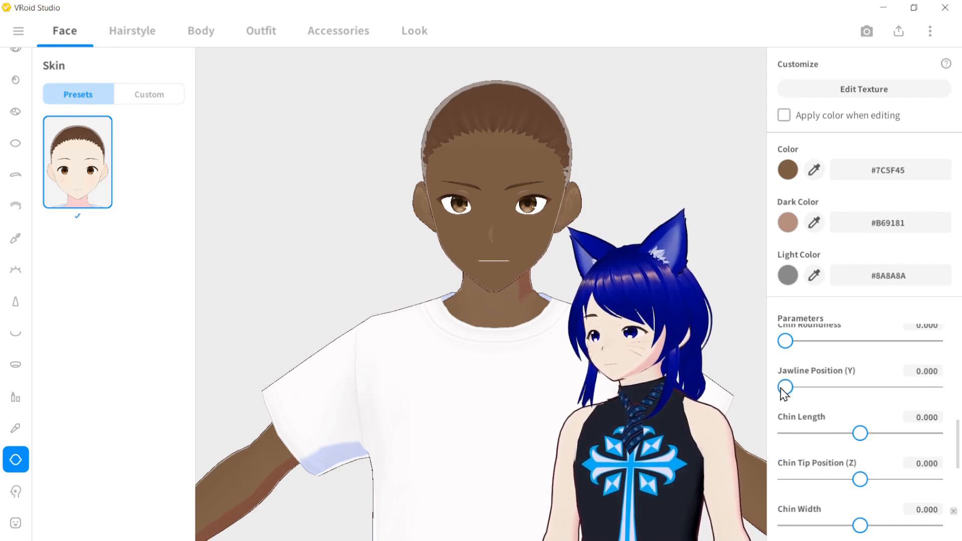
{"action": "left_click_drag", "start_coordinate": [860, 433], "coordinate": [764, 439]}
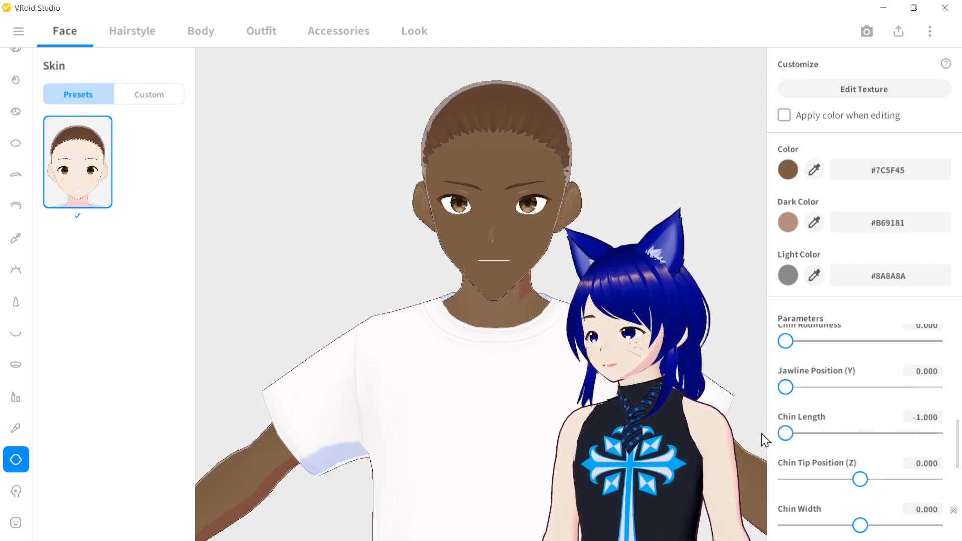
{"action": "left_click_drag", "start_coordinate": [856, 441], "coordinate": [862, 443]}
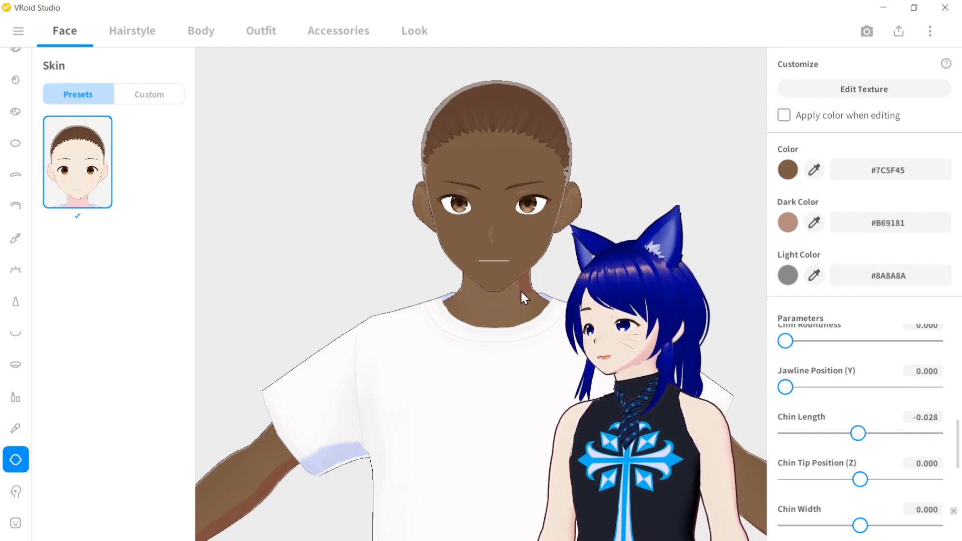
Step: Try the lipstick kiss mark and the dark under-eye circles as face paint presets
{"action": "left_click", "coordinate": [17, 491]}
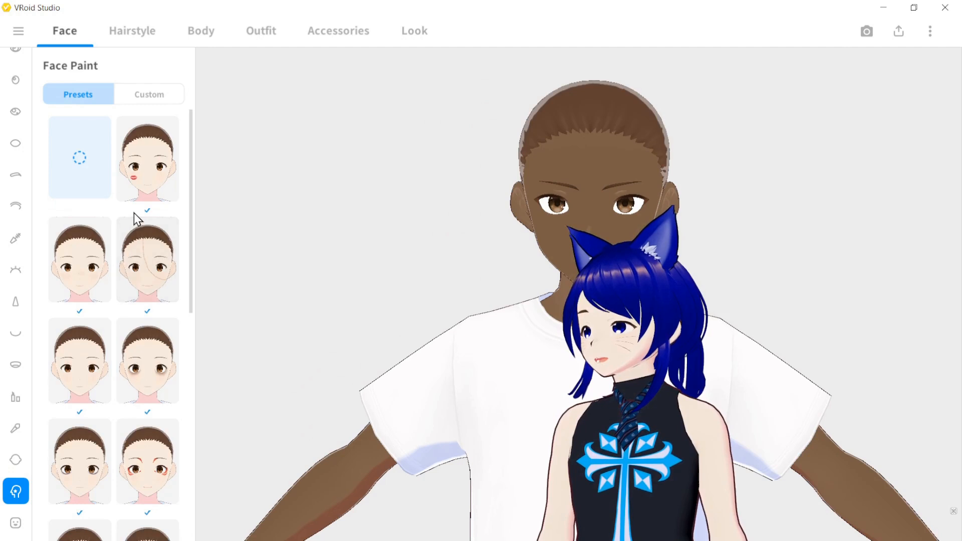
{"action": "left_click", "coordinate": [152, 148]}
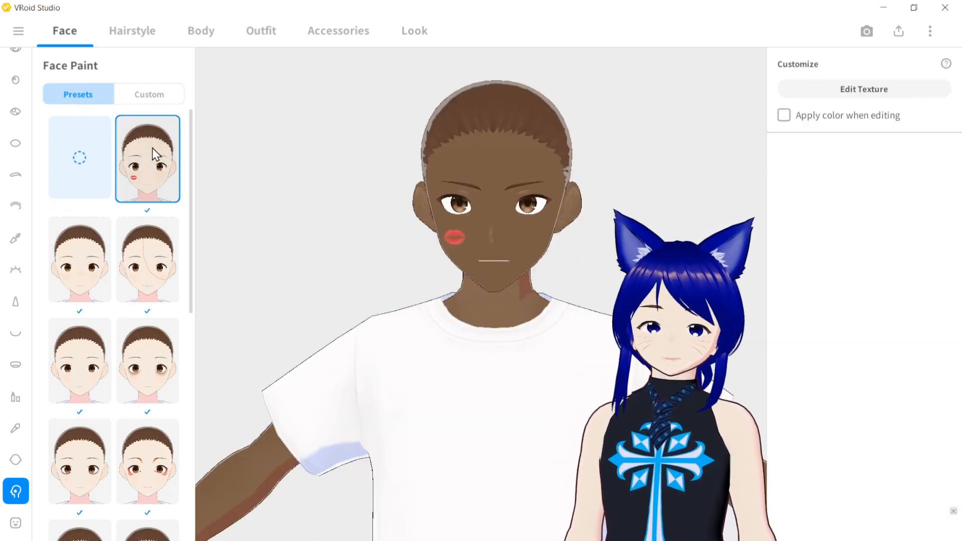
{"action": "scroll", "coordinate": [133, 275], "scroll_direction": "down", "scroll_amount": 1}
{"action": "left_click", "coordinate": [137, 289]}
{"action": "scroll", "coordinate": [422, 251], "scroll_direction": "up", "scroll_amount": 3}
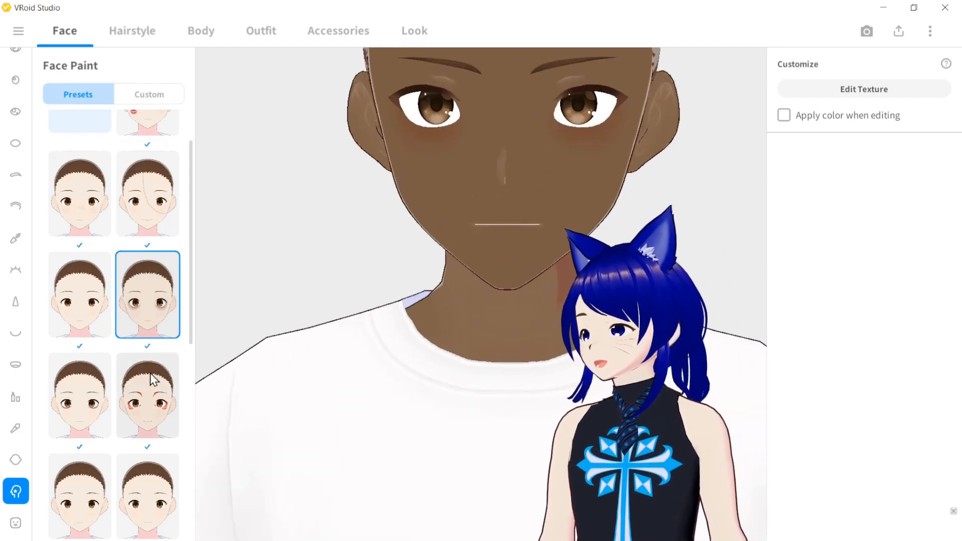
Step: Try the blue forehead gradient and the thin whisker lines as face paint presets
{"action": "scroll", "coordinate": [153, 405], "scroll_direction": "down", "scroll_amount": 4}
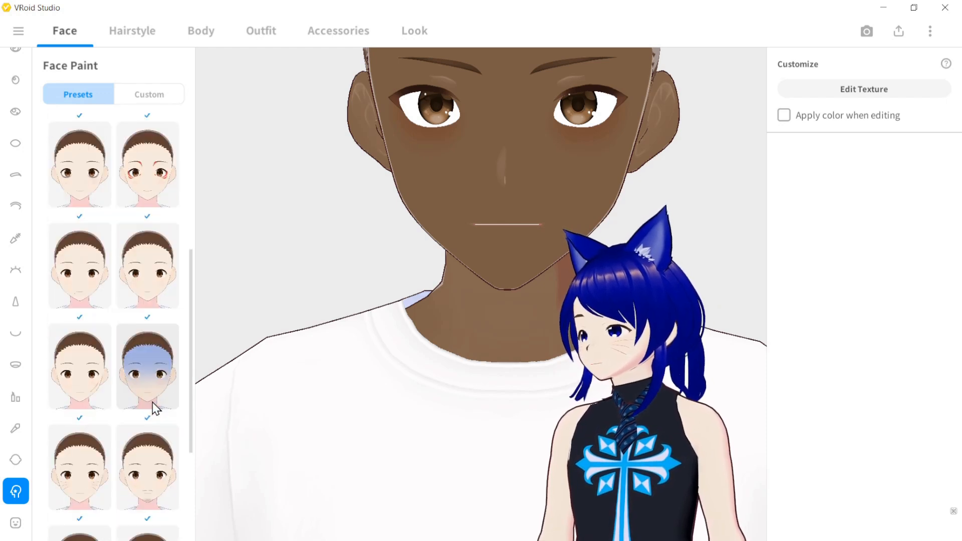
{"action": "left_click", "coordinate": [147, 396]}
{"action": "scroll", "coordinate": [341, 316], "scroll_direction": "down", "scroll_amount": 3}
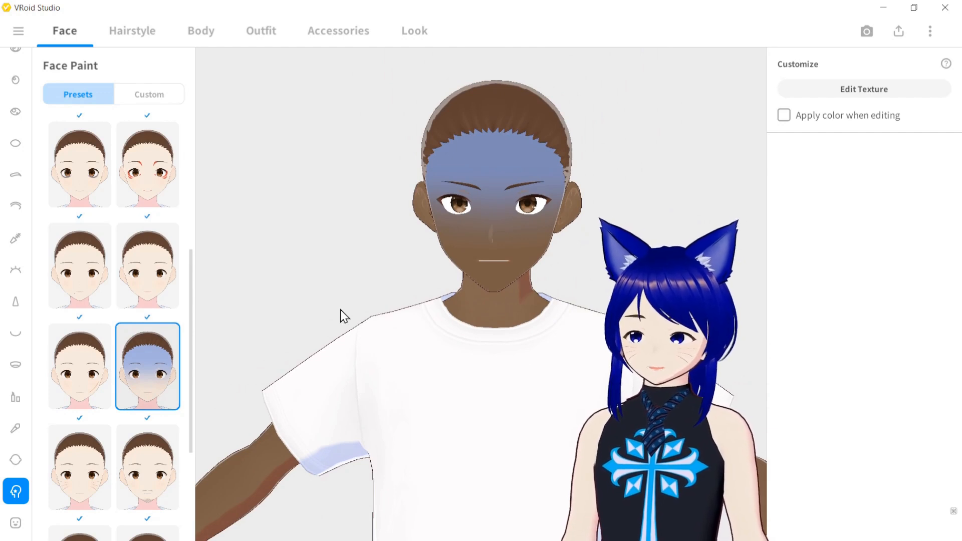
{"action": "scroll", "coordinate": [84, 351], "scroll_direction": "down", "scroll_amount": 2}
{"action": "left_click", "coordinate": [84, 350]}
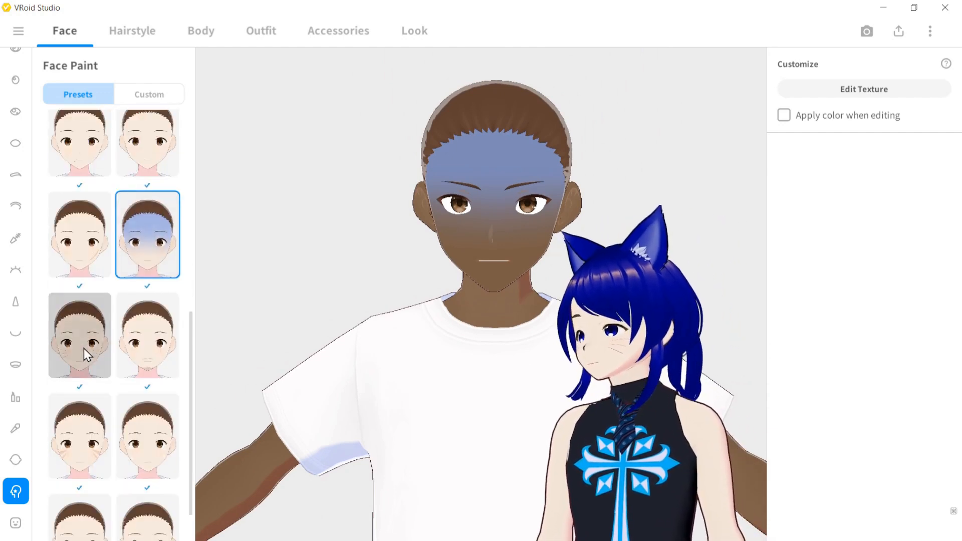
{"action": "scroll", "coordinate": [212, 333], "scroll_direction": "up", "scroll_amount": 3}
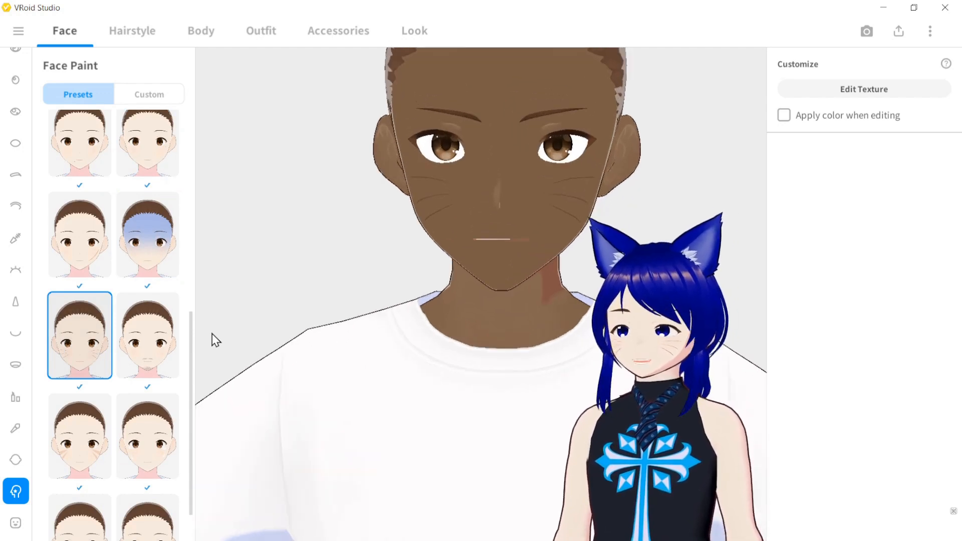
Step: Try the light cheek stripes face paint preset and remove all face paint with the empty preset
{"action": "left_click", "coordinate": [81, 435]}
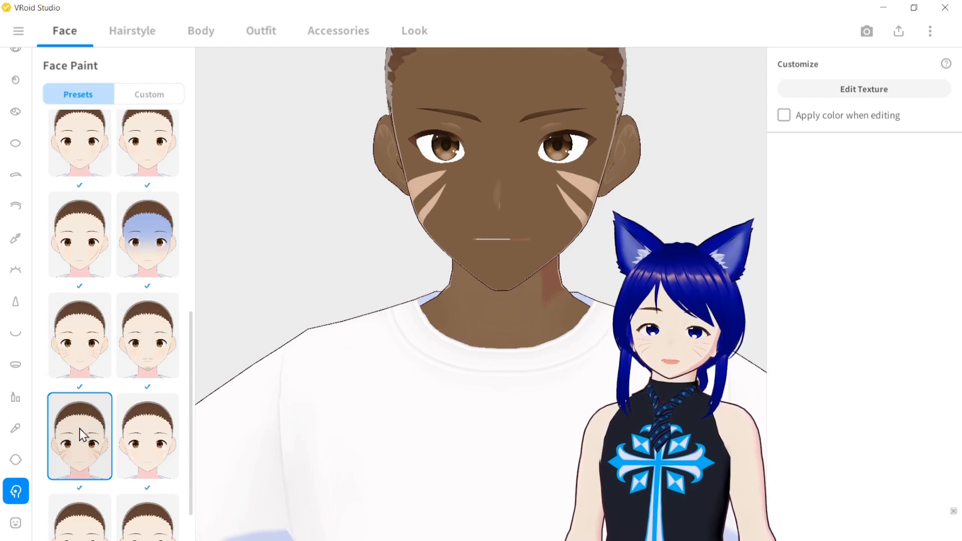
{"action": "scroll", "coordinate": [82, 435], "scroll_direction": "down", "scroll_amount": 1}
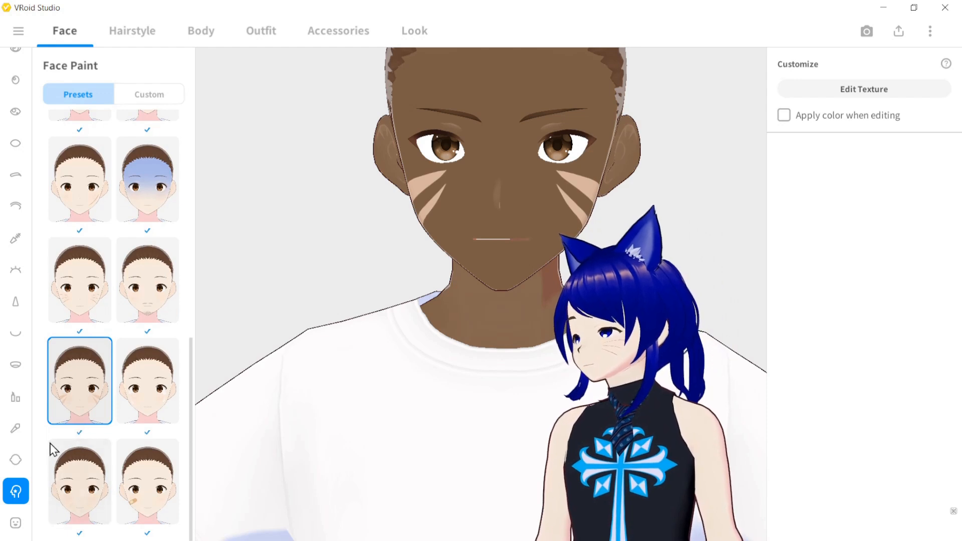
{"action": "scroll", "coordinate": [68, 348], "scroll_direction": "up", "scroll_amount": 8}
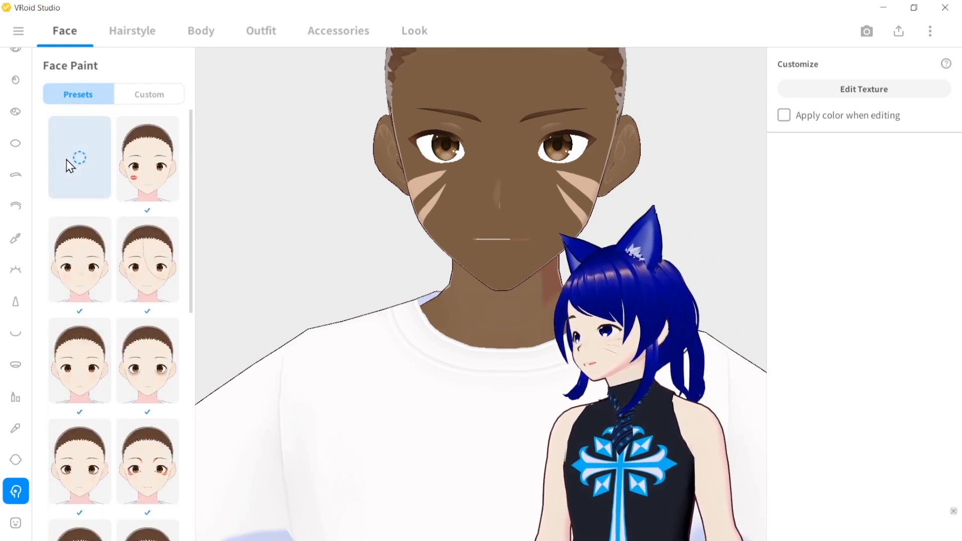
{"action": "left_click", "coordinate": [74, 161]}
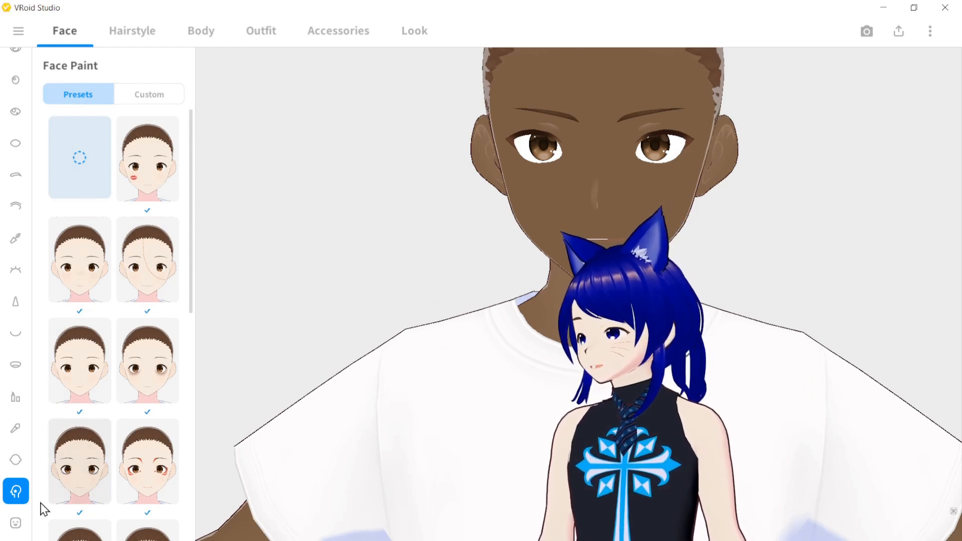
Step: Open the Expression Editor and preview the Smiling and Sad expressions
{"action": "left_click", "coordinate": [15, 523]}
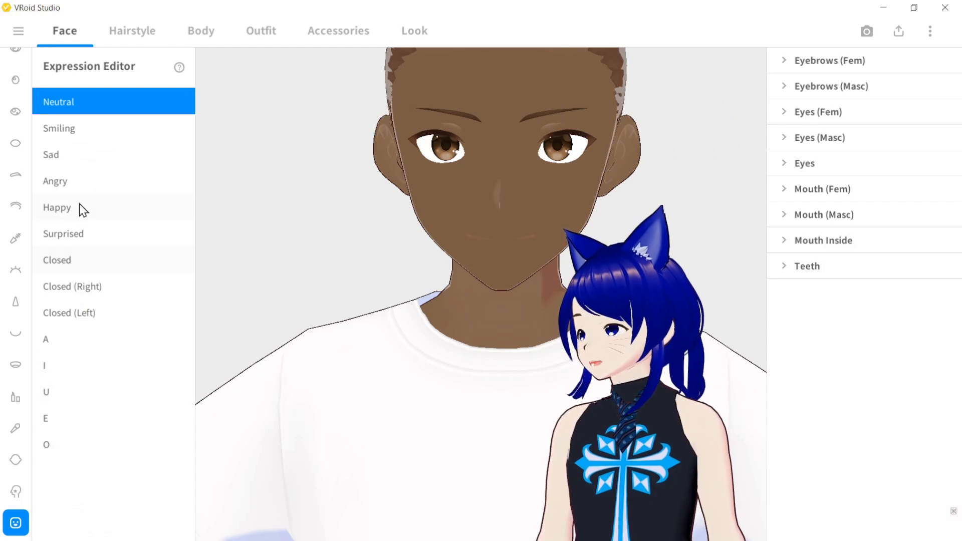
{"action": "left_click", "coordinate": [67, 127]}
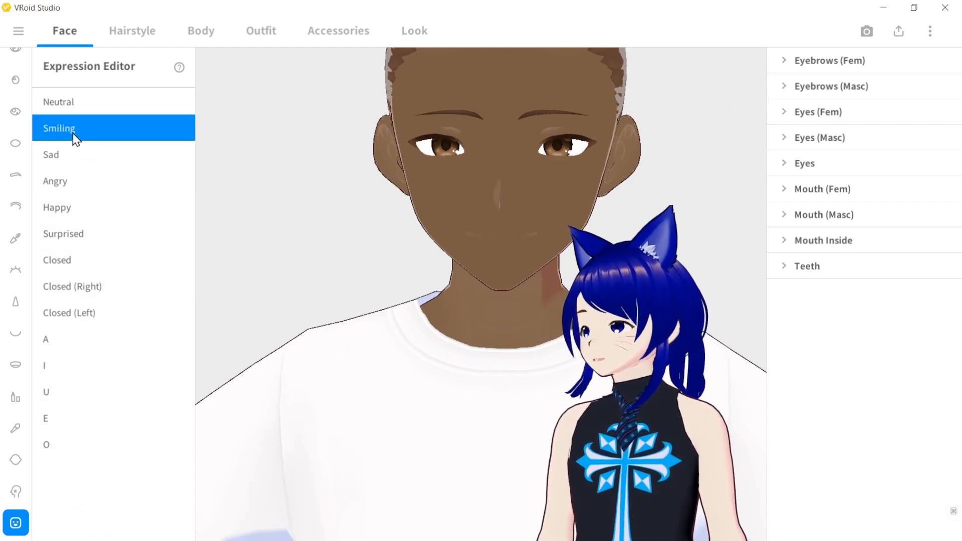
{"action": "left_click", "coordinate": [64, 157]}
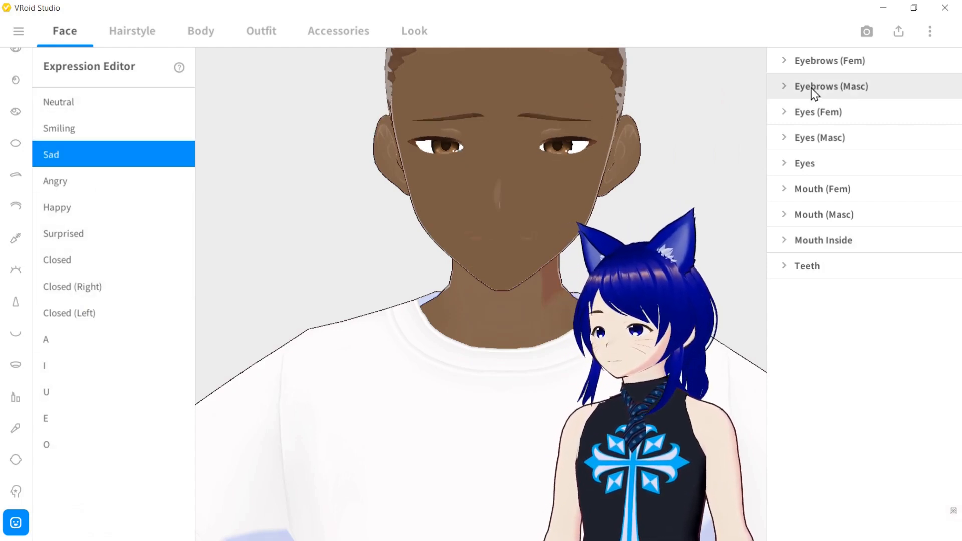
Step: Test the Sad sliders for the masculine and feminine eyebrows on the Sad expression, returning the feminine one to 0.000
{"action": "left_click", "coordinate": [790, 87]}
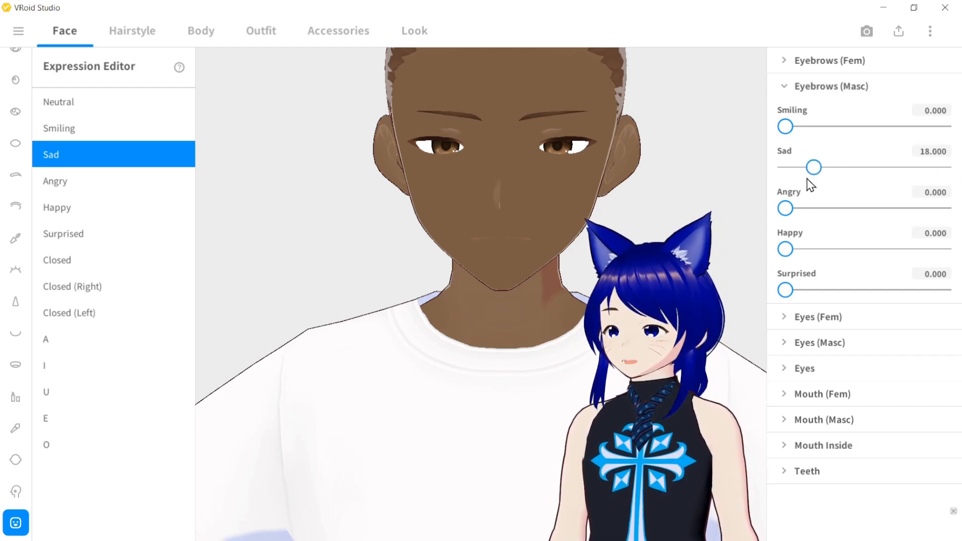
{"action": "left_click", "coordinate": [797, 88]}
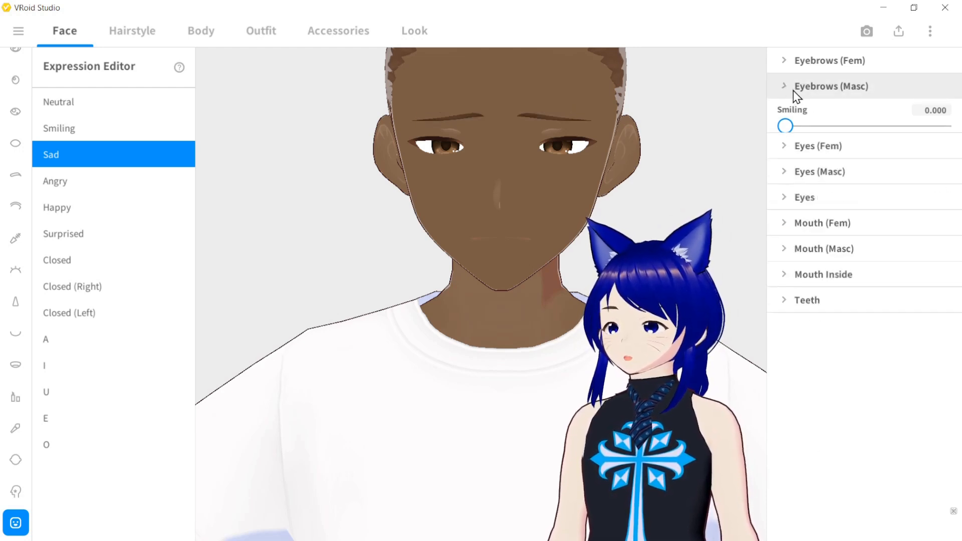
{"action": "left_click", "coordinate": [789, 60]}
{"action": "left_click_drag", "start_coordinate": [784, 149], "coordinate": [841, 151]}
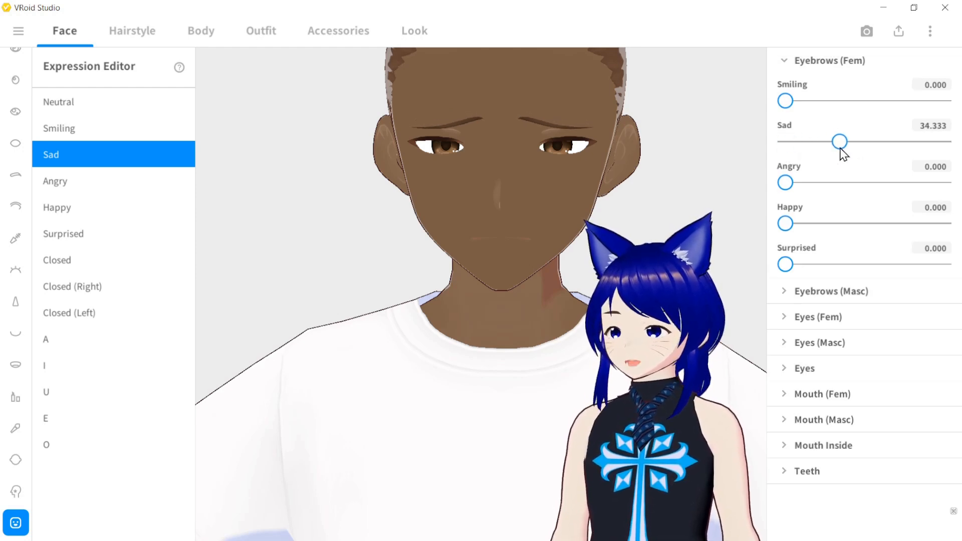
{"action": "left_click_drag", "start_coordinate": [842, 150], "coordinate": [764, 128]}
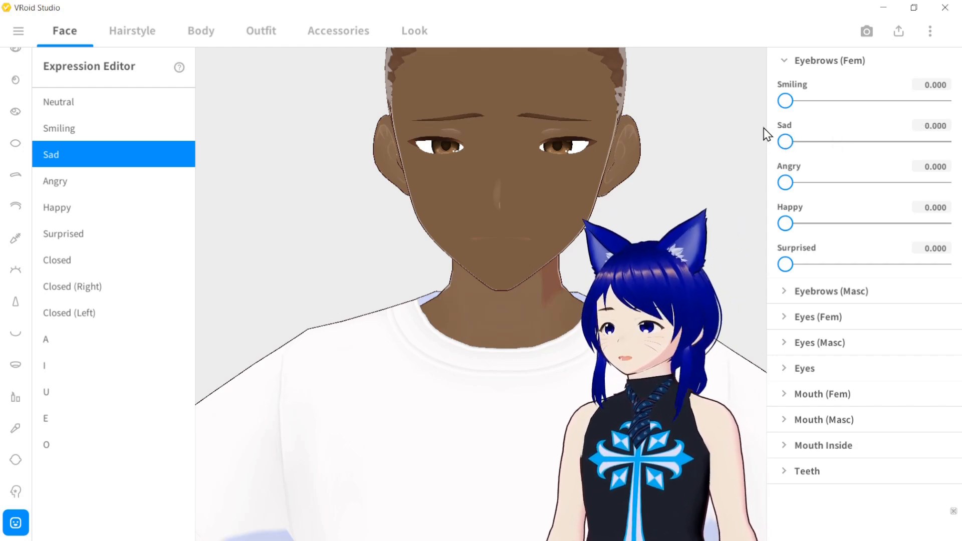
{"action": "left_click", "coordinate": [785, 63]}
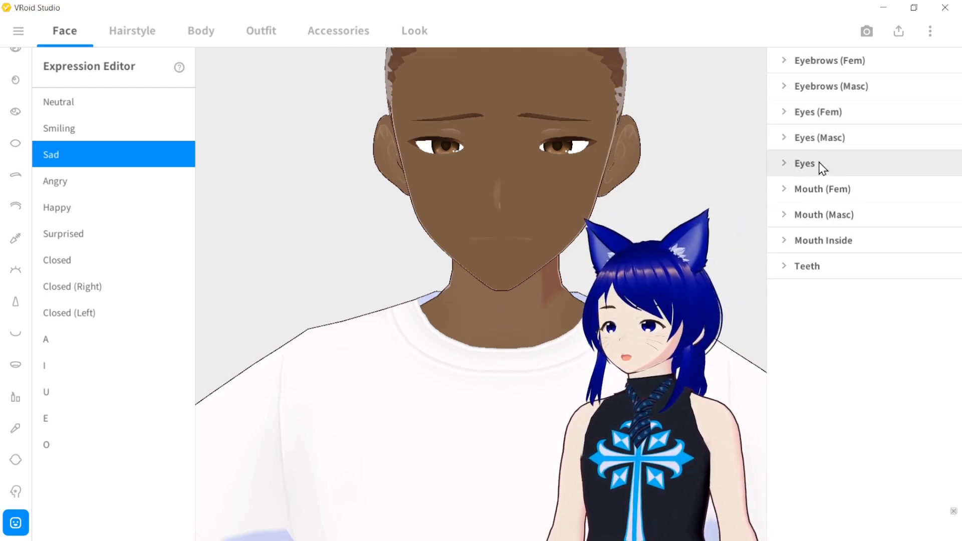
Step: Preview the A mouth shape and try Vampire Teeth (Skin) at 100.000 for the mouth inside
{"action": "left_click", "coordinate": [51, 346]}
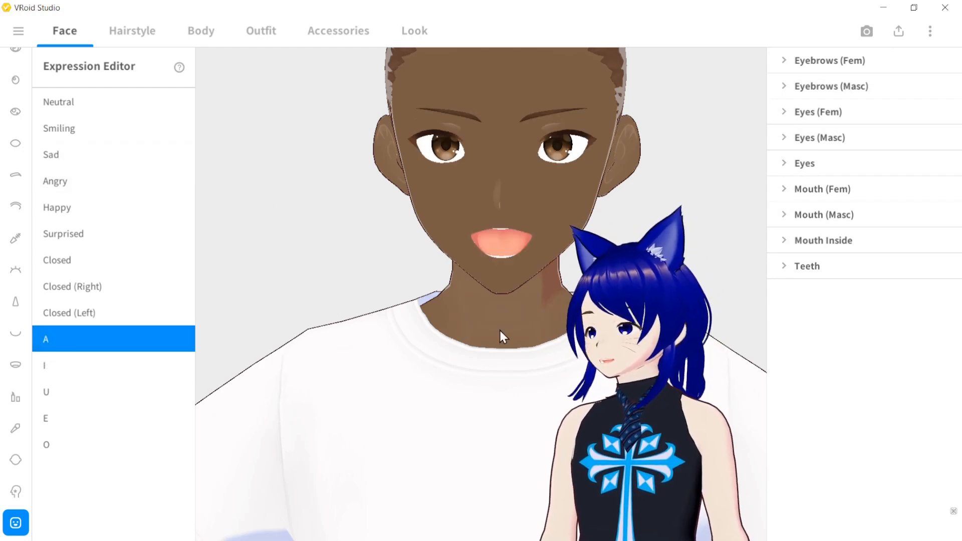
{"action": "left_click", "coordinate": [779, 237]}
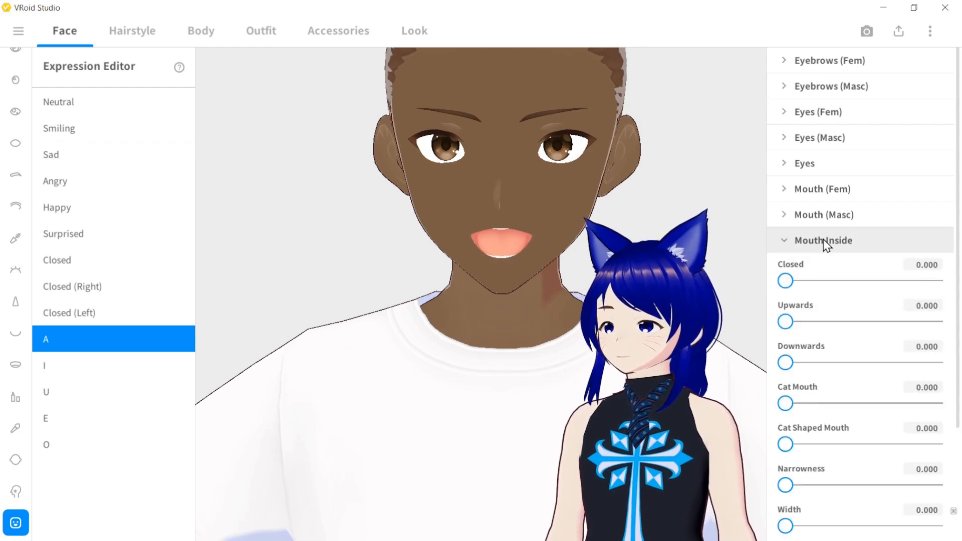
{"action": "scroll", "coordinate": [826, 245], "scroll_direction": "down", "scroll_amount": 3}
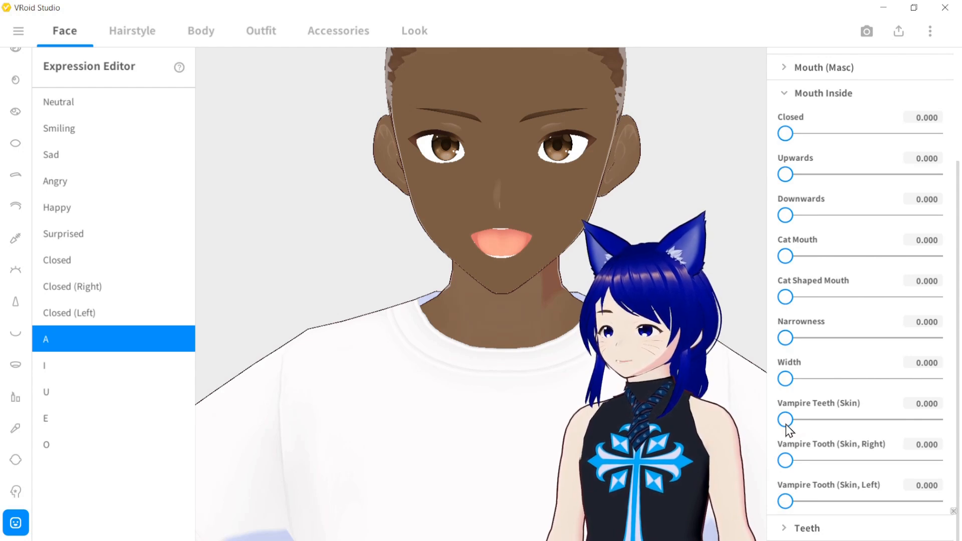
{"action": "left_click_drag", "start_coordinate": [787, 425], "coordinate": [925, 425]}
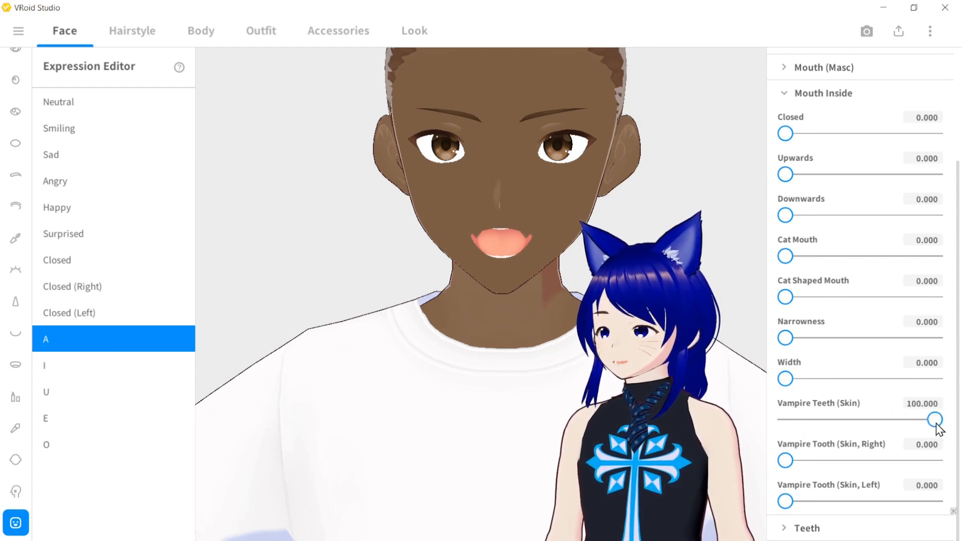
{"action": "left_click", "coordinate": [784, 97]}
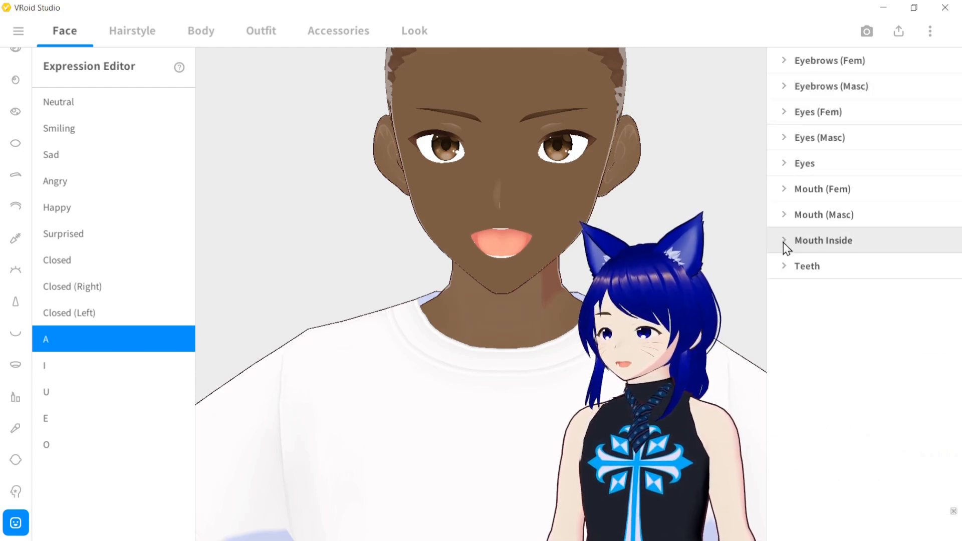
Step: Try Vampire Teeth at 100.000 on the A mouth shape, return it to 0.000, and test the lower and upper variants
{"action": "left_click", "coordinate": [785, 266]}
{"action": "scroll", "coordinate": [835, 268], "scroll_direction": "down", "scroll_amount": 3}
{"action": "scroll", "coordinate": [835, 269], "scroll_direction": "down", "scroll_amount": 4}
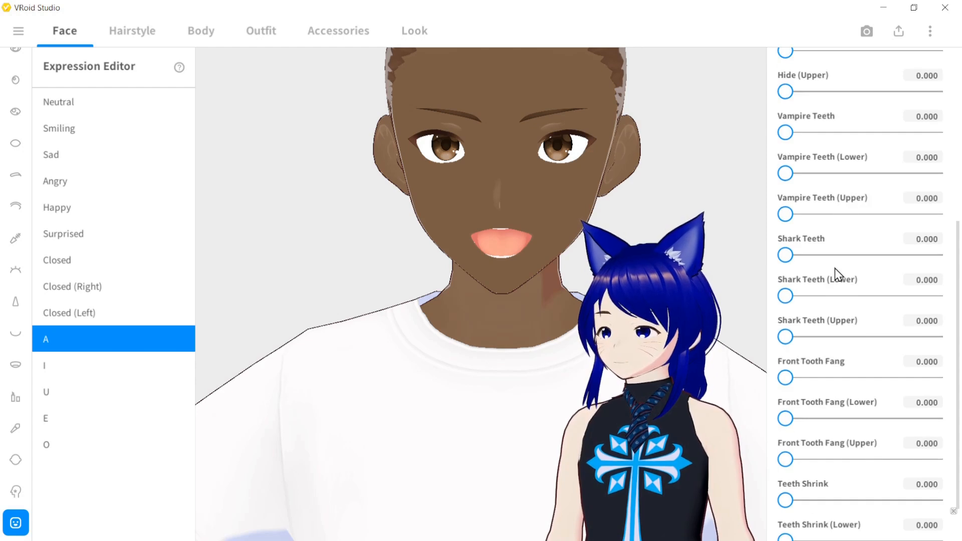
{"action": "scroll", "coordinate": [802, 186], "scroll_direction": "up", "scroll_amount": 2}
{"action": "left_click_drag", "start_coordinate": [787, 143], "coordinate": [935, 144]}
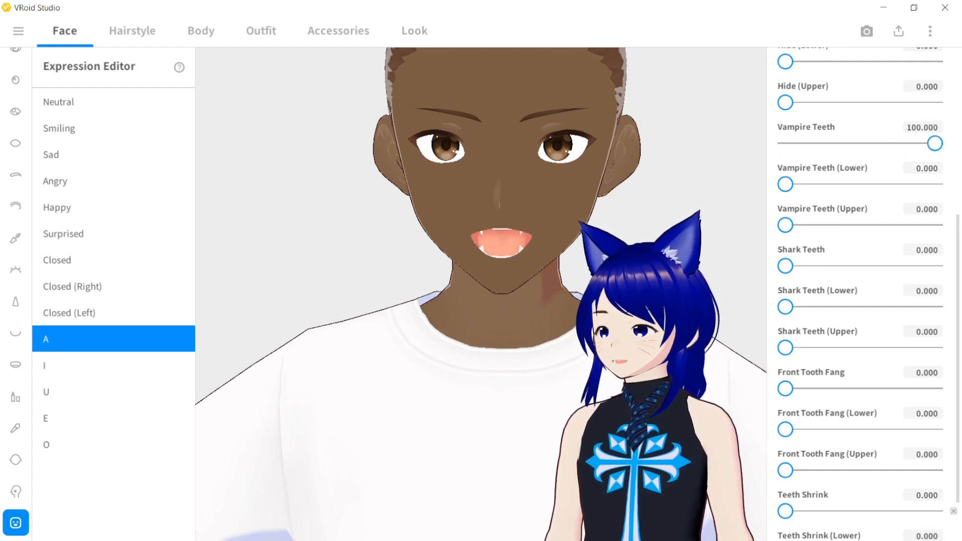
{"action": "left_click_drag", "start_coordinate": [935, 148], "coordinate": [760, 146]}
{"action": "left_click_drag", "start_coordinate": [785, 183], "coordinate": [772, 200]}
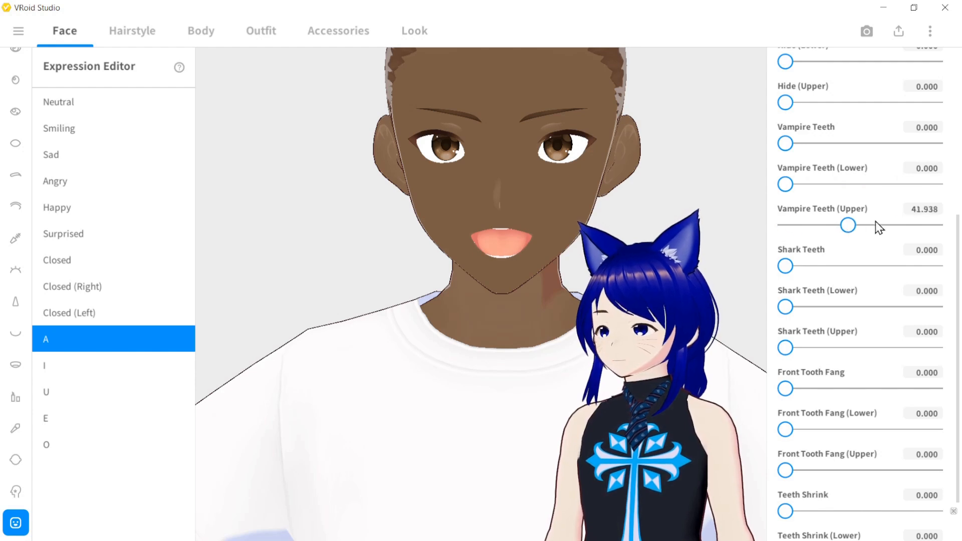
Step: Test the Shark Teeth and Front Tooth Fang settings on the A mouth shape and return them to 0.000
{"action": "left_click_drag", "start_coordinate": [792, 276], "coordinate": [907, 273]}
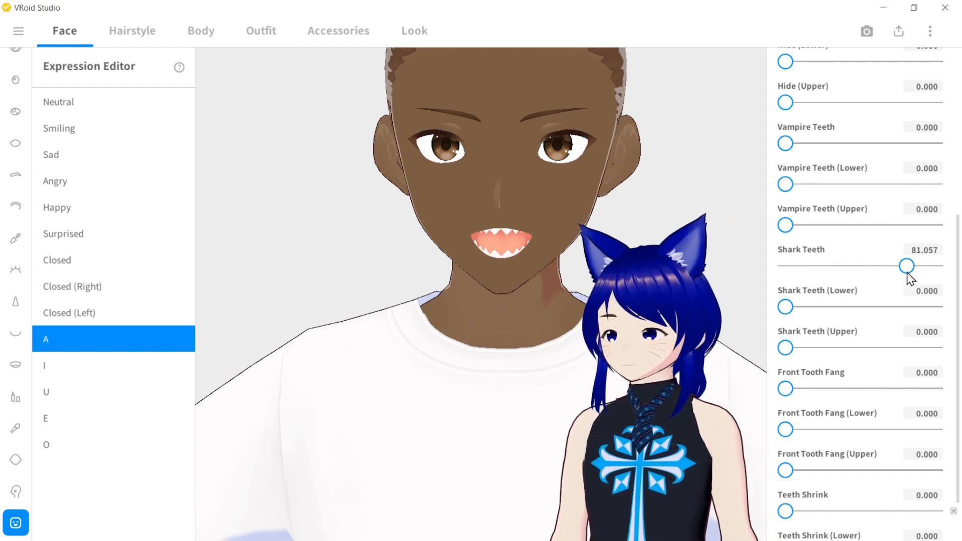
{"action": "left_click_drag", "start_coordinate": [908, 274], "coordinate": [753, 266]}
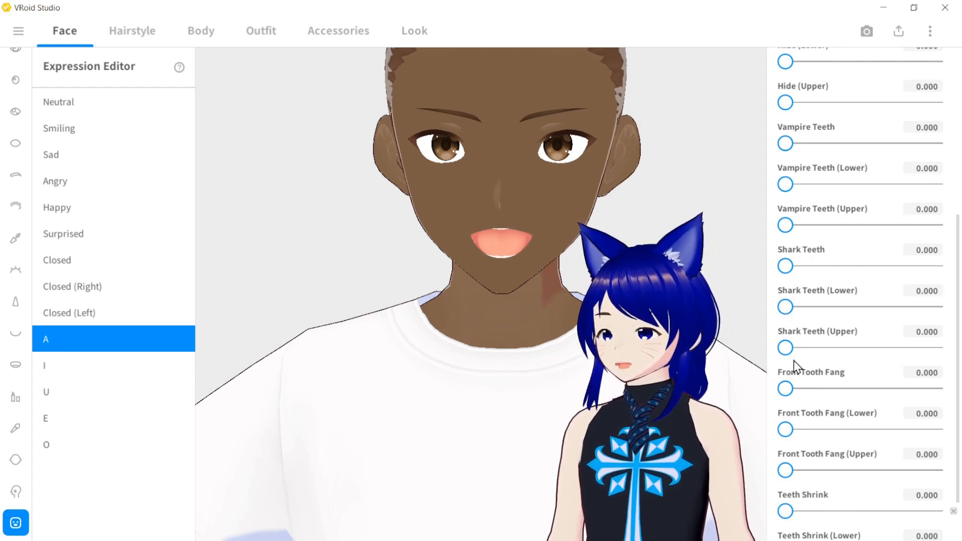
{"action": "left_click_drag", "start_coordinate": [786, 389], "coordinate": [853, 395]}
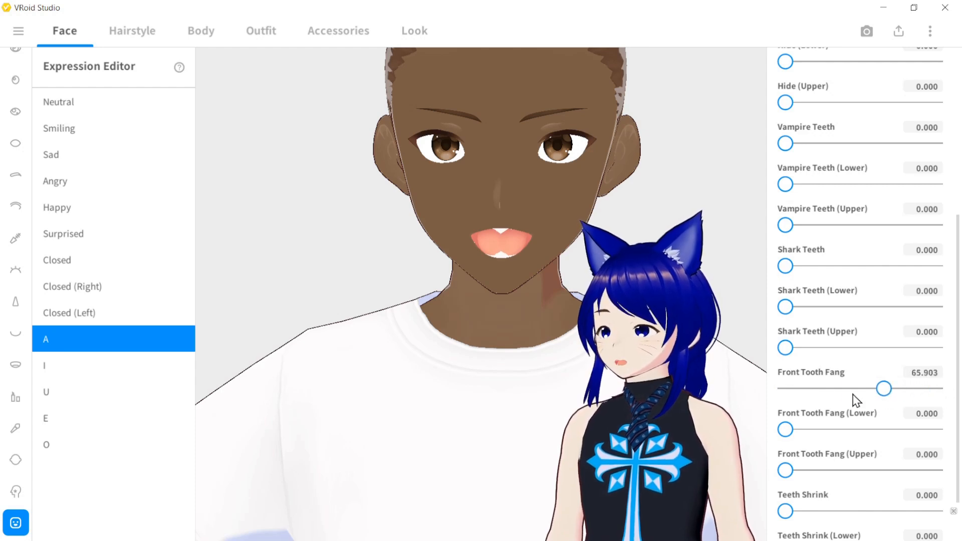
{"action": "mouse_move", "coordinate": [786, 428]}
{"action": "left_mouse_down"}
{"action": "mouse_move", "coordinate": [942, 428]}
{"action": "mouse_move", "coordinate": [783, 426]}
{"action": "left_mouse_up"}
{"action": "scroll", "coordinate": [843, 405], "scroll_direction": "down", "scroll_amount": 2}
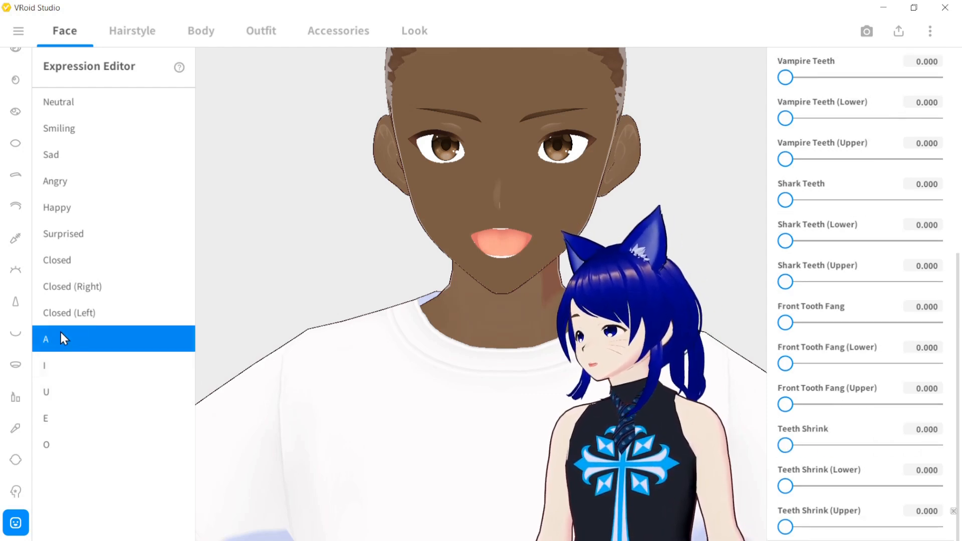
Step: Return the expression to Neutral and apply the short brown hairstyle set with side-swept bangs
{"action": "left_click", "coordinate": [56, 100]}
{"action": "left_click", "coordinate": [141, 27]}
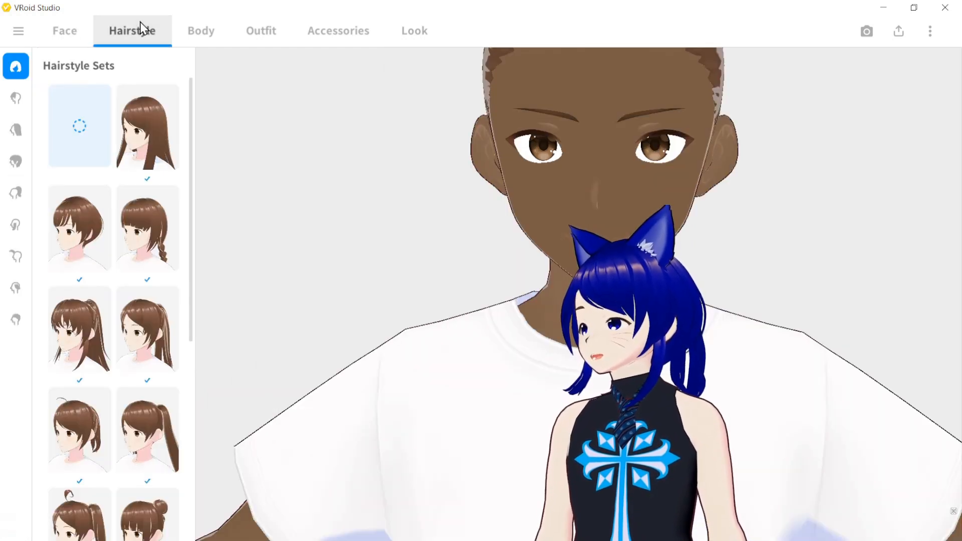
{"action": "left_click", "coordinate": [66, 230]}
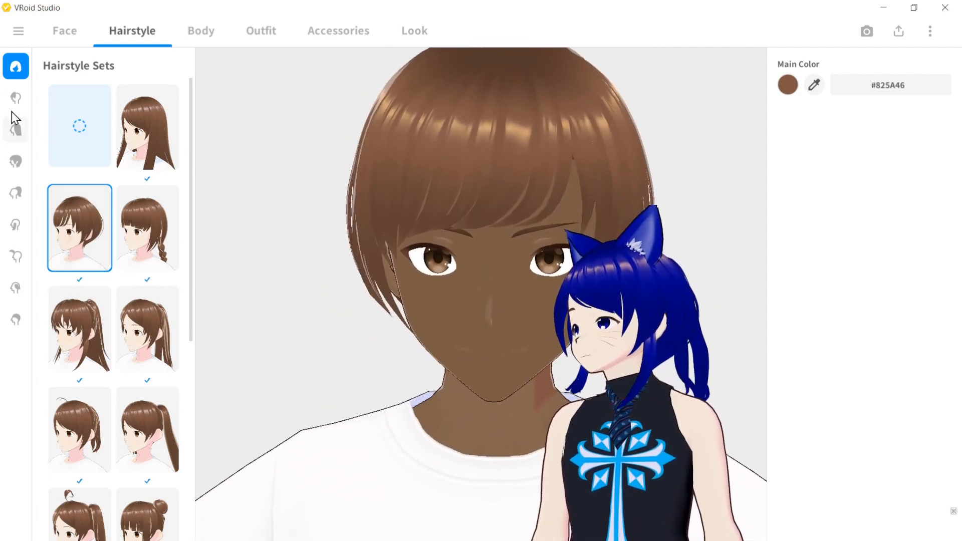
Step: Open the front hair preset in the hairstyle editor and select Freehand Group 1
{"action": "left_click", "coordinate": [16, 98]}
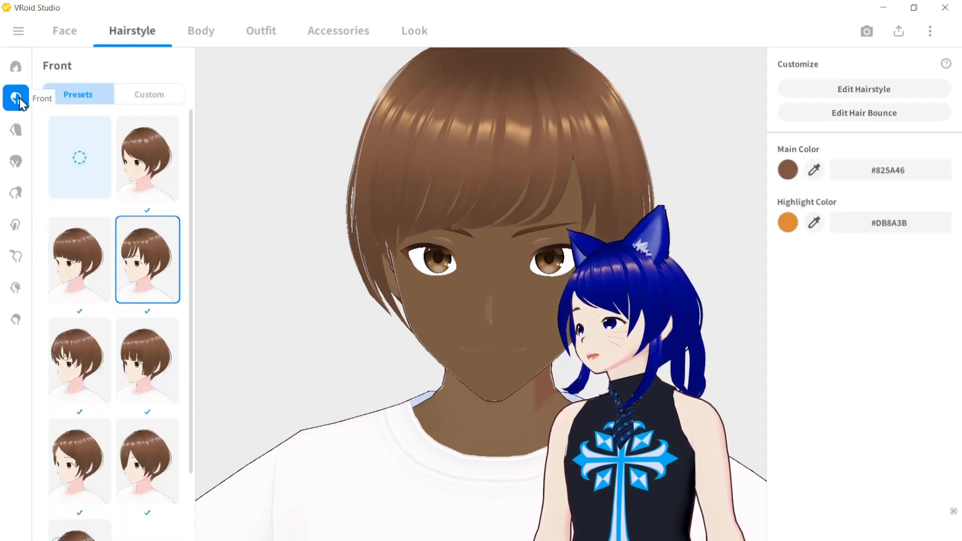
{"action": "left_click", "coordinate": [834, 88]}
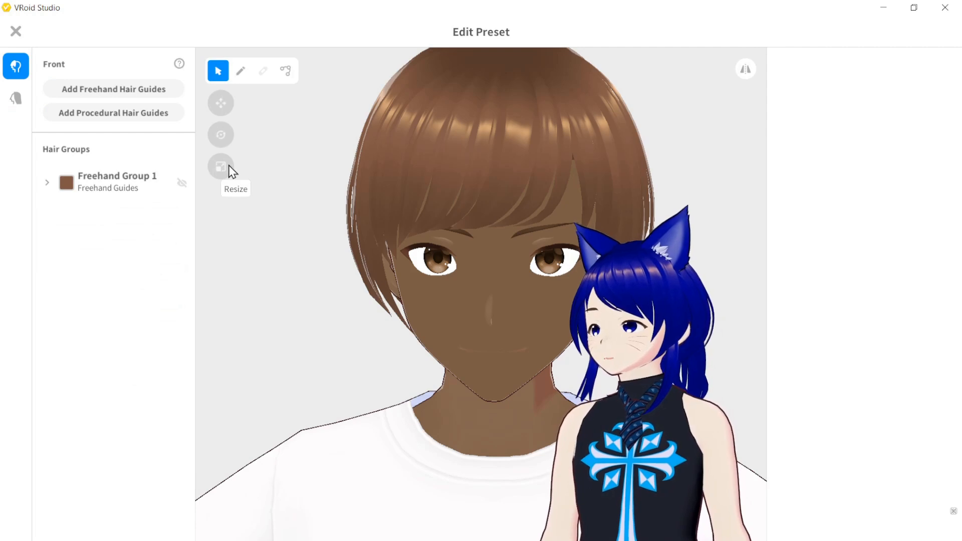
{"action": "left_click", "coordinate": [115, 183]}
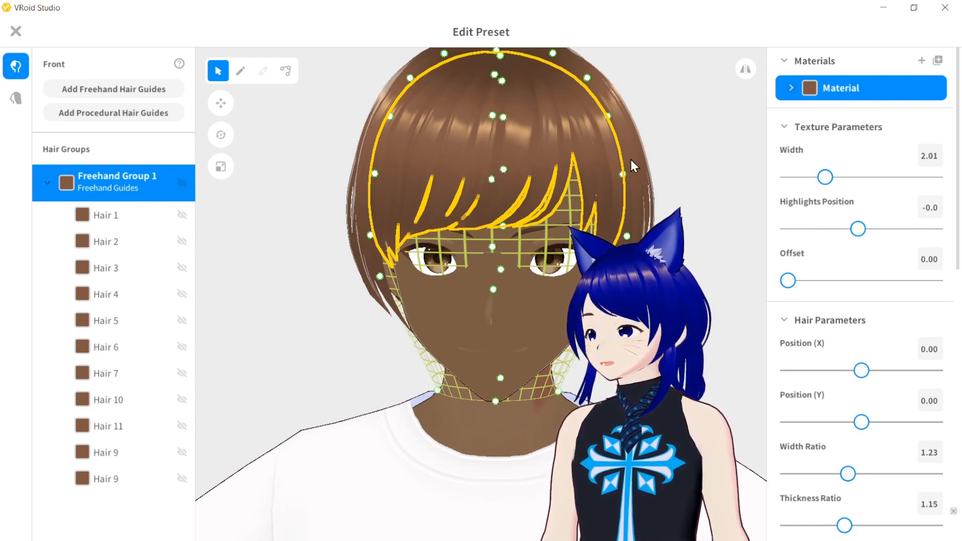
Step: Slightly reshape the front hair guide mesh by moving its control points along both sides of the head
{"action": "mouse_move", "coordinate": [621, 173]}
{"action": "left_mouse_down"}
{"action": "mouse_move", "coordinate": [628, 145]}
{"action": "mouse_move", "coordinate": [625, 170]}
{"action": "left_mouse_up"}
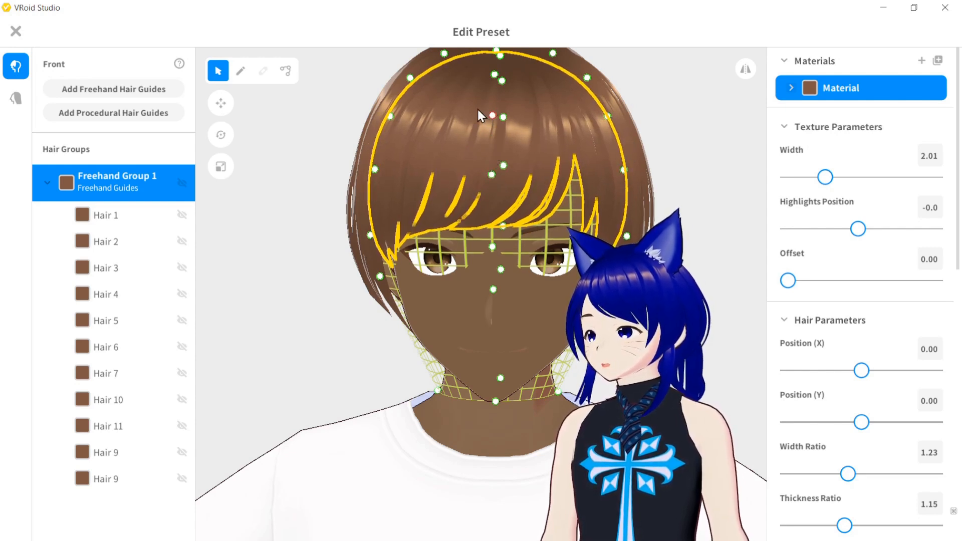
{"action": "mouse_move", "coordinate": [389, 116]}
{"action": "left_mouse_down"}
{"action": "mouse_move", "coordinate": [377, 107]}
{"action": "mouse_move", "coordinate": [384, 117]}
{"action": "left_mouse_up"}
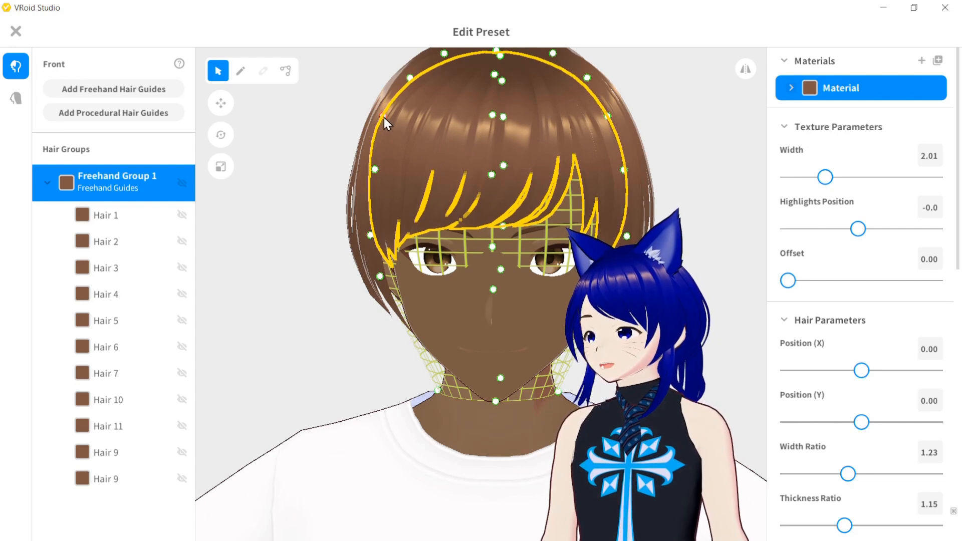
{"action": "mouse_move", "coordinate": [371, 168]}
{"action": "left_mouse_down"}
{"action": "mouse_move", "coordinate": [357, 169]}
{"action": "mouse_move", "coordinate": [375, 172]}
{"action": "left_mouse_up"}
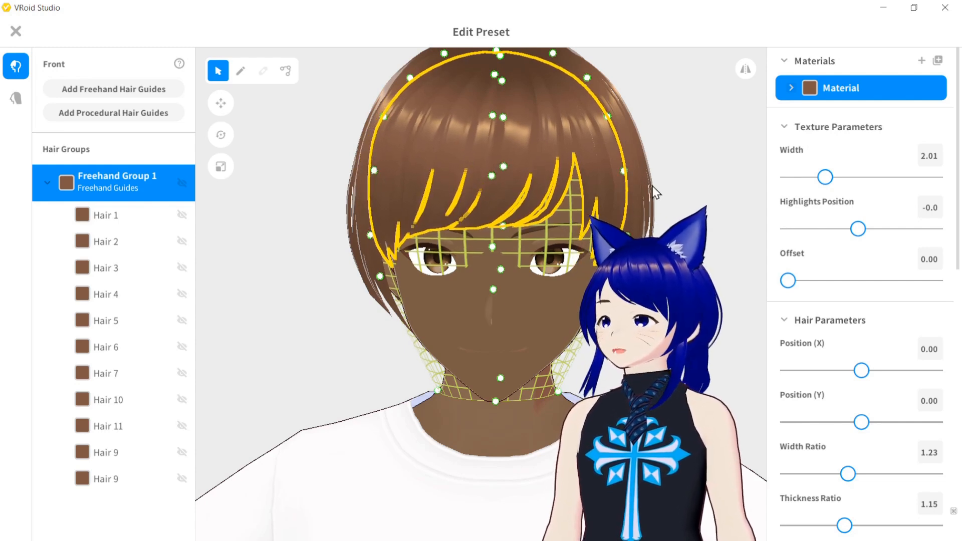
{"action": "right_click_drag", "start_coordinate": [680, 187], "coordinate": [358, 146]}
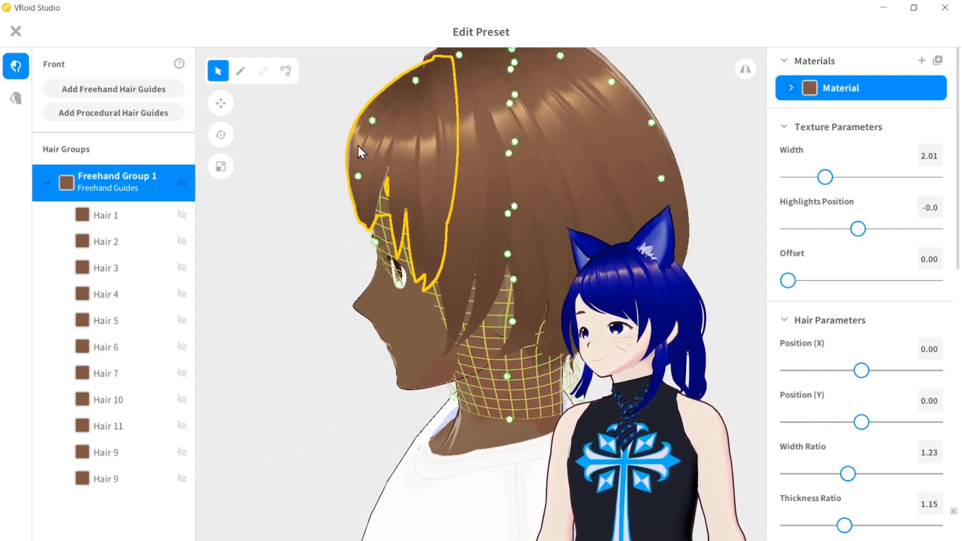
{"action": "mouse_move", "coordinate": [368, 119]}
{"action": "left_mouse_down"}
{"action": "mouse_move", "coordinate": [344, 113]}
{"action": "mouse_move", "coordinate": [371, 121]}
{"action": "left_mouse_up"}
{"action": "right_click_drag", "start_coordinate": [371, 121], "coordinate": [417, 120]}
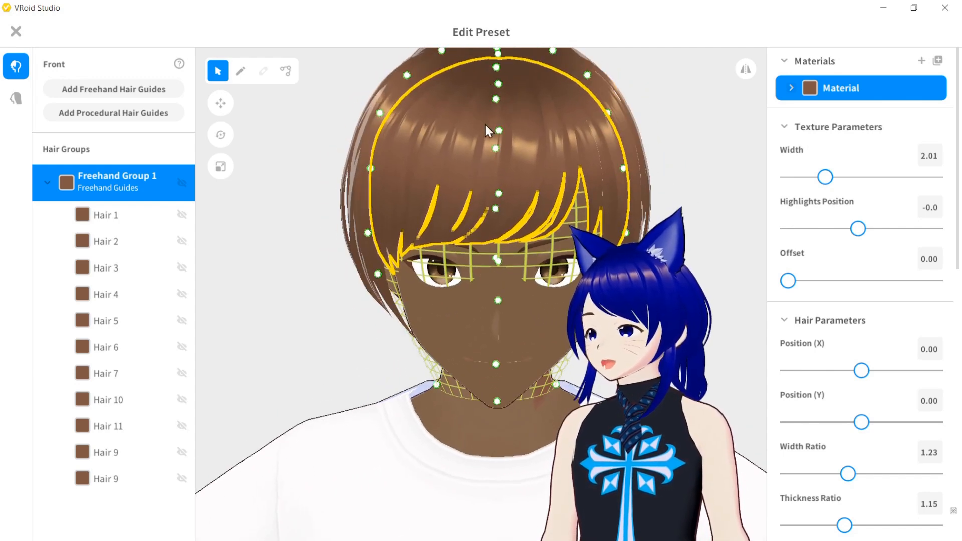
{"action": "left_click", "coordinate": [498, 131]}
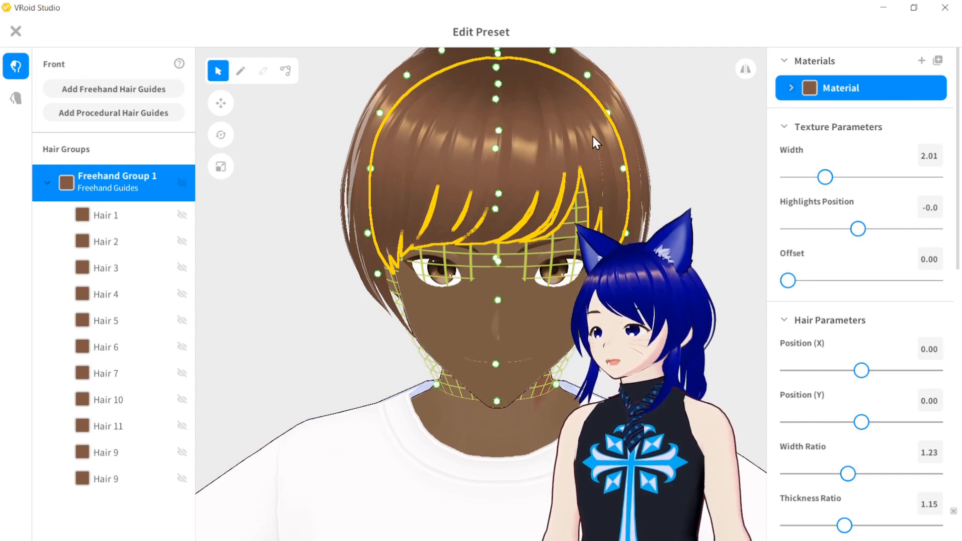
{"action": "right_click_drag", "start_coordinate": [594, 136], "coordinate": [597, 134]}
Step: Set the hair group's texture Width to 1.58, Position (X) to -0.2 and Position (Y) to -0.1, and close the editor without saving
{"action": "mouse_move", "coordinate": [825, 177]}
{"action": "left_mouse_down"}
{"action": "mouse_move", "coordinate": [844, 177]}
{"action": "mouse_move", "coordinate": [809, 176]}
{"action": "left_mouse_up"}
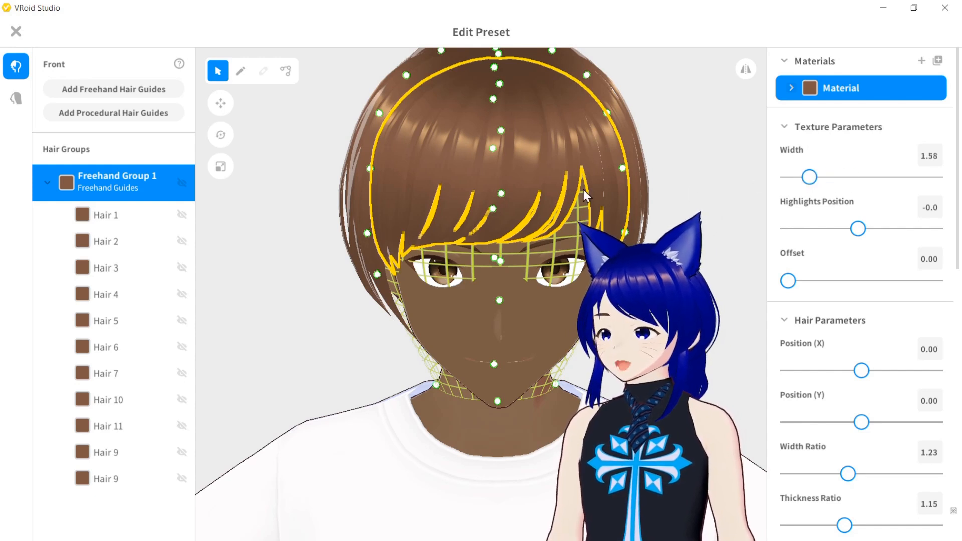
{"action": "left_click_drag", "start_coordinate": [862, 370], "coordinate": [843, 377]}
{"action": "mouse_move", "coordinate": [861, 422]}
{"action": "left_mouse_down"}
{"action": "mouse_move", "coordinate": [881, 423]}
{"action": "mouse_move", "coordinate": [834, 423]}
{"action": "mouse_move", "coordinate": [854, 432]}
{"action": "left_mouse_up"}
{"action": "scroll", "coordinate": [564, 269], "scroll_direction": "down", "scroll_amount": 3}
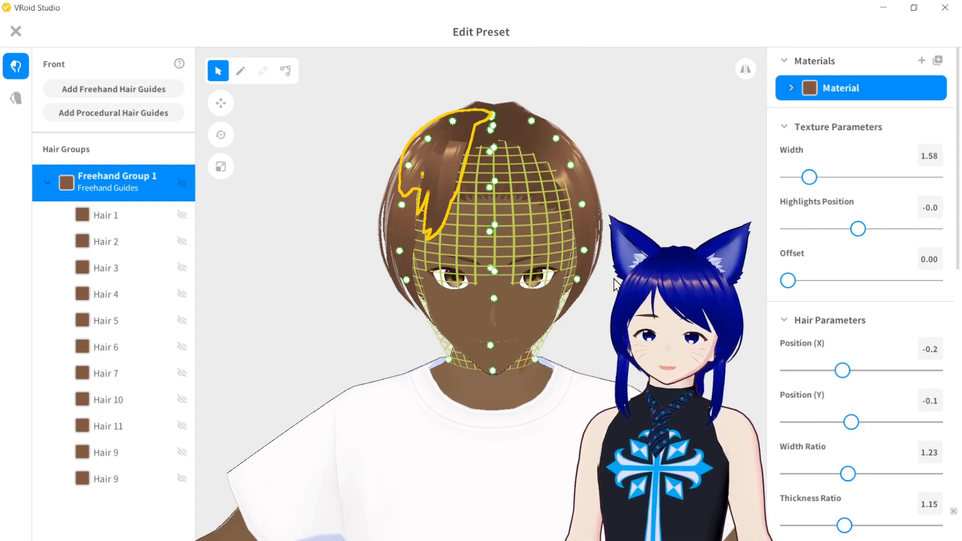
{"action": "left_click", "coordinate": [17, 32]}
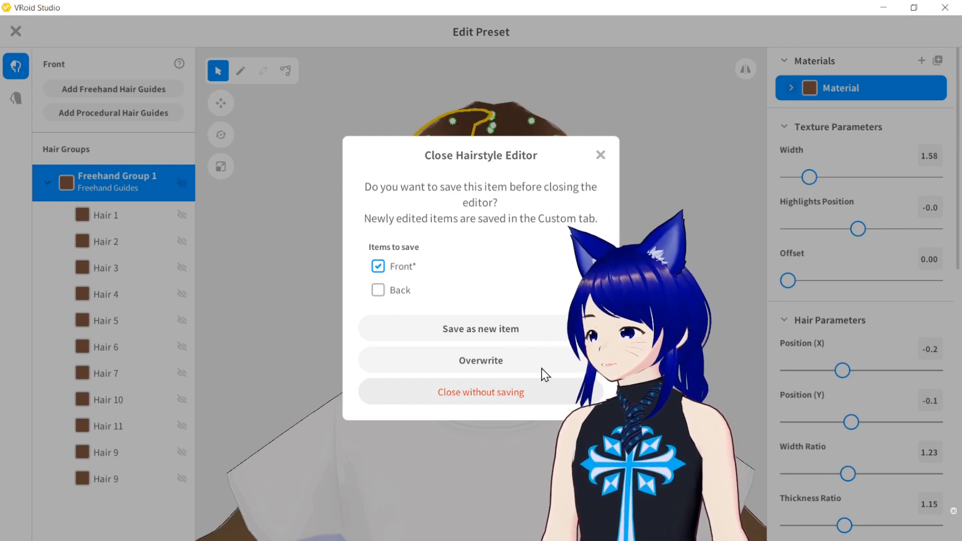
{"action": "left_click", "coordinate": [495, 393]}
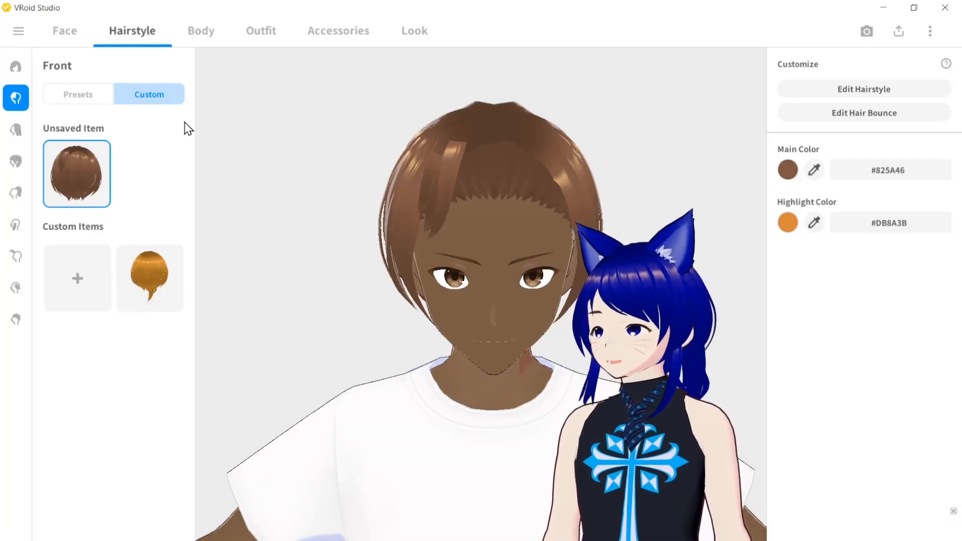
Step: Browse the front hair presets and base hair, and remove the character's front hair
{"action": "left_click", "coordinate": [74, 93]}
{"action": "scroll", "coordinate": [101, 204], "scroll_direction": "down", "scroll_amount": 2}
{"action": "scroll", "coordinate": [83, 209], "scroll_direction": "up", "scroll_amount": 2}
{"action": "left_click", "coordinate": [15, 319]}
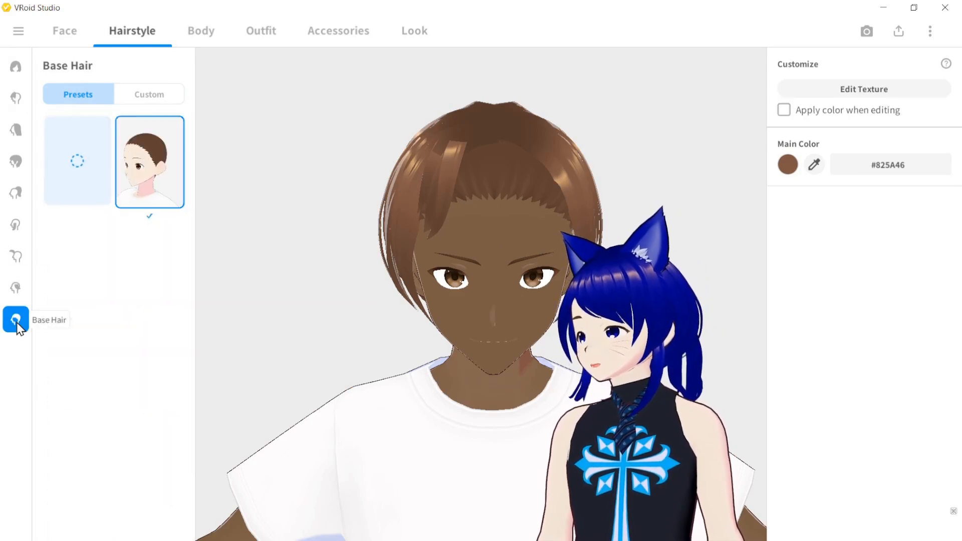
{"action": "left_click", "coordinate": [19, 98]}
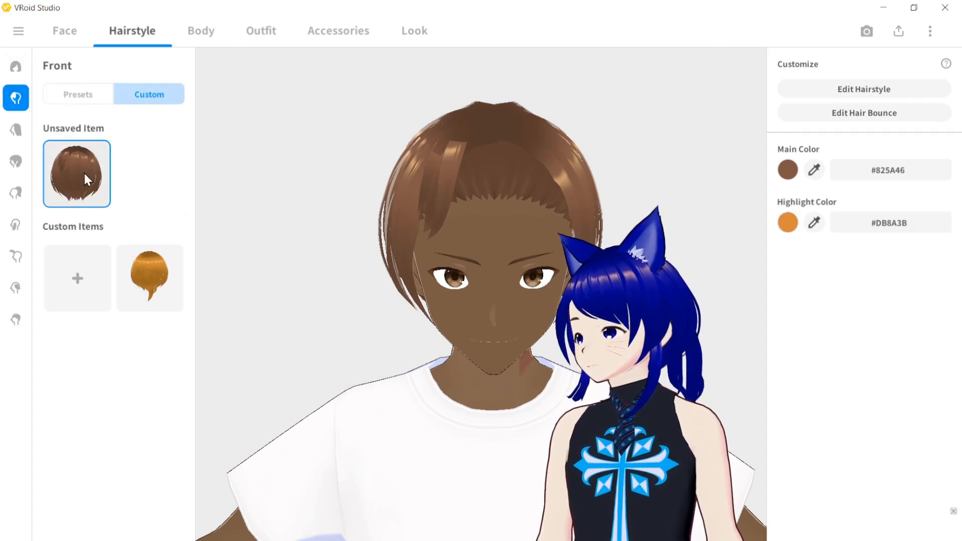
{"action": "left_click", "coordinate": [81, 100]}
{"action": "left_click", "coordinate": [71, 136]}
{"action": "left_click", "coordinate": [78, 137]}
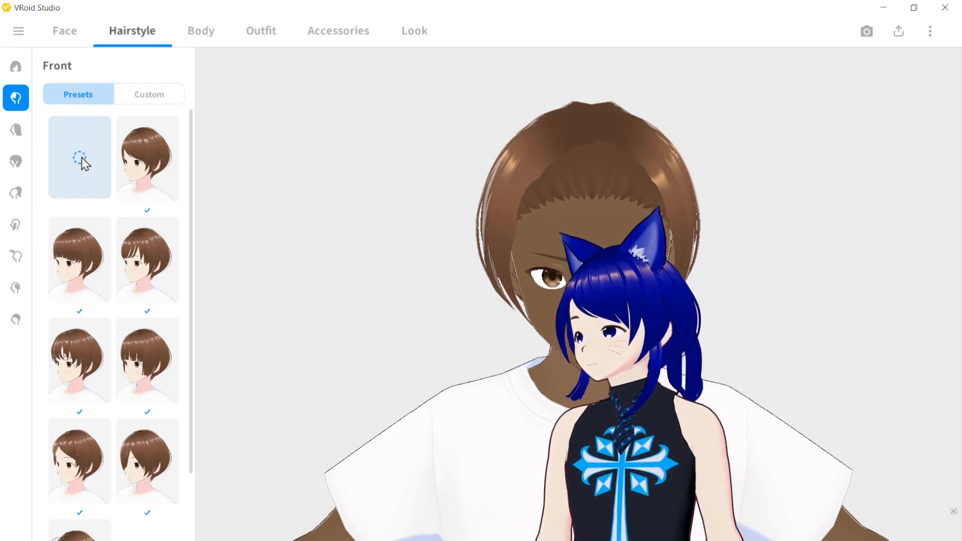
Step: Clear the entire hairstyle set and apply the short brown Base Hair preset
{"action": "left_click", "coordinate": [16, 67]}
{"action": "left_click", "coordinate": [83, 127]}
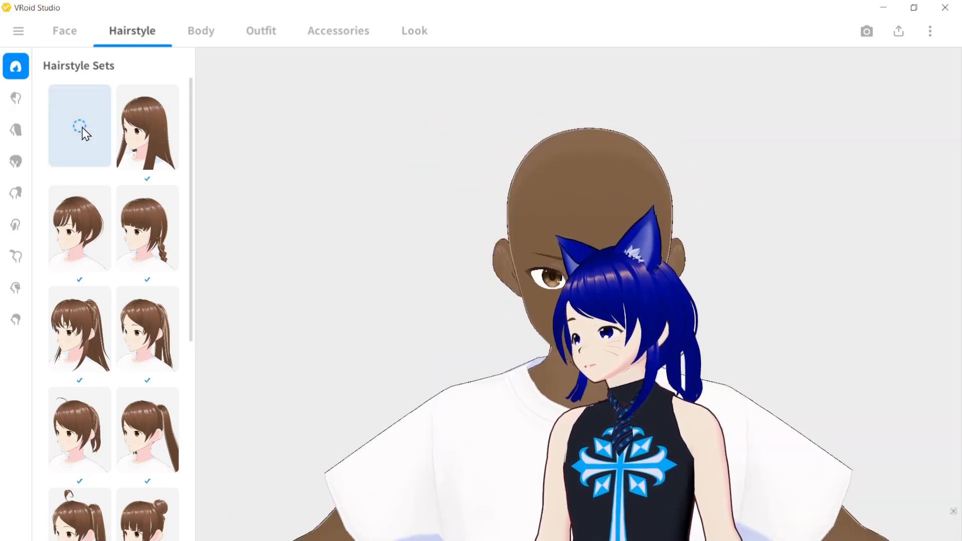
{"action": "left_click", "coordinate": [15, 319]}
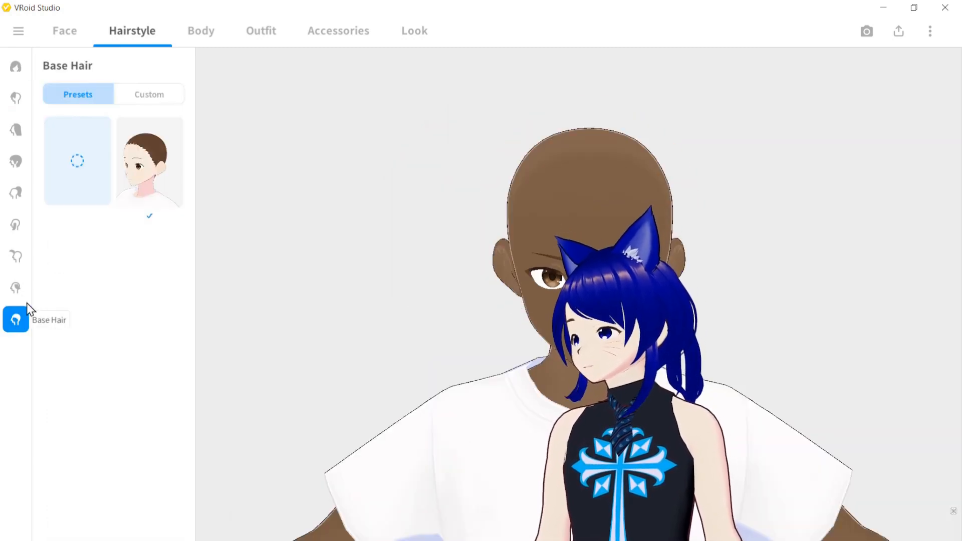
{"action": "left_click", "coordinate": [151, 173]}
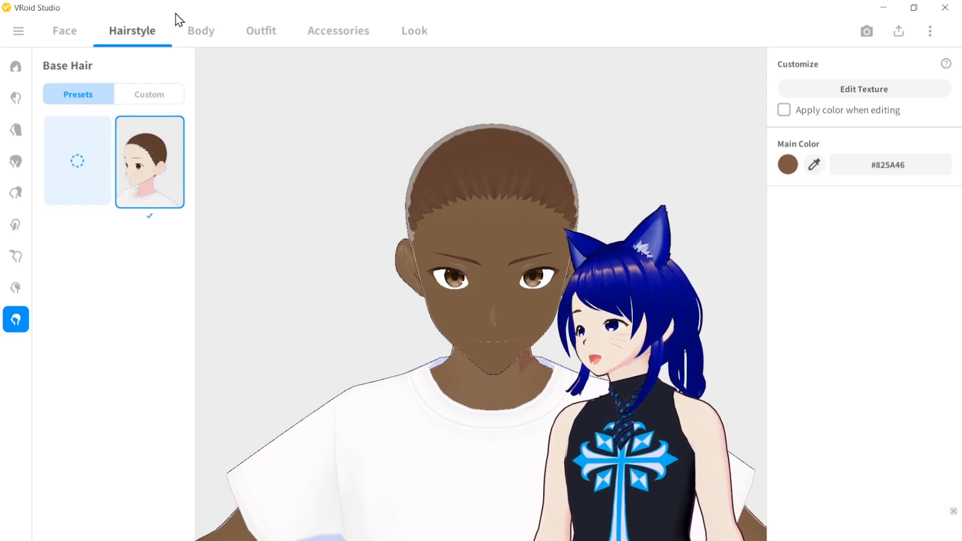
Step: Open the outfit's white T-shirt top for texture editing
{"action": "left_click", "coordinate": [207, 38]}
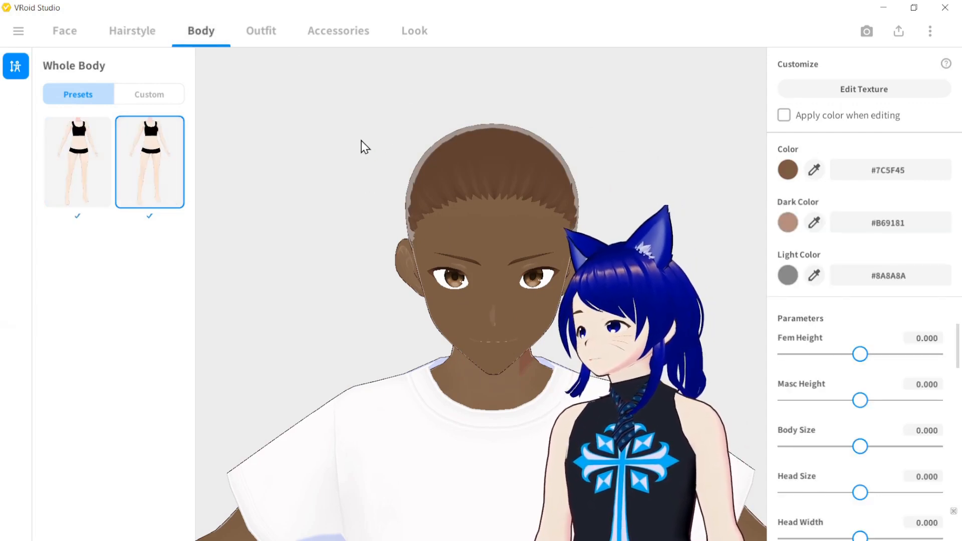
{"action": "left_click", "coordinate": [267, 36]}
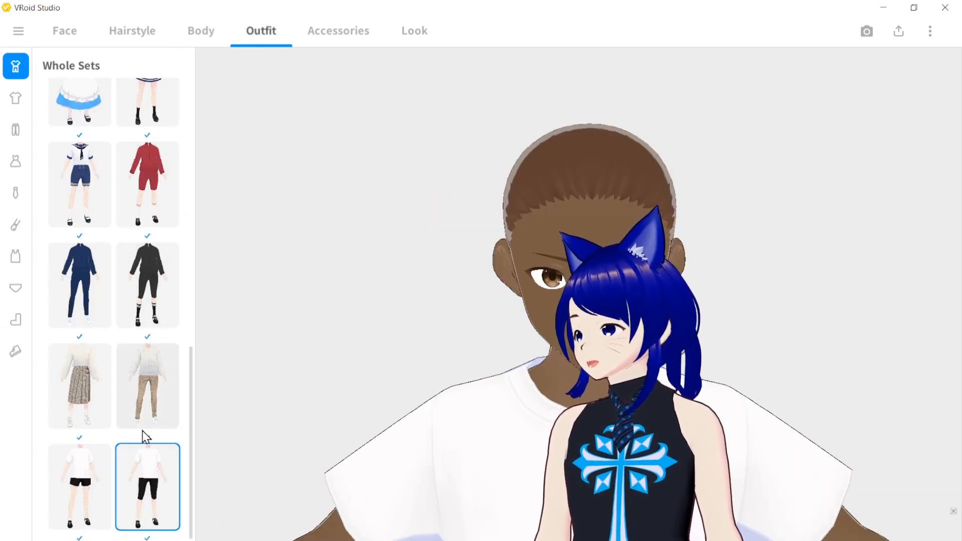
{"action": "scroll", "coordinate": [343, 381], "scroll_direction": "down", "scroll_amount": 4}
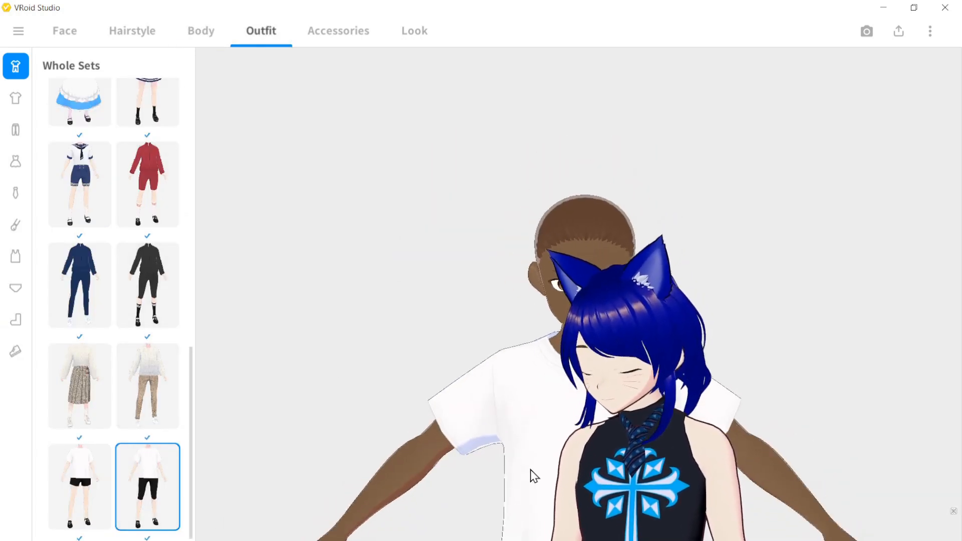
{"action": "middle_click_drag", "start_coordinate": [551, 442], "coordinate": [466, 359]}
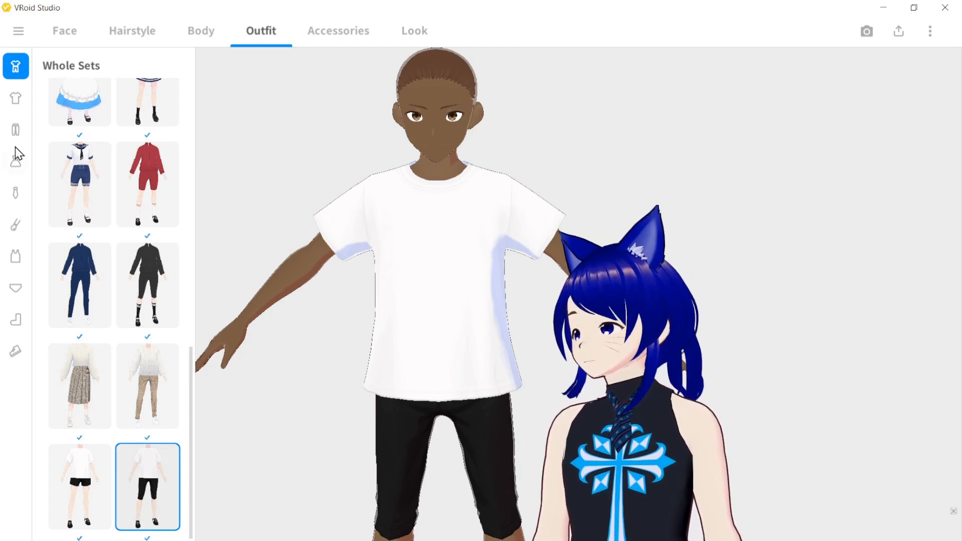
{"action": "left_click", "coordinate": [22, 100]}
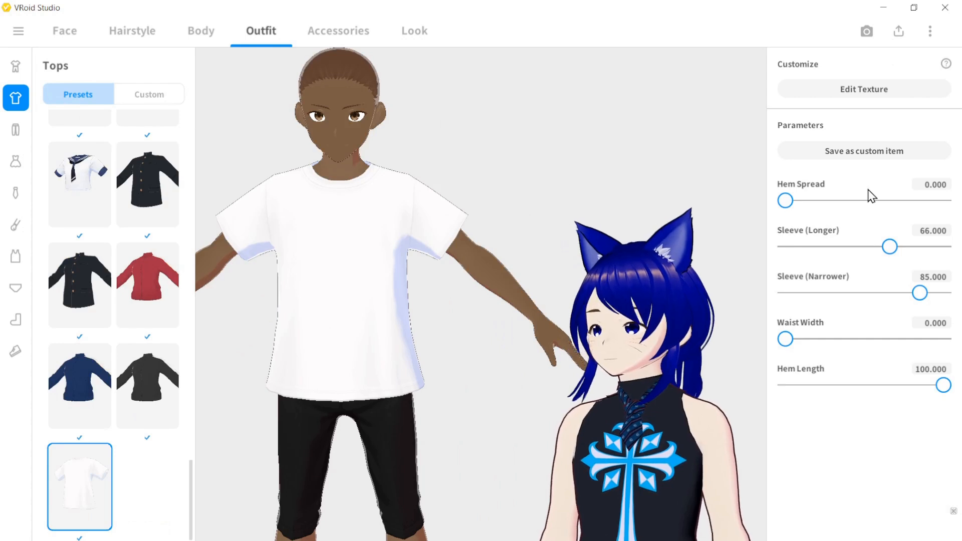
{"action": "left_click", "coordinate": [874, 90]}
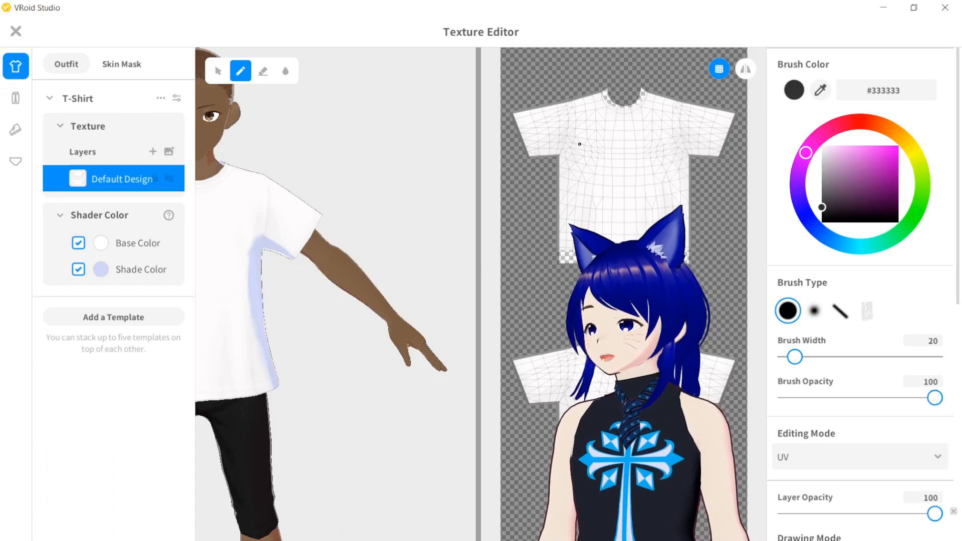
Step: Try the "Fluttershy & Terriermon 2" image as a new T-shirt texture layer, undo the stray brush strokes, and delete that layer
{"action": "left_click", "coordinate": [171, 152]}
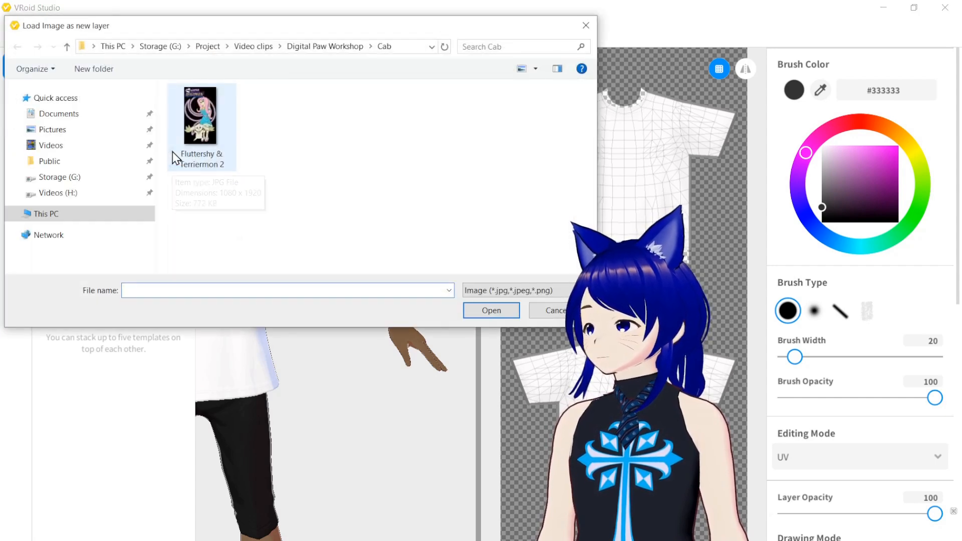
{"action": "double_click", "coordinate": [214, 131]}
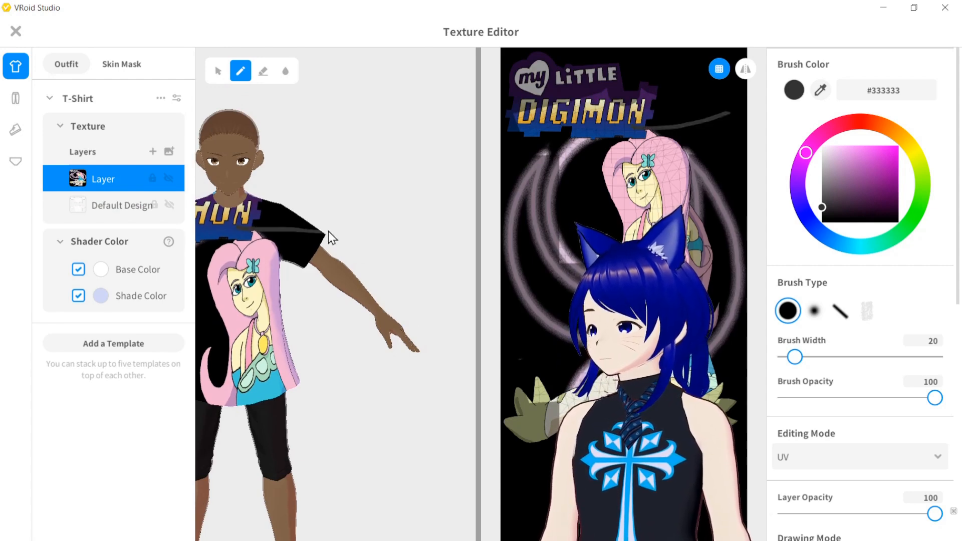
{"action": "right_click_drag", "start_coordinate": [366, 222], "coordinate": [455, 215]}
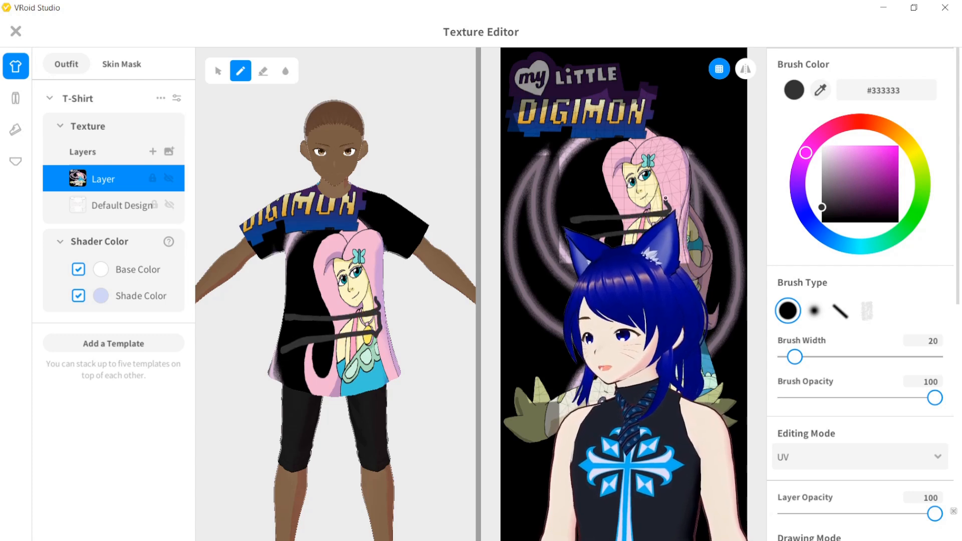
{"action": "key", "text": "ctrl+z"}
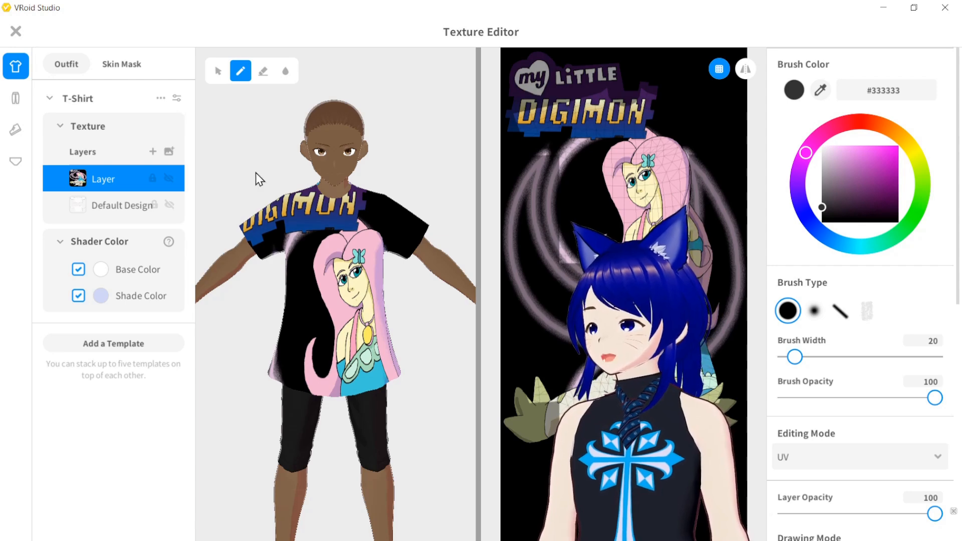
{"action": "right_click", "coordinate": [111, 175]}
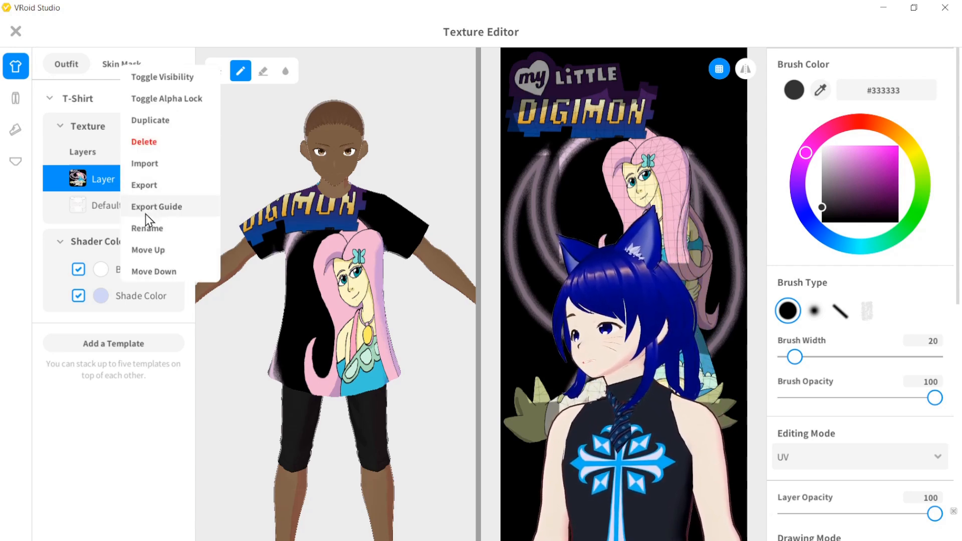
{"action": "left_click", "coordinate": [145, 143]}
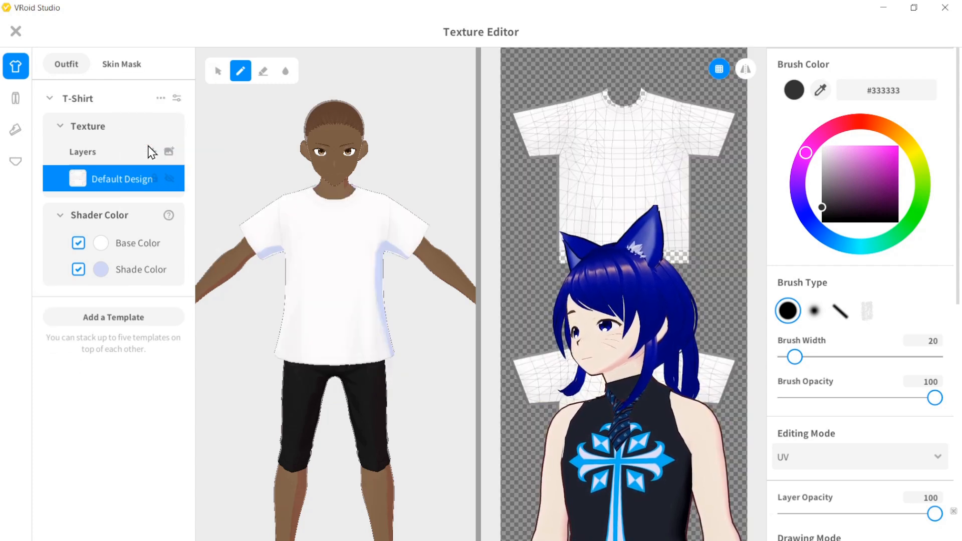
Step: Export the T-shirt's Default Design layer as a PNG image named "shirt" in the Cab folder
{"action": "right_click", "coordinate": [113, 185]}
{"action": "left_click", "coordinate": [146, 191]}
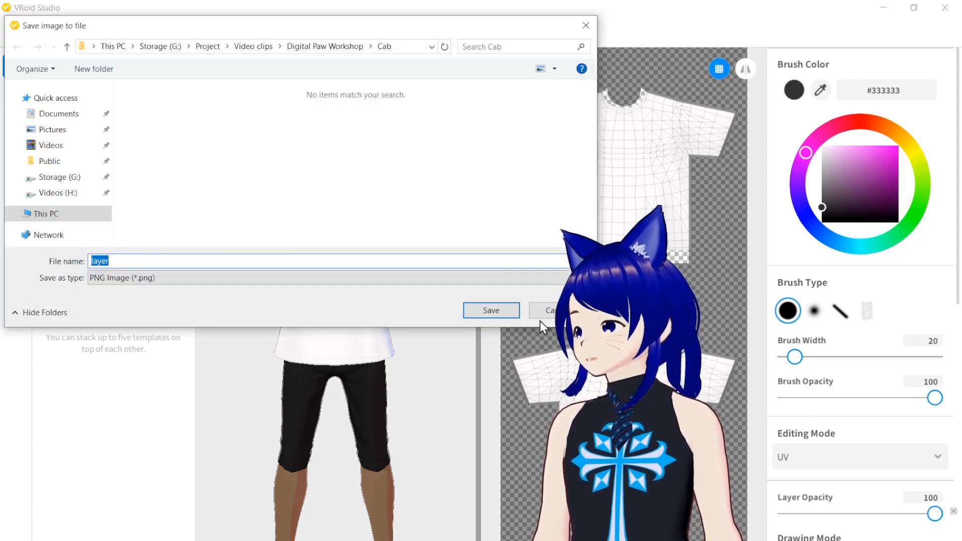
{"action": "type", "text": "shirt"}
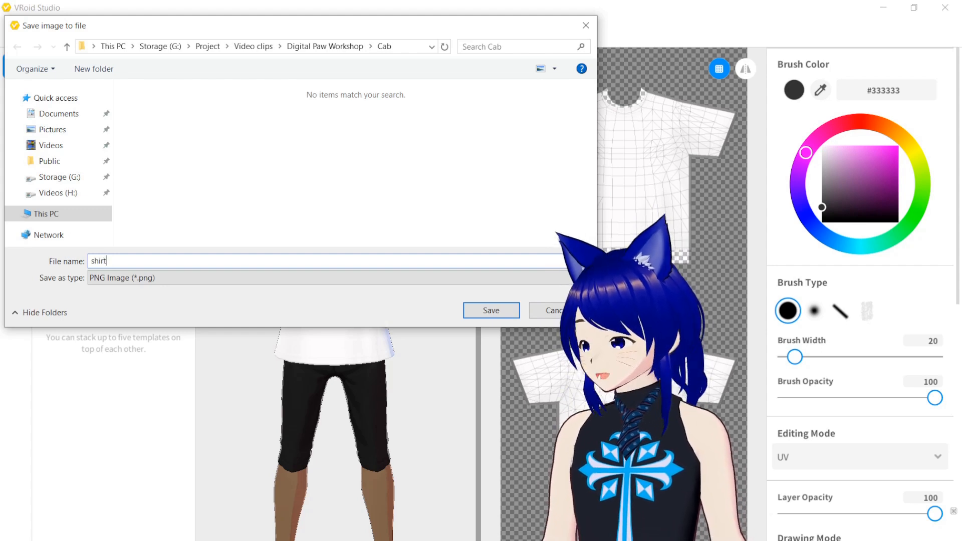
{"action": "key", "text": "Return"}
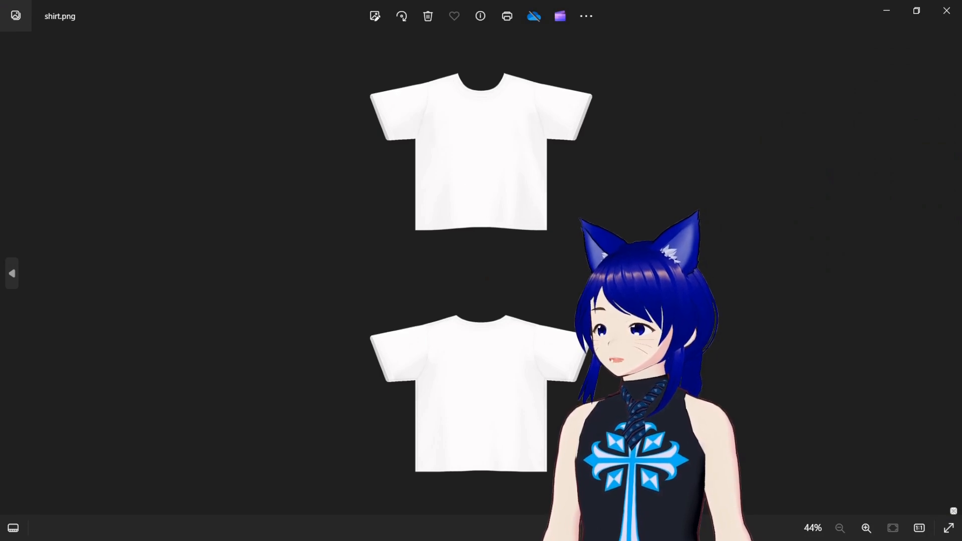
Step: Examine the front and back of the exported shirt.png up close in the image viewer and close it
{"action": "scroll", "coordinate": [560, 337], "scroll_direction": "up", "scroll_amount": 4}
{"action": "left_click_drag", "start_coordinate": [560, 337], "coordinate": [561, 434]}
{"action": "left_click_drag", "start_coordinate": [614, 187], "coordinate": [588, 303]}
{"action": "scroll", "coordinate": [588, 303], "scroll_direction": "down", "scroll_amount": 4}
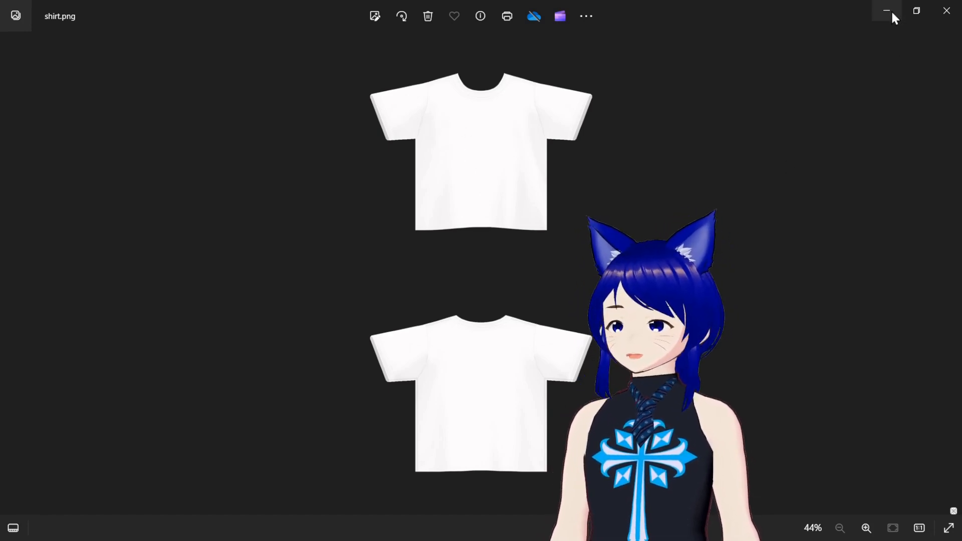
{"action": "left_click", "coordinate": [947, 11]}
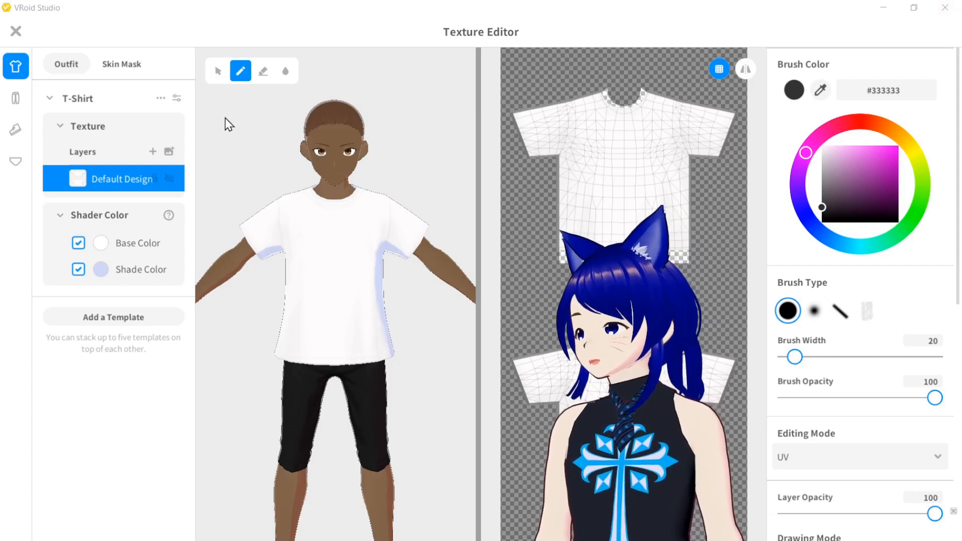
Step: Close the texture editor and apply the custom black sleeveless top with the blue cross design
{"action": "left_click", "coordinate": [16, 32]}
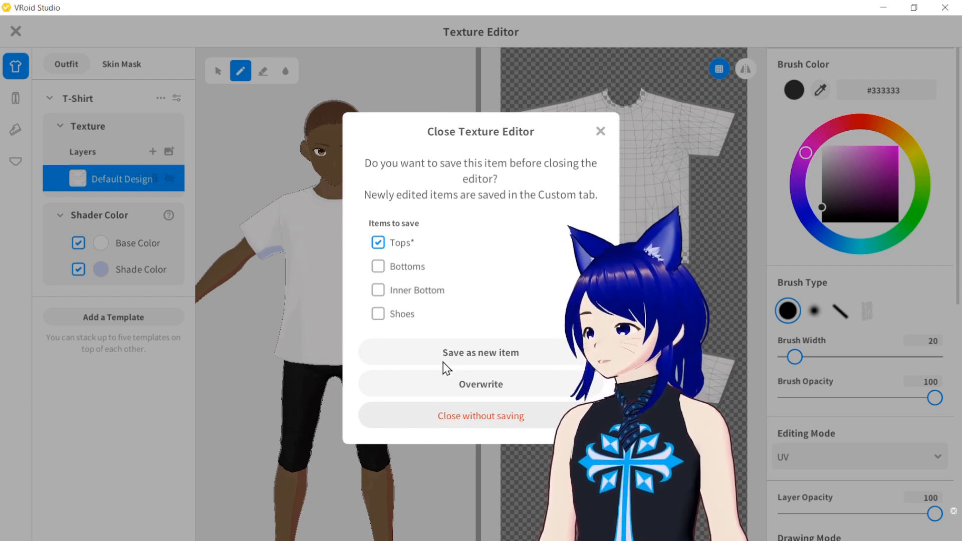
{"action": "left_click", "coordinate": [494, 353]}
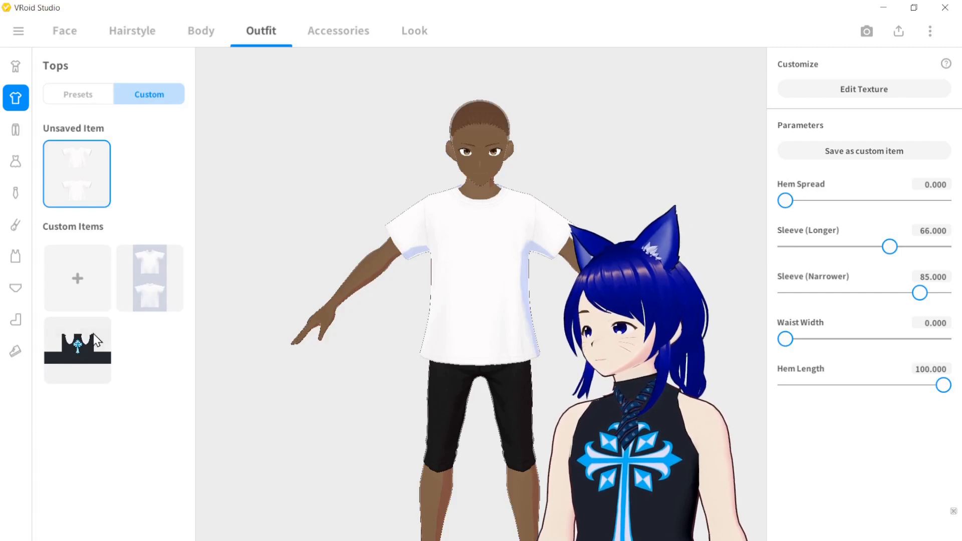
{"action": "left_click", "coordinate": [78, 346]}
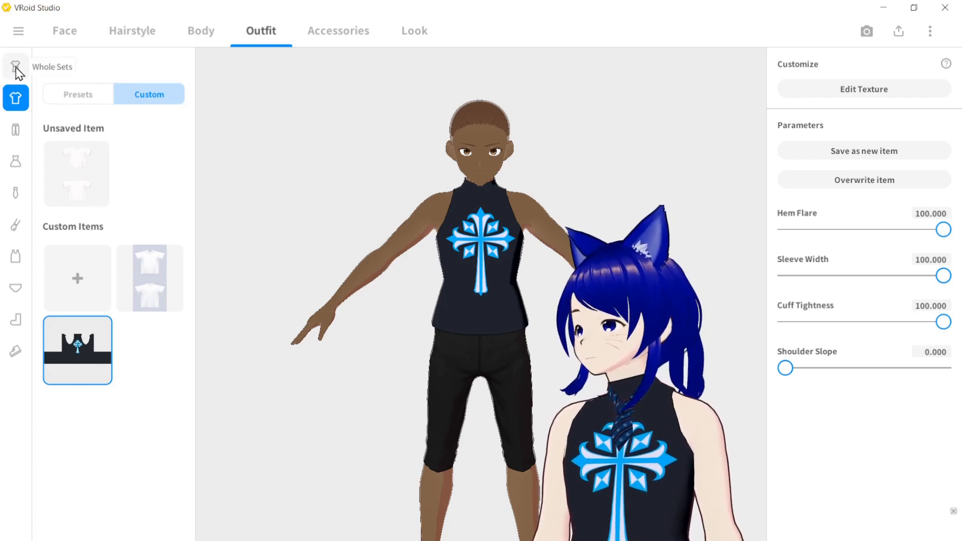
Step: Remove the character's top and change the bottoms to the short black shorts preset
{"action": "left_click", "coordinate": [75, 96]}
{"action": "left_click", "coordinate": [80, 144]}
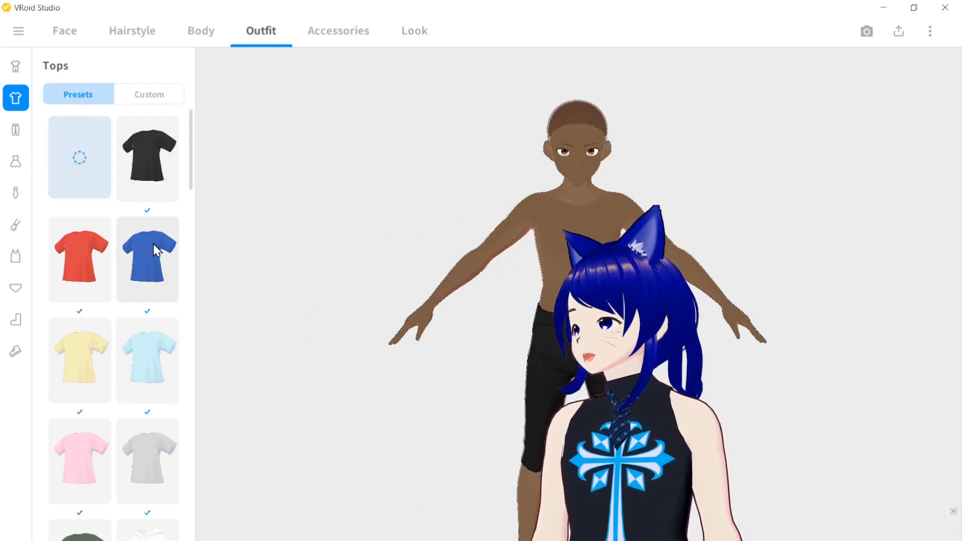
{"action": "left_click", "coordinate": [17, 132]}
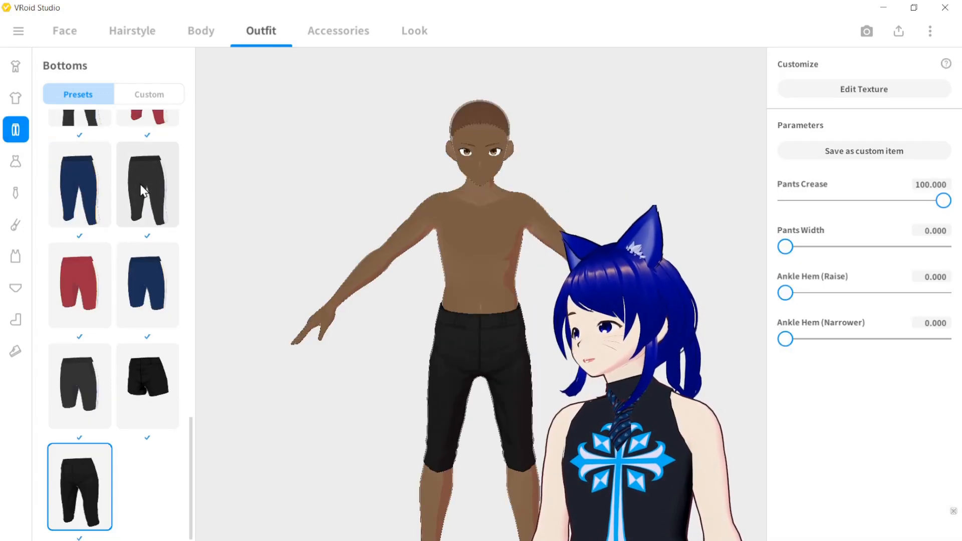
{"action": "left_click", "coordinate": [158, 358]}
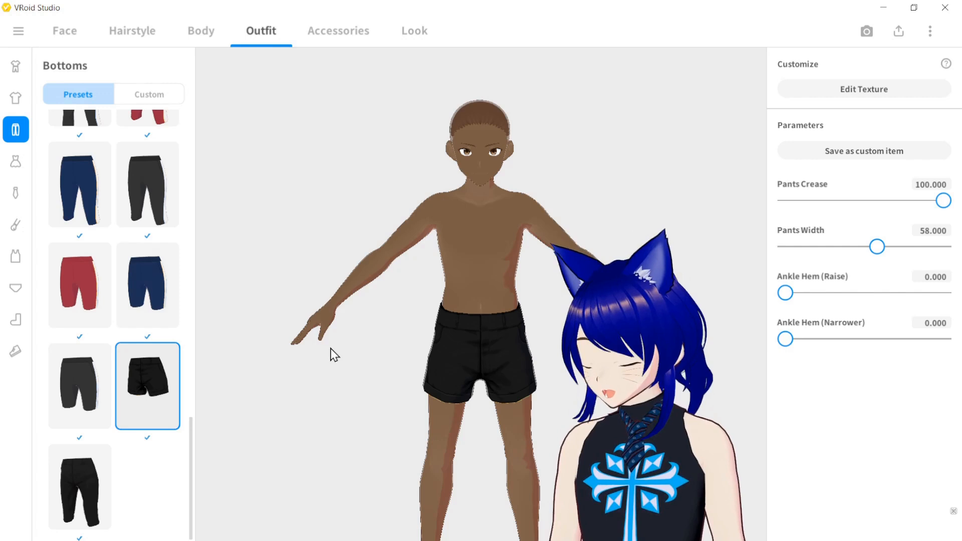
Step: Remove the character's black and white shoes by choosing the empty shoe preset
{"action": "middle_click_drag", "start_coordinate": [336, 369], "coordinate": [323, 210]}
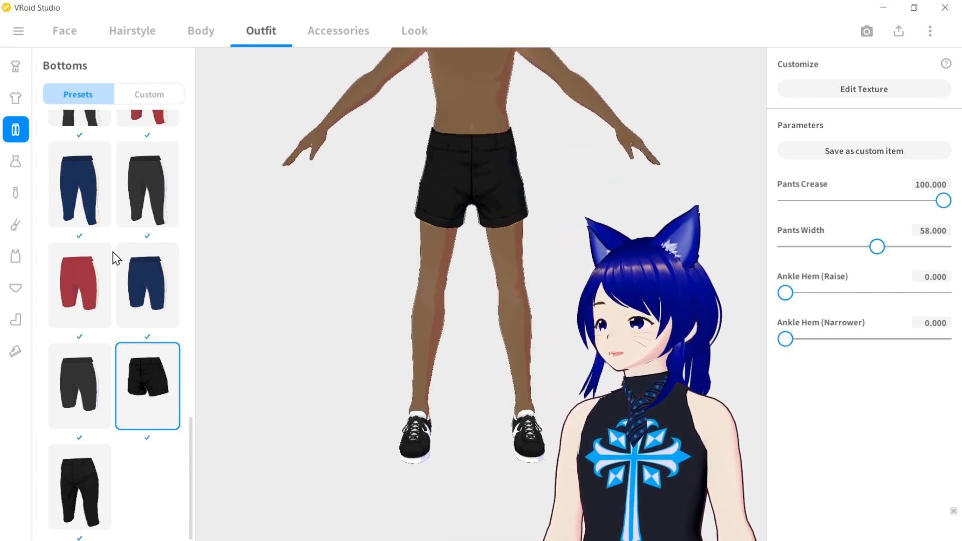
{"action": "left_click", "coordinate": [15, 352]}
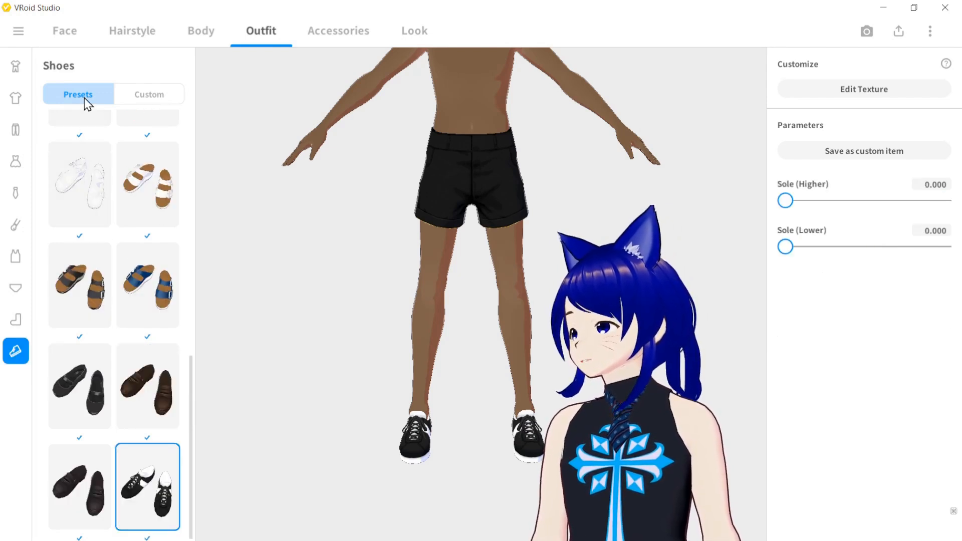
{"action": "scroll", "coordinate": [85, 131], "scroll_direction": "up", "scroll_amount": 15}
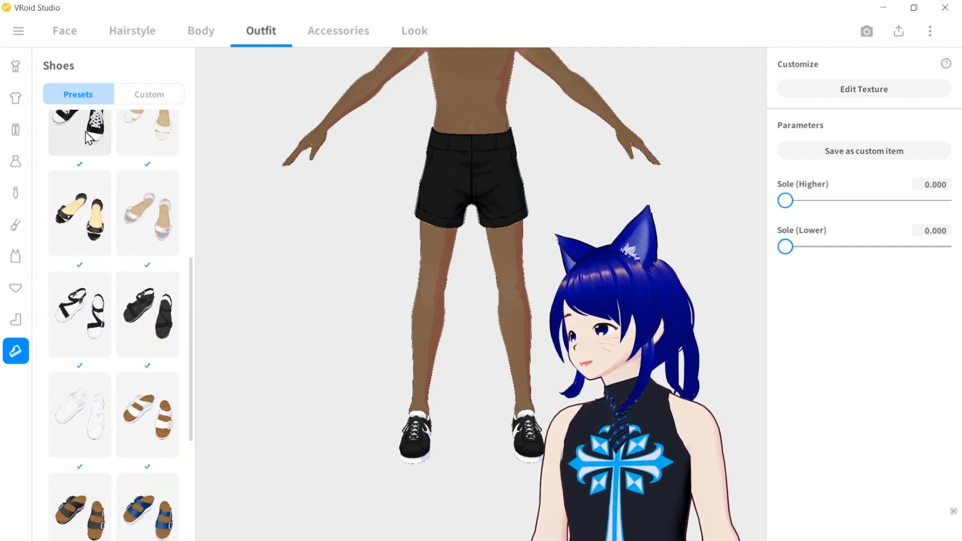
{"action": "left_click", "coordinate": [86, 171]}
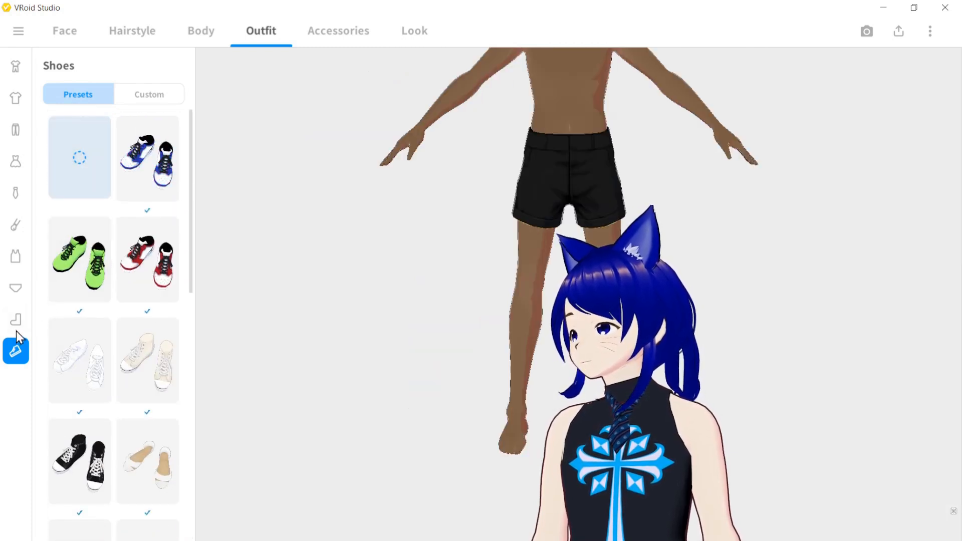
Step: Apply the plain white ankle-height socks preset
{"action": "left_click", "coordinate": [16, 321]}
{"action": "scroll", "coordinate": [154, 315], "scroll_direction": "down", "scroll_amount": 9}
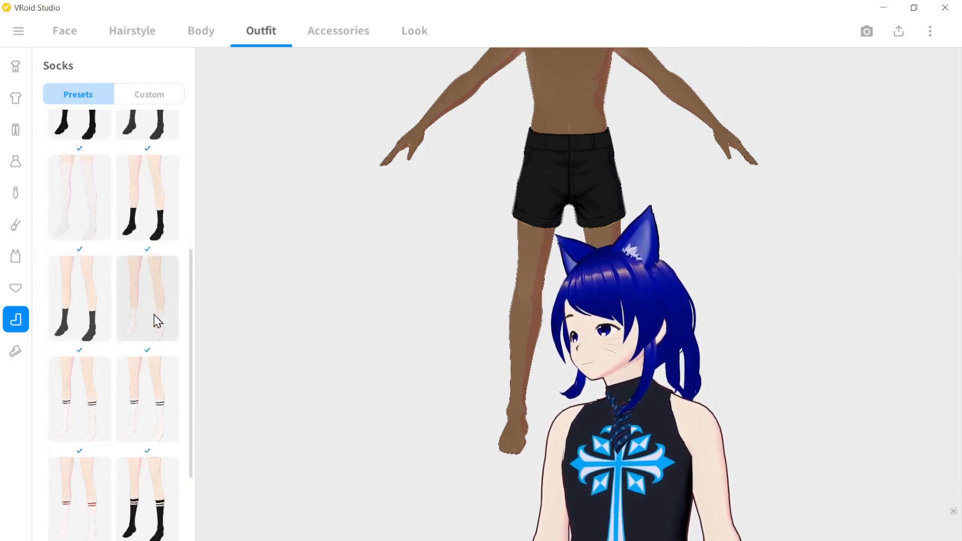
{"action": "left_click", "coordinate": [147, 273]}
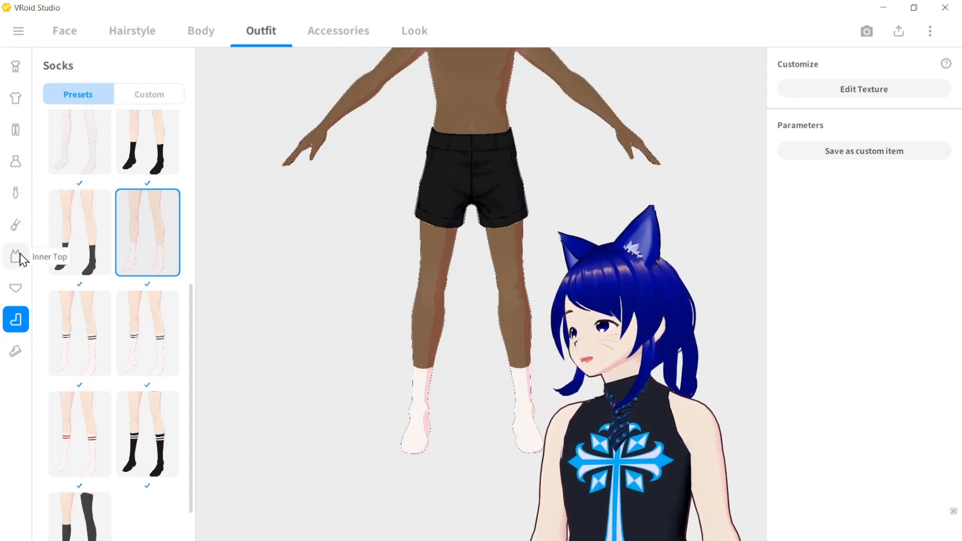
Step: Look through the outfit presets for inner tops, arm accessories, neck accessories, dresses and bottoms
{"action": "left_click", "coordinate": [15, 256]}
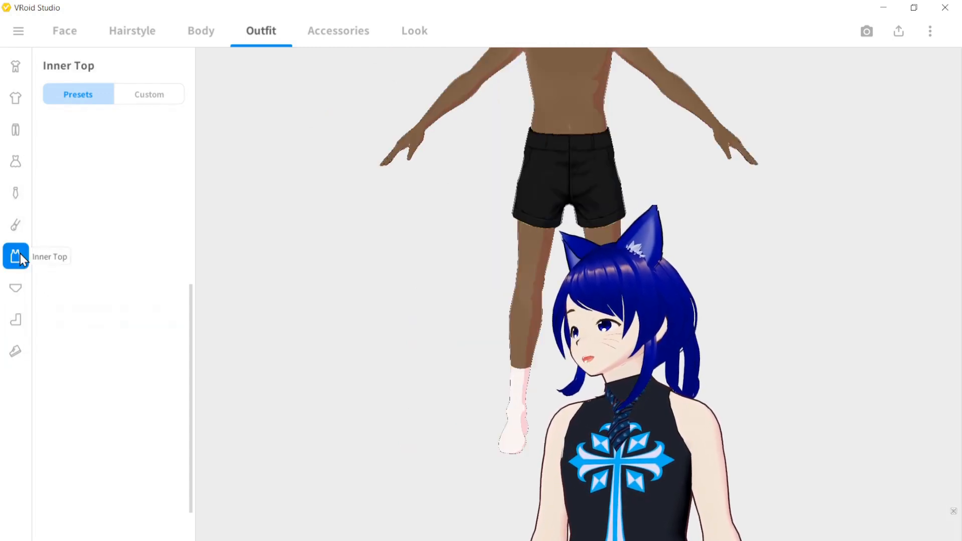
{"action": "left_click", "coordinate": [17, 225]}
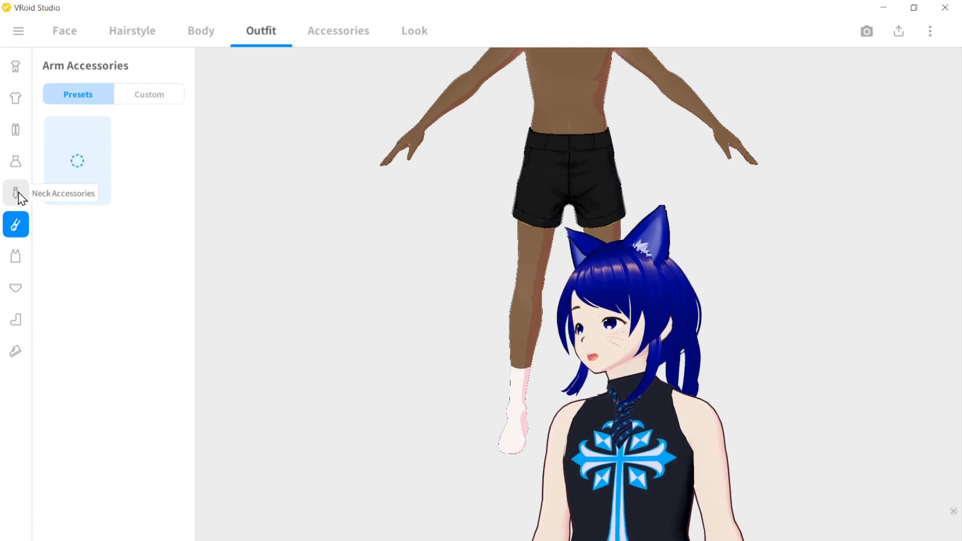
{"action": "left_click", "coordinate": [19, 197]}
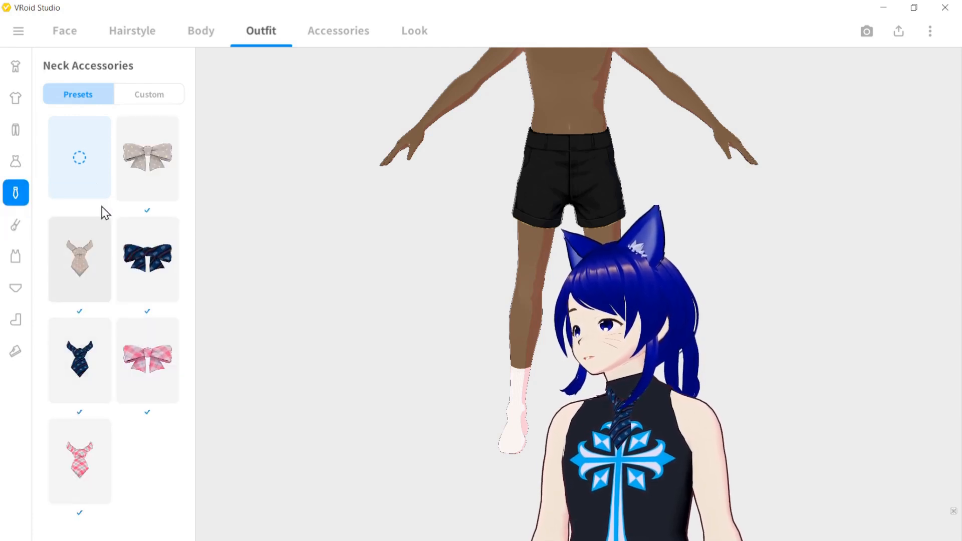
{"action": "left_click", "coordinate": [16, 160]}
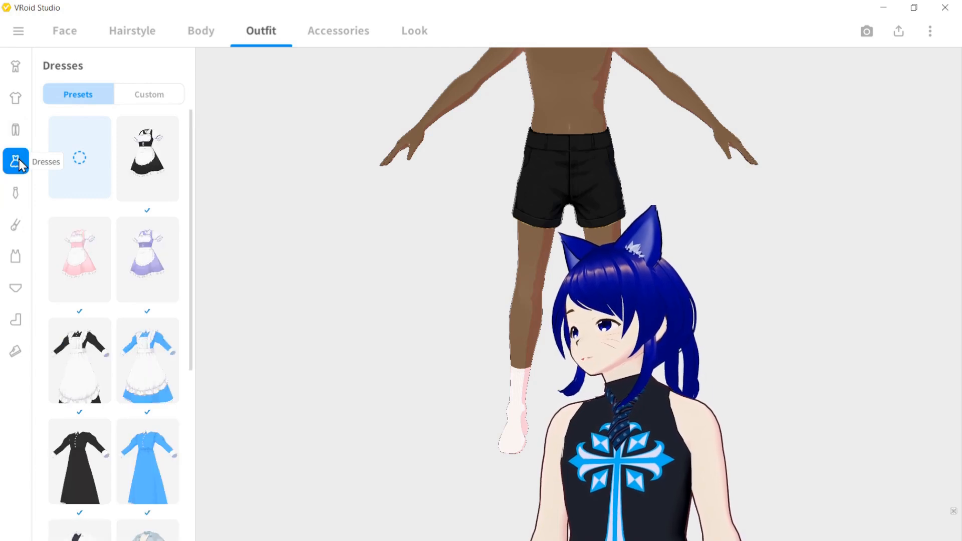
{"action": "left_click", "coordinate": [17, 128]}
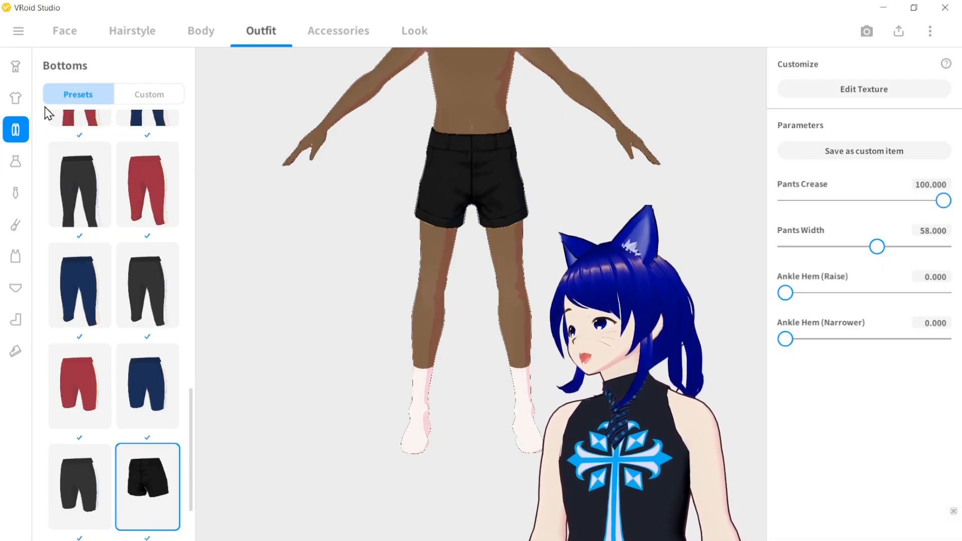
Step: Set the body's Chest Size to 0.120, Chest Prominence to 0.370 and Chest Position (Y) to 0.183
{"action": "left_click", "coordinate": [201, 28]}
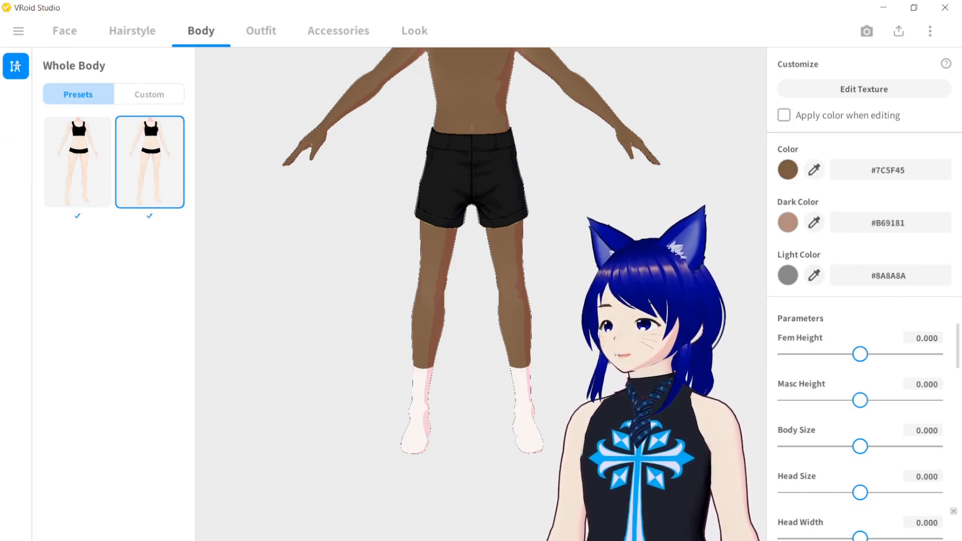
{"action": "scroll", "coordinate": [618, 216], "scroll_direction": "down", "scroll_amount": 4}
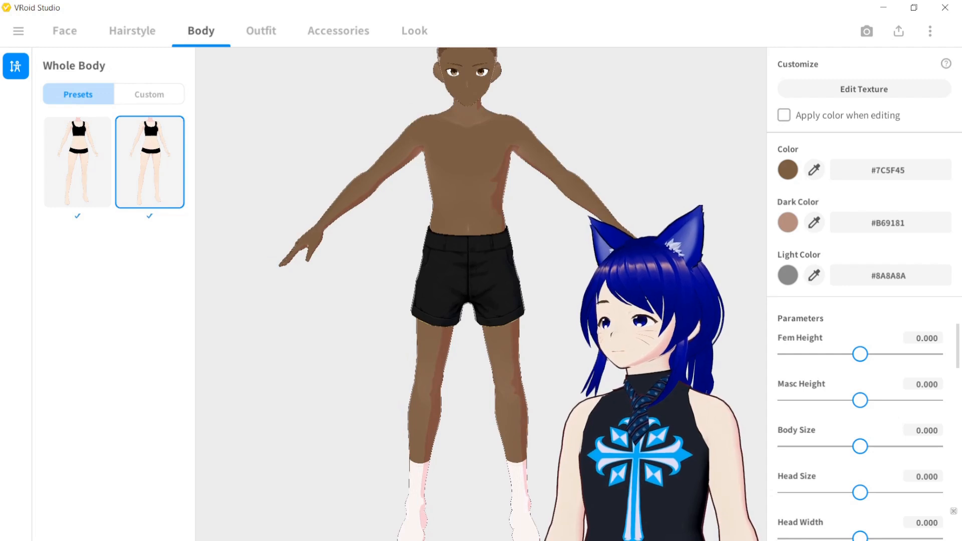
{"action": "scroll", "coordinate": [618, 215], "scroll_direction": "down", "scroll_amount": 1}
{"action": "middle_click_drag", "start_coordinate": [618, 216], "coordinate": [596, 219]}
{"action": "right_click_drag", "start_coordinate": [597, 220], "coordinate": [551, 220]}
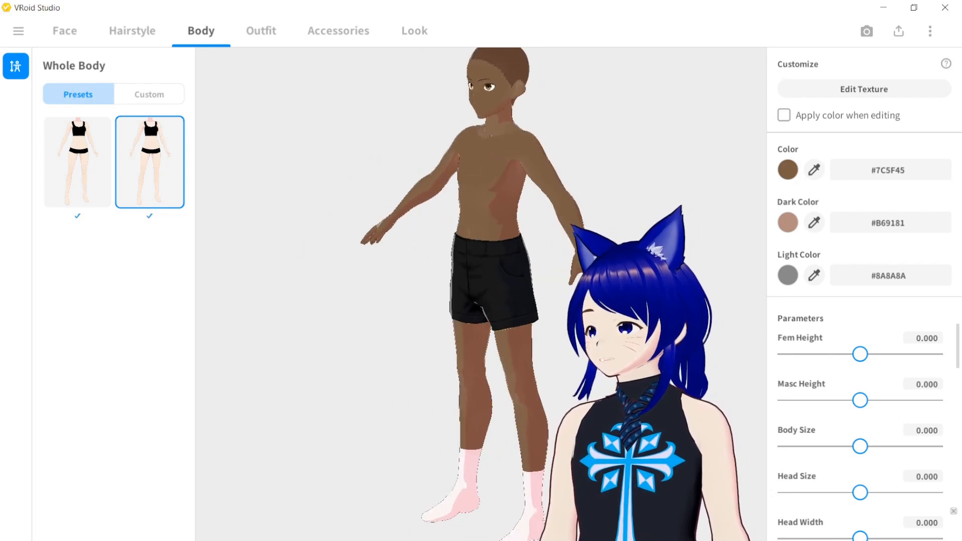
{"action": "scroll", "coordinate": [847, 360], "scroll_direction": "down", "scroll_amount": 5}
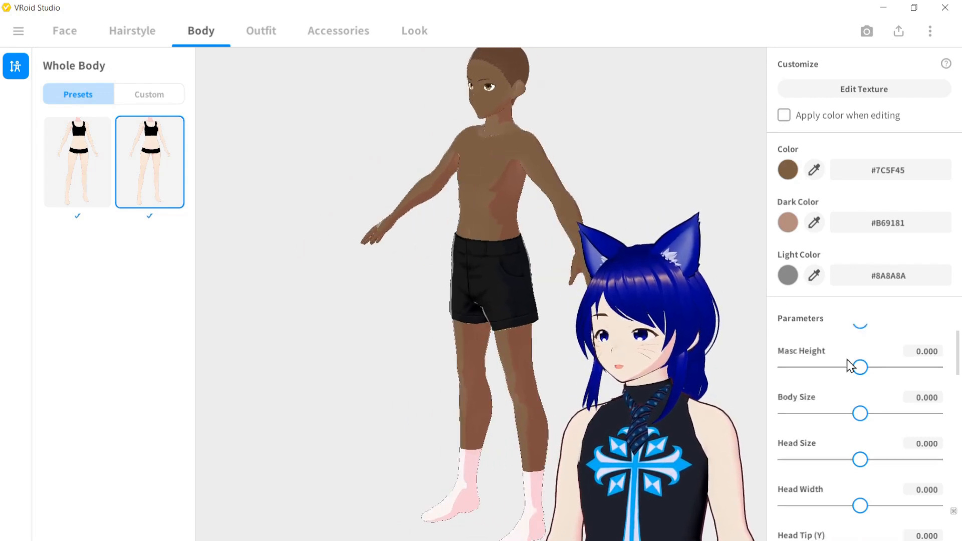
{"action": "scroll", "coordinate": [848, 360], "scroll_direction": "down", "scroll_amount": 3}
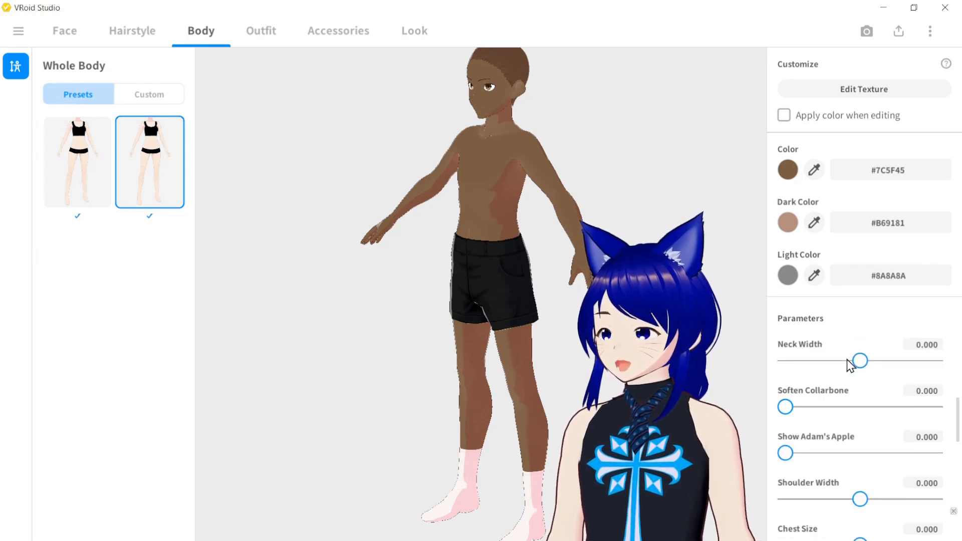
{"action": "scroll", "coordinate": [847, 360], "scroll_direction": "down", "scroll_amount": 2}
{"action": "mouse_move", "coordinate": [860, 381]}
{"action": "left_mouse_down"}
{"action": "mouse_move", "coordinate": [933, 381]}
{"action": "mouse_move", "coordinate": [783, 397]}
{"action": "mouse_move", "coordinate": [869, 391]}
{"action": "left_mouse_up"}
{"action": "left_click_drag", "start_coordinate": [786, 428], "coordinate": [844, 425]}
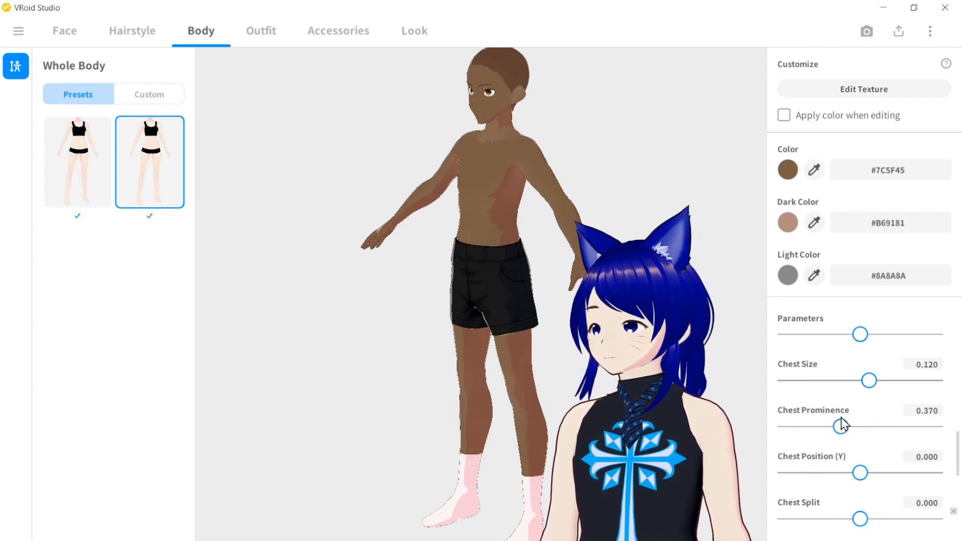
{"action": "left_click_drag", "start_coordinate": [861, 473], "coordinate": [896, 474]}
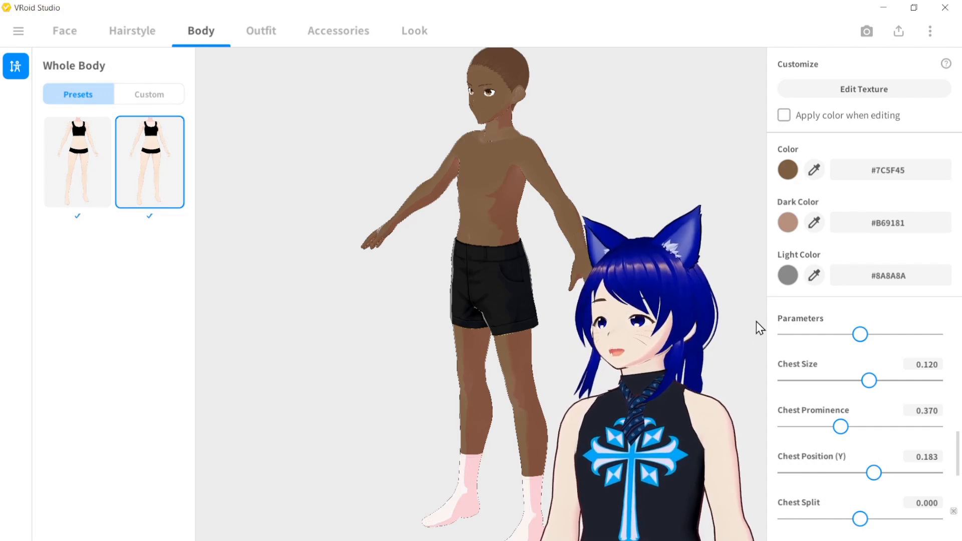
Step: Try the body's Masc Height at its maximum of 1.000 and its minimum of -1.000
{"action": "scroll", "coordinate": [908, 326], "scroll_direction": "up", "scroll_amount": 5}
{"action": "scroll", "coordinate": [912, 357], "scroll_direction": "up", "scroll_amount": 3}
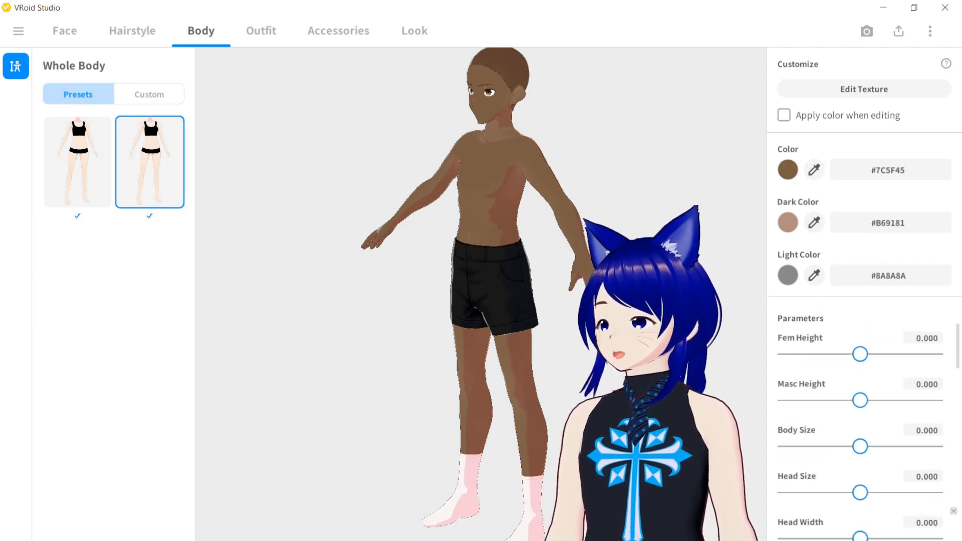
{"action": "scroll", "coordinate": [481, 301], "scroll_direction": "down", "scroll_amount": 3}
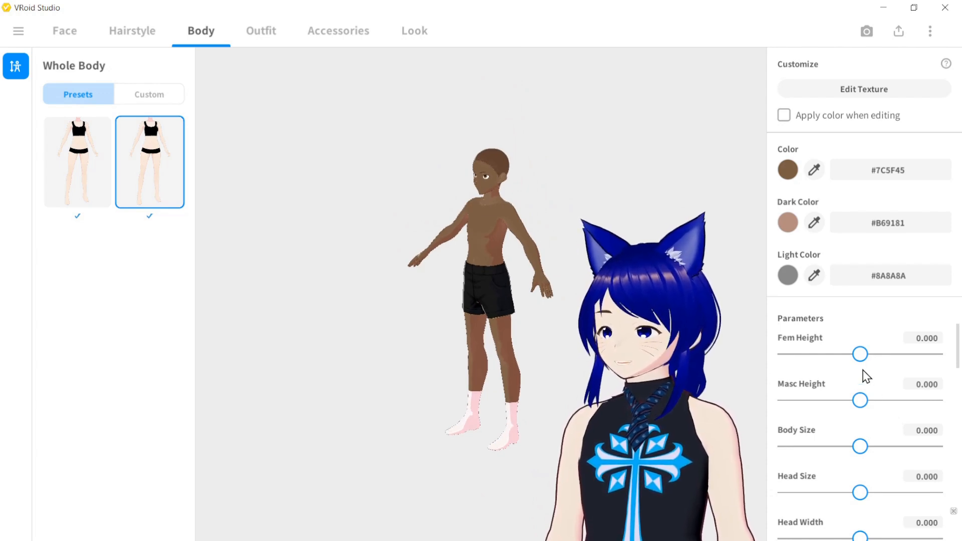
{"action": "left_click_drag", "start_coordinate": [861, 400], "coordinate": [960, 412]}
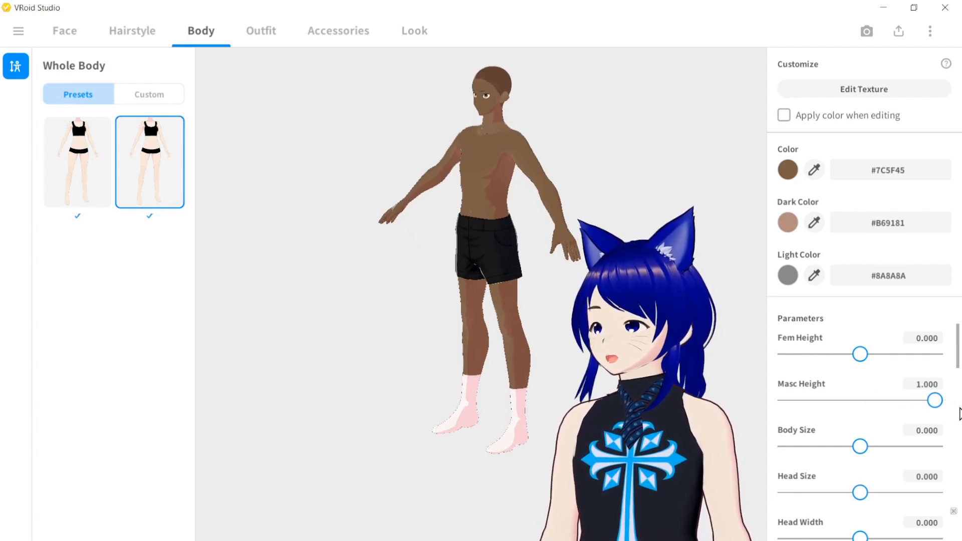
{"action": "left_click_drag", "start_coordinate": [960, 413], "coordinate": [785, 407]}
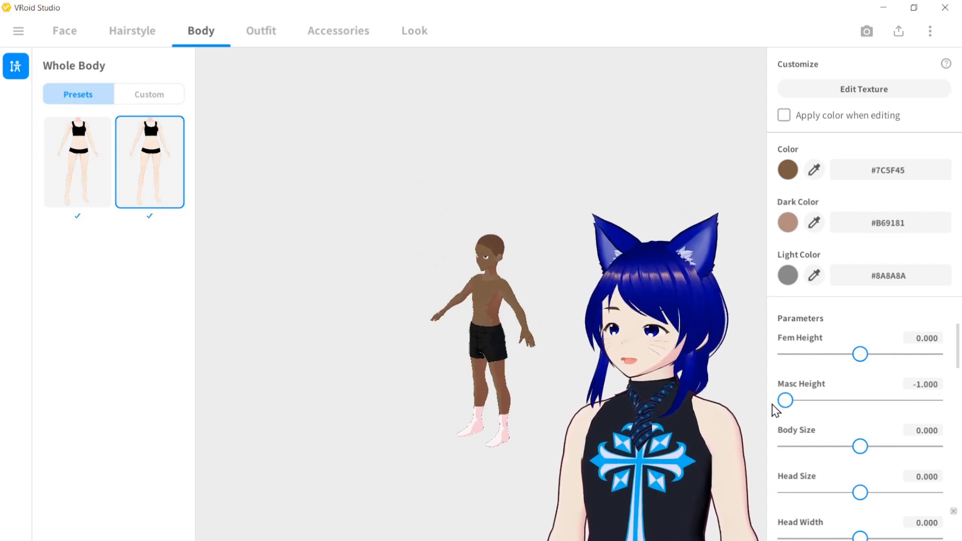
Step: Set the body's Masc Height to 0.043 and reduce Body Size to -0.021
{"action": "left_click_drag", "start_coordinate": [796, 404], "coordinate": [872, 403]}
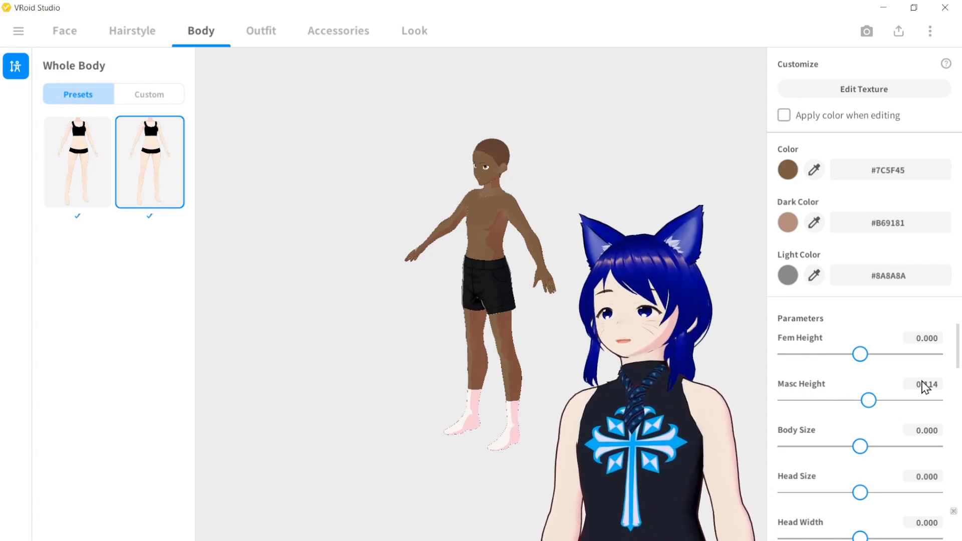
{"action": "mouse_move", "coordinate": [869, 400]}
{"action": "left_mouse_down"}
{"action": "mouse_move", "coordinate": [762, 411]}
{"action": "mouse_move", "coordinate": [948, 399]}
{"action": "mouse_move", "coordinate": [861, 407]}
{"action": "left_mouse_up"}
{"action": "left_click_drag", "start_coordinate": [859, 445], "coordinate": [864, 467]}
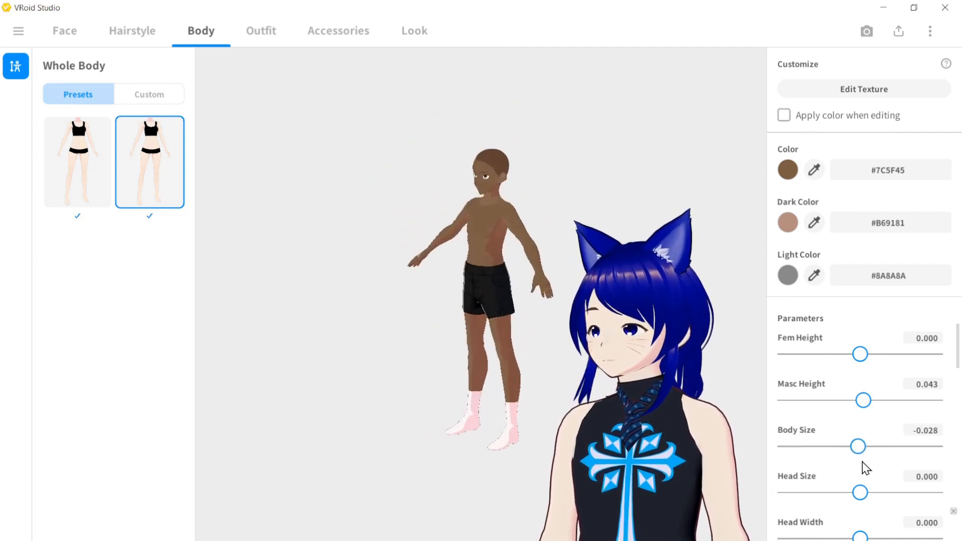
Step: Try the smallest Head Size of -1.000, and set the Head Size to 0.021
{"action": "scroll", "coordinate": [866, 465], "scroll_direction": "down", "scroll_amount": 3}
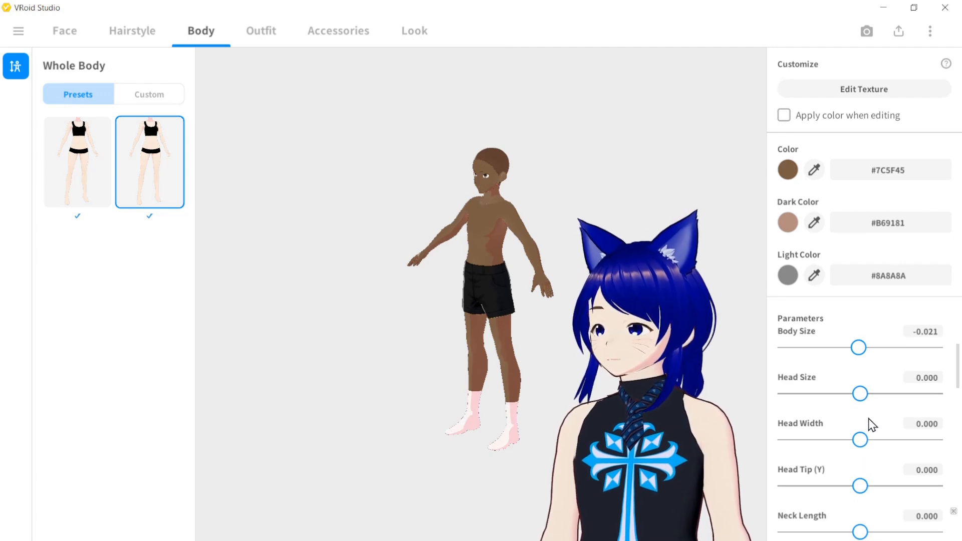
{"action": "left_click_drag", "start_coordinate": [861, 394], "coordinate": [785, 407]}
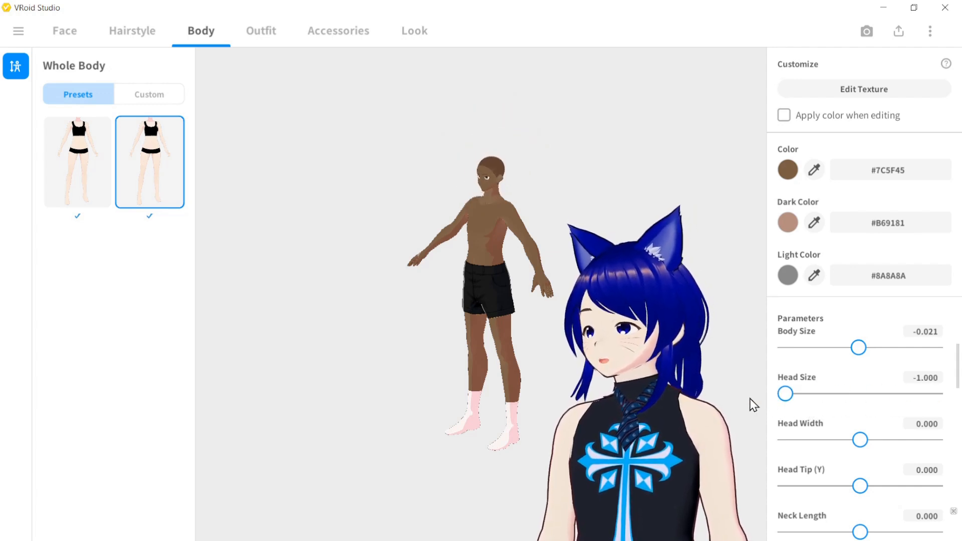
{"action": "left_click_drag", "start_coordinate": [786, 394], "coordinate": [863, 397]}
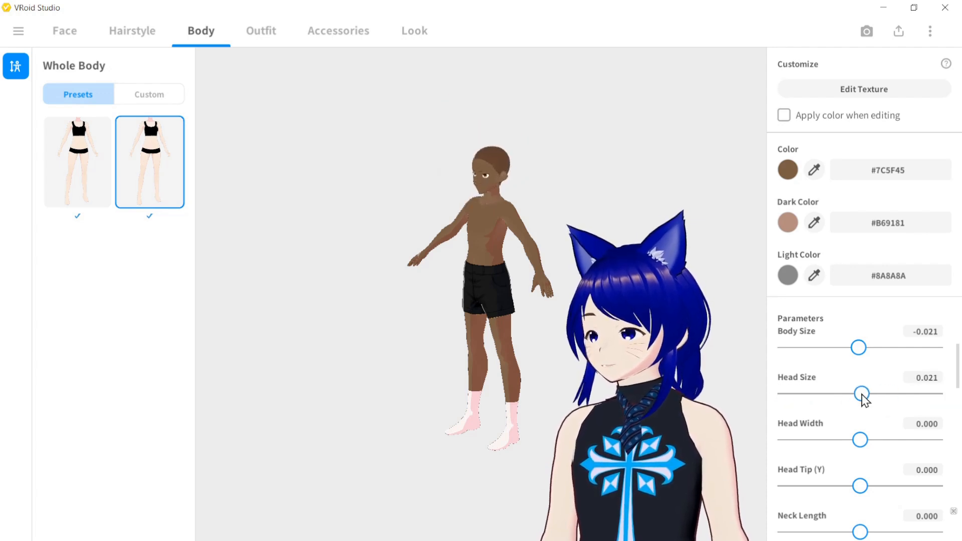
Step: Set the body's Arm Length to -0.014 and look over the torso, waist, leg and foot parameters
{"action": "scroll", "coordinate": [865, 399], "scroll_direction": "down", "scroll_amount": 3}
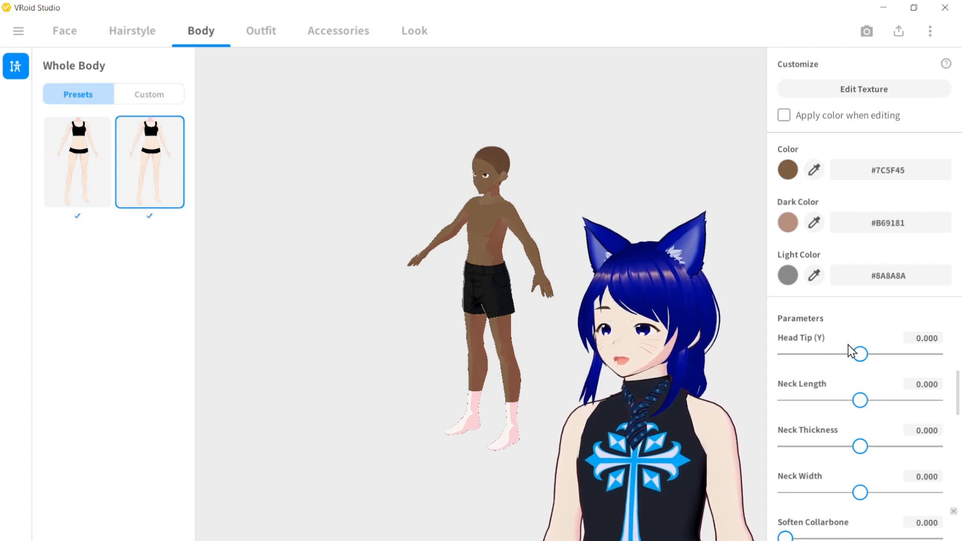
{"action": "scroll", "coordinate": [875, 418], "scroll_direction": "down", "scroll_amount": 6}
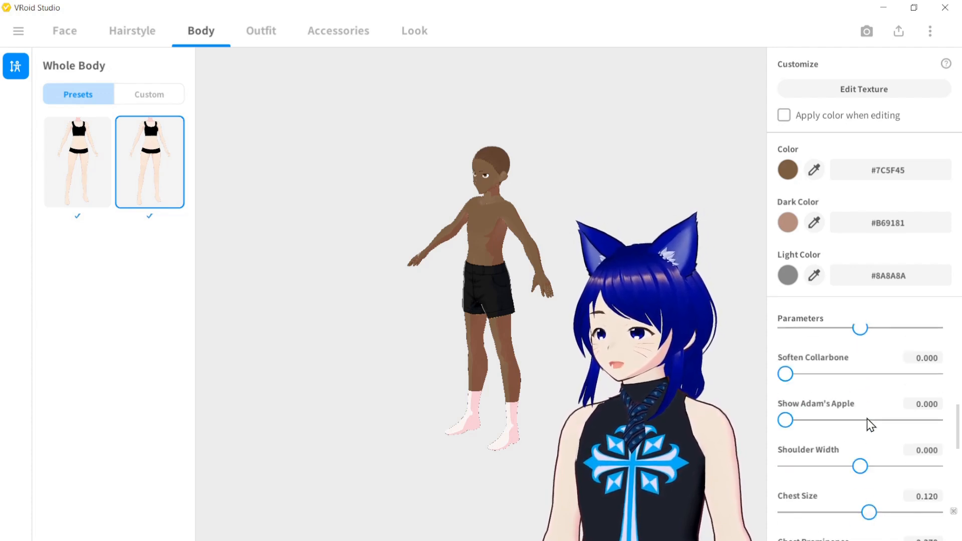
{"action": "scroll", "coordinate": [867, 419], "scroll_direction": "down", "scroll_amount": 5}
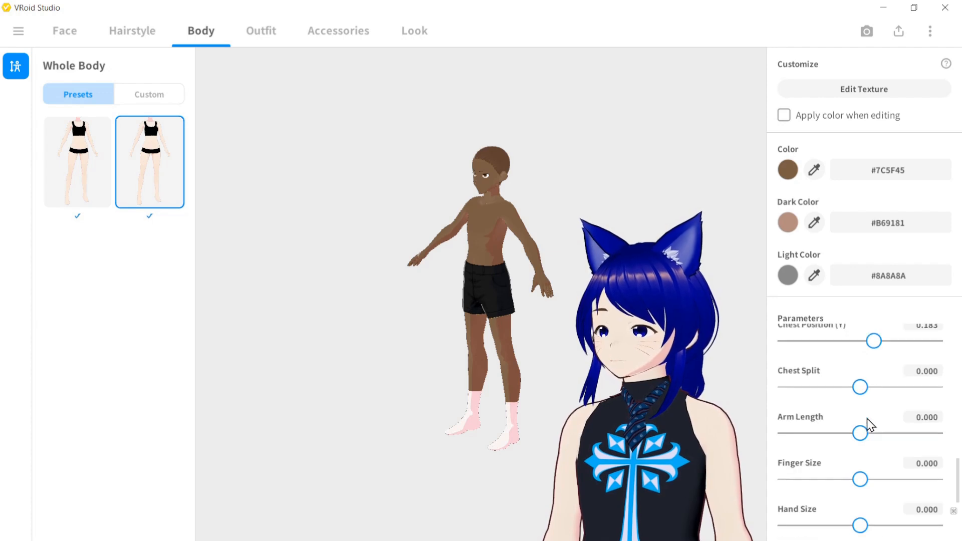
{"action": "left_click_drag", "start_coordinate": [860, 400], "coordinate": [943, 400]}
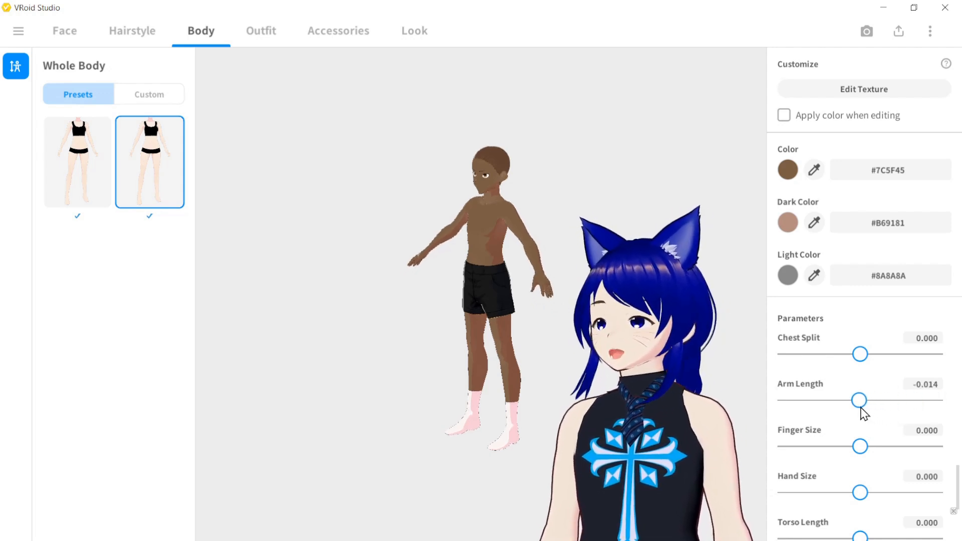
{"action": "scroll", "coordinate": [812, 426], "scroll_direction": "down", "scroll_amount": 2}
{"action": "scroll", "coordinate": [812, 426], "scroll_direction": "down", "scroll_amount": 2}
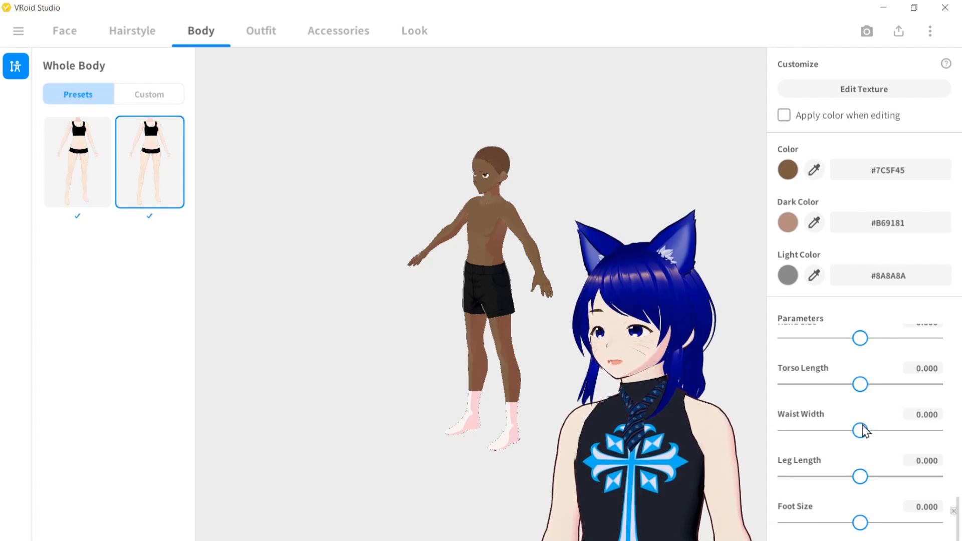
Step: Add the Cat Ears and Rabbit Ears accessories to the character
{"action": "left_click", "coordinate": [333, 44]}
{"action": "left_click", "coordinate": [131, 87]}
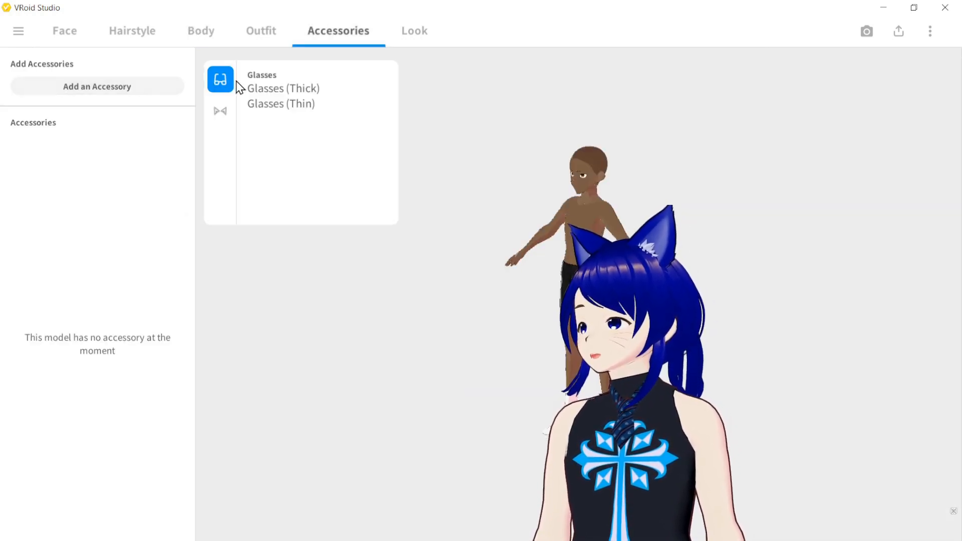
{"action": "left_click", "coordinate": [220, 111]}
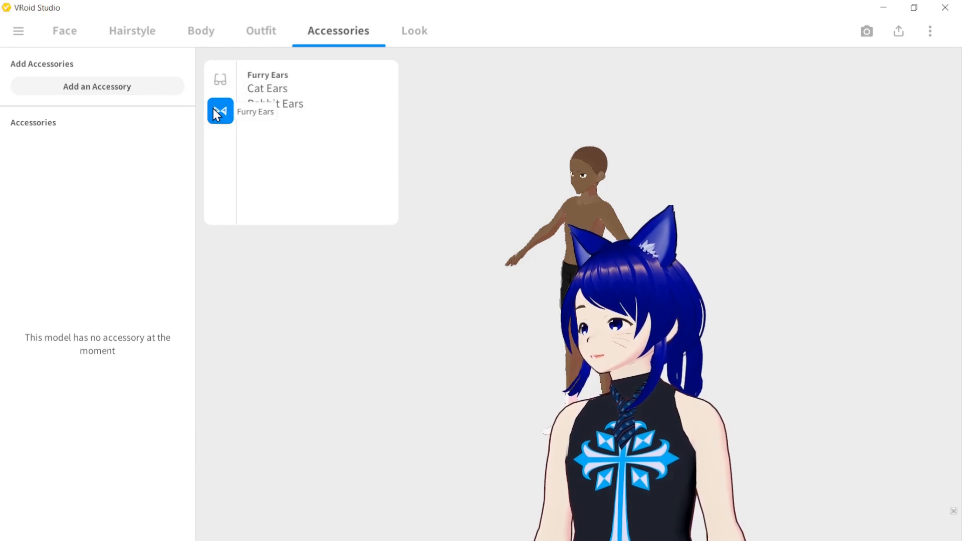
{"action": "left_click", "coordinate": [267, 89]}
{"action": "left_click", "coordinate": [264, 103]}
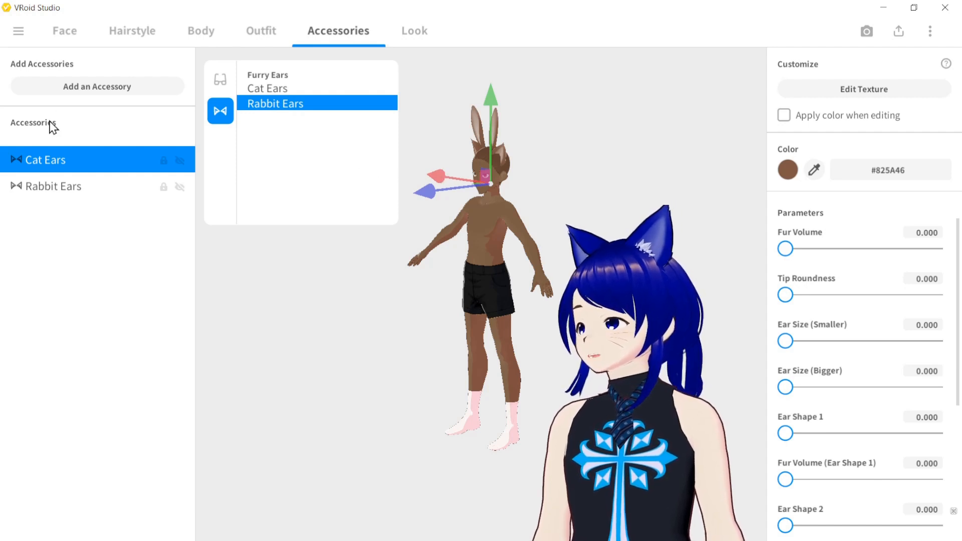
Step: Remove both the Cat Ears and the Rabbit Ears from the character's accessories
{"action": "left_click", "coordinate": [71, 164]}
{"action": "right_click", "coordinate": [55, 170]}
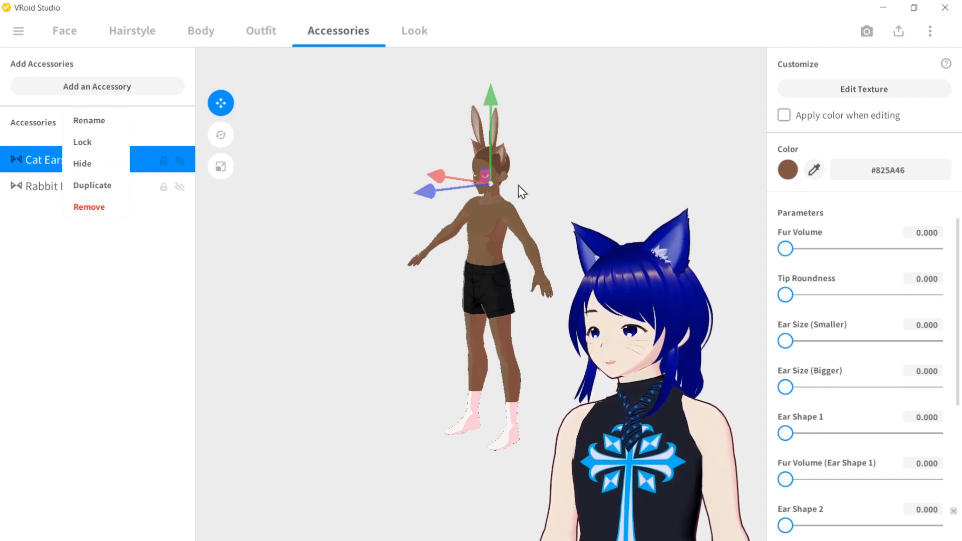
{"action": "left_click", "coordinate": [86, 209]}
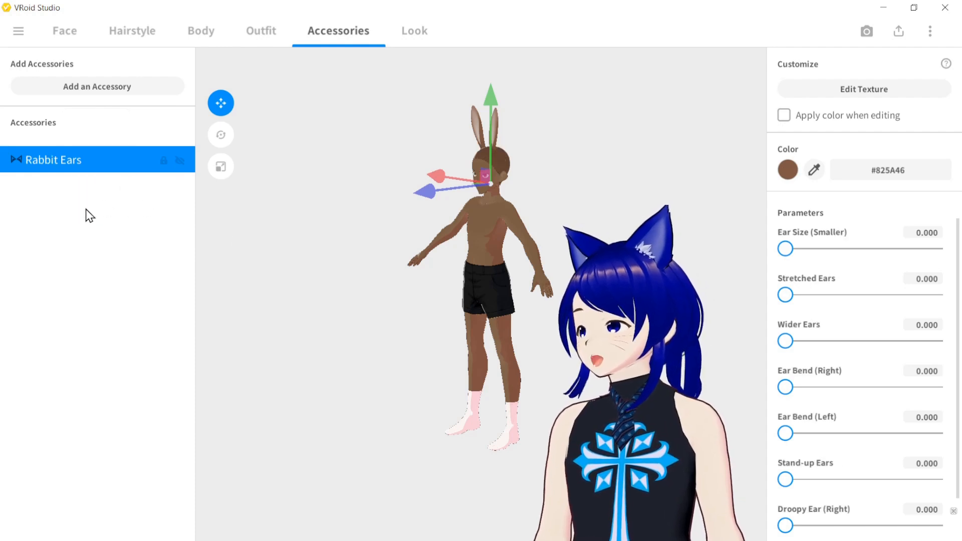
{"action": "right_click", "coordinate": [79, 164]}
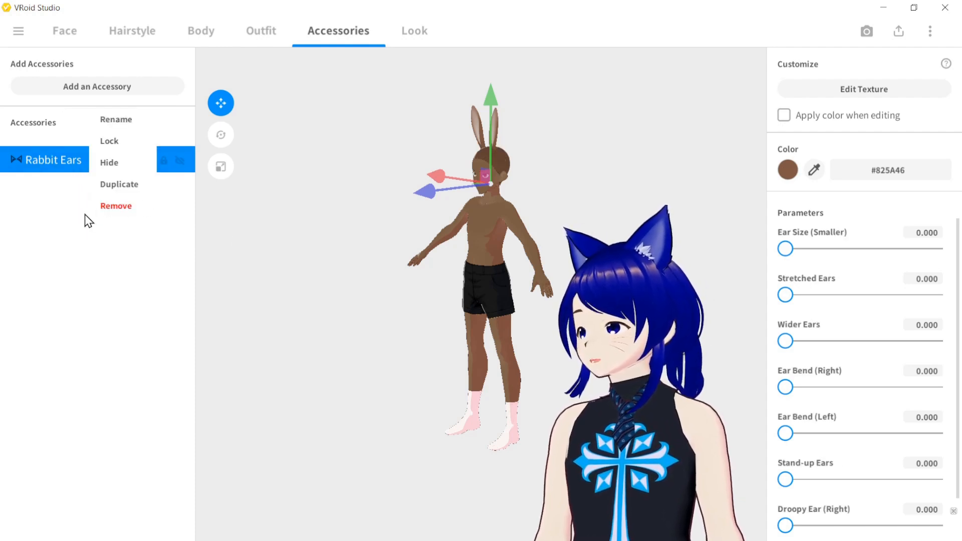
{"action": "left_click", "coordinate": [115, 206]}
Step: View the Outline and Eye Alignment look settings and examine the full character from the front
{"action": "left_click", "coordinate": [427, 39]}
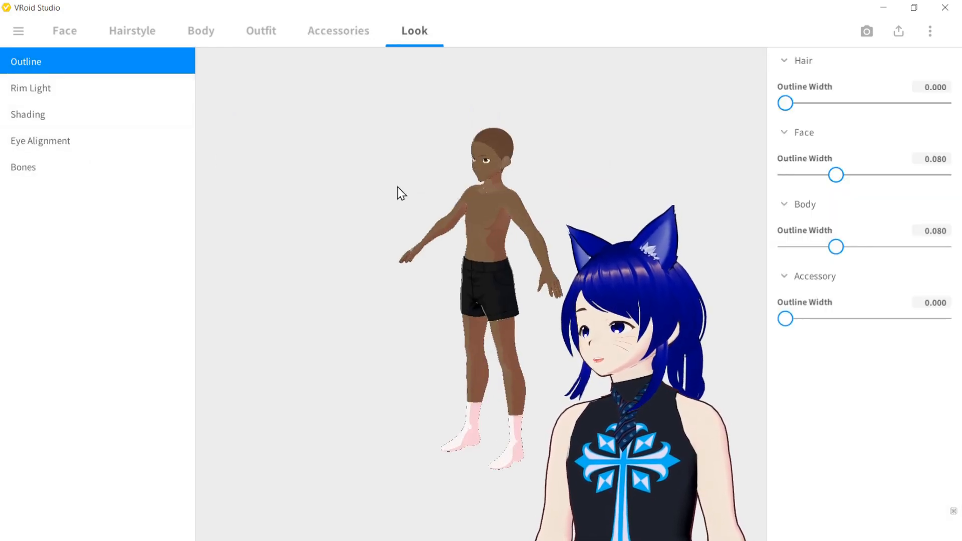
{"action": "left_click", "coordinate": [60, 150]}
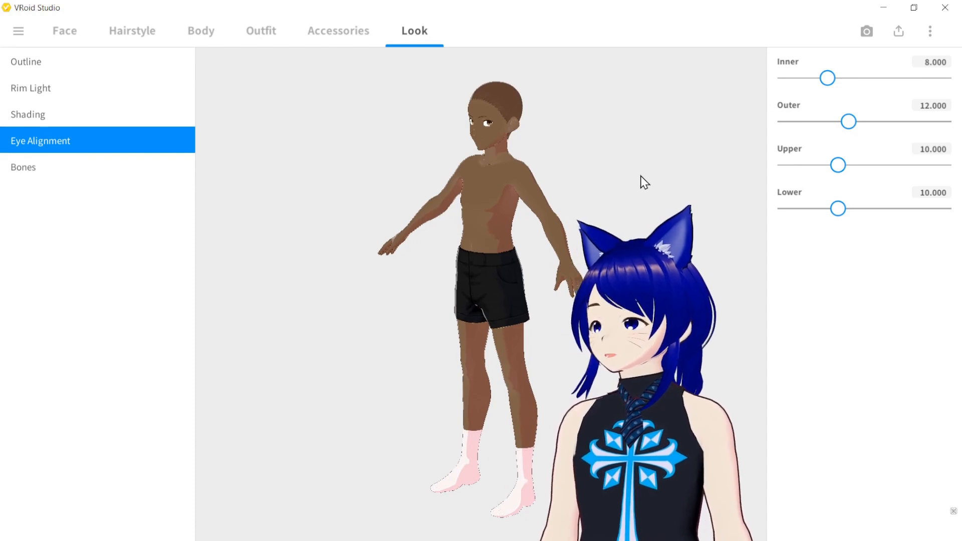
{"action": "right_click_drag", "start_coordinate": [678, 186], "coordinate": [716, 186]}
{"action": "mouse_move", "coordinate": [705, 191]}
{"action": "left_mouse_down"}
{"action": "mouse_move", "coordinate": [672, 204]}
{"action": "mouse_move", "coordinate": [658, 197]}
{"action": "mouse_move", "coordinate": [689, 183]}
{"action": "left_mouse_up"}
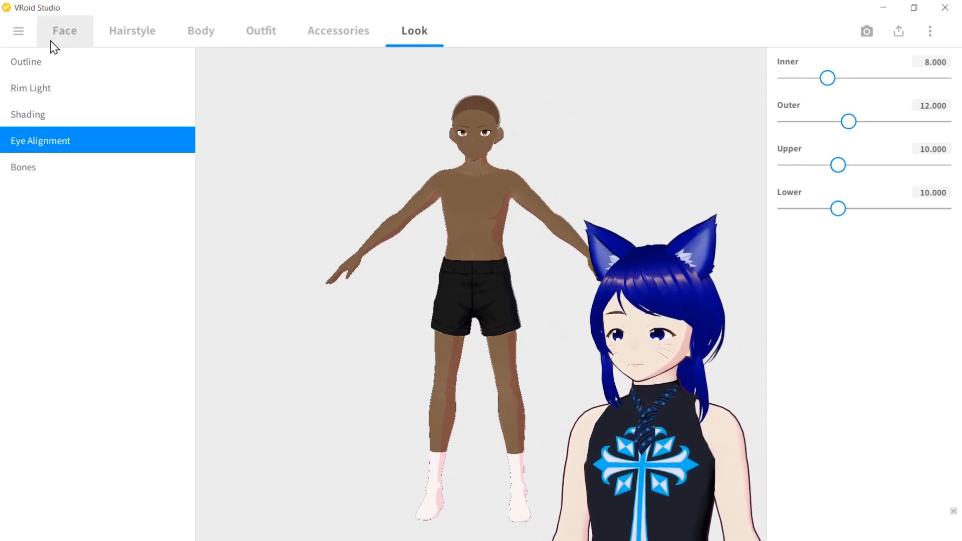
Step: View the Rim Light look settings and look over the Photo Booth's facial expression parameters
{"action": "left_click", "coordinate": [35, 88]}
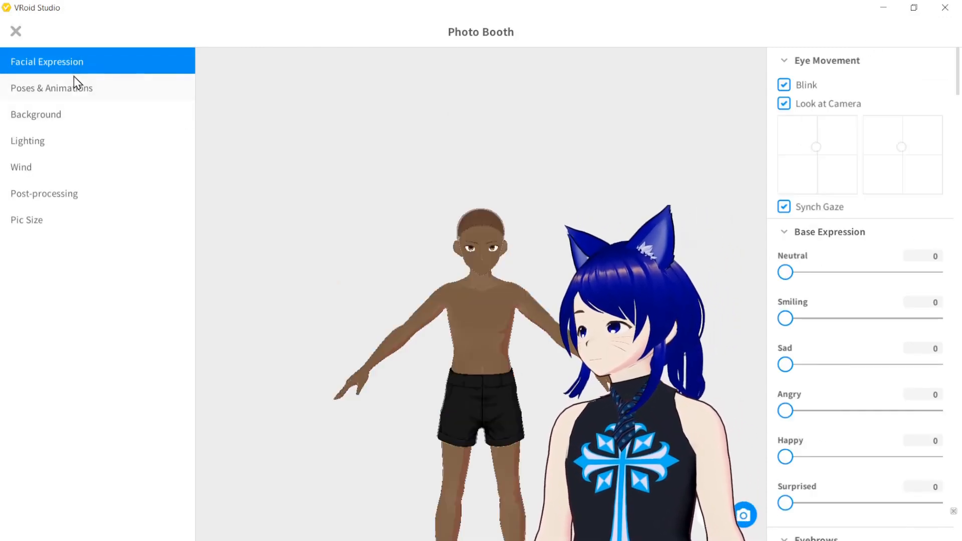
{"action": "scroll", "coordinate": [853, 291], "scroll_direction": "down", "scroll_amount": 8}
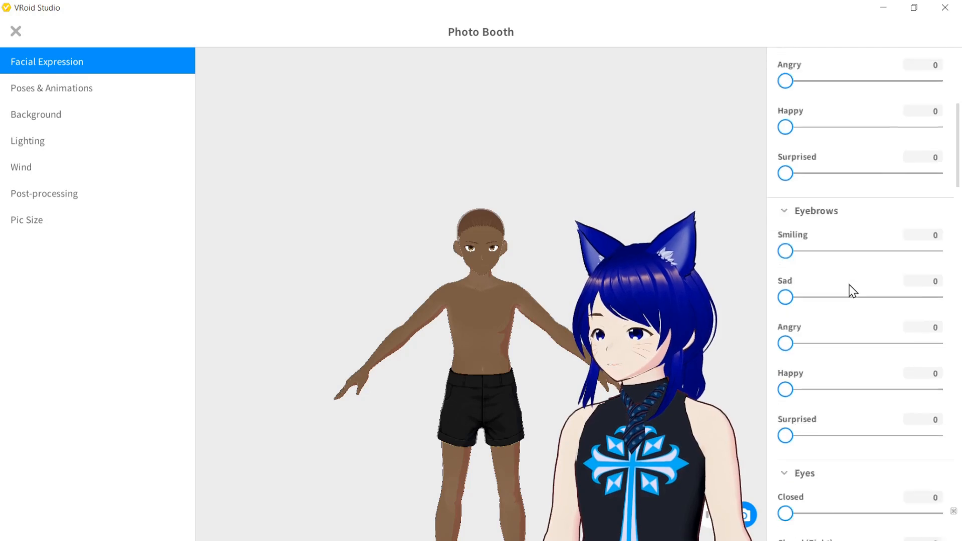
{"action": "scroll", "coordinate": [853, 291], "scroll_direction": "up", "scroll_amount": 6}
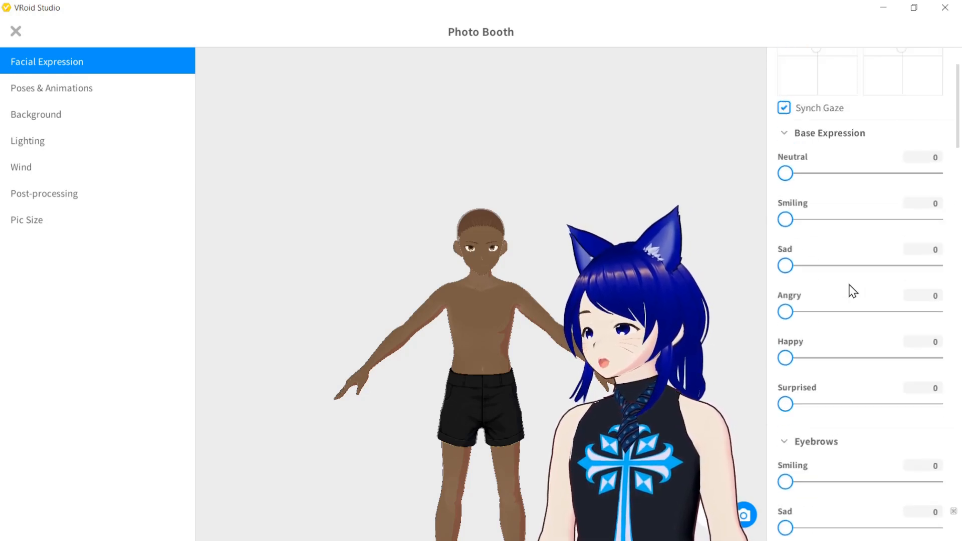
Step: Preview the Standby 1, Standby 4, Running and Hey! animations on the character in the Photo Booth
{"action": "left_click", "coordinate": [59, 93]}
{"action": "left_click", "coordinate": [800, 173]}
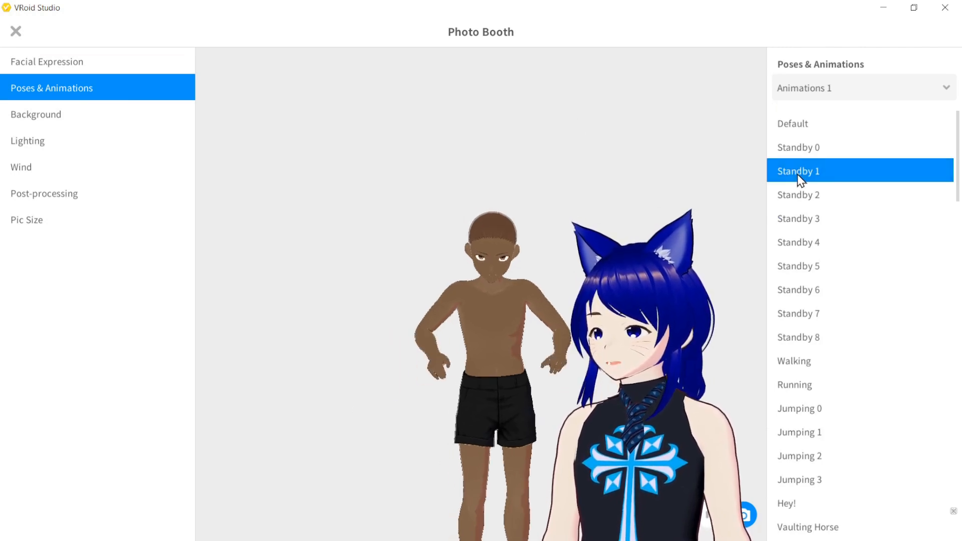
{"action": "left_click", "coordinate": [814, 243]}
{"action": "scroll", "coordinate": [813, 252], "scroll_direction": "down", "scroll_amount": 3}
{"action": "left_click", "coordinate": [812, 253]}
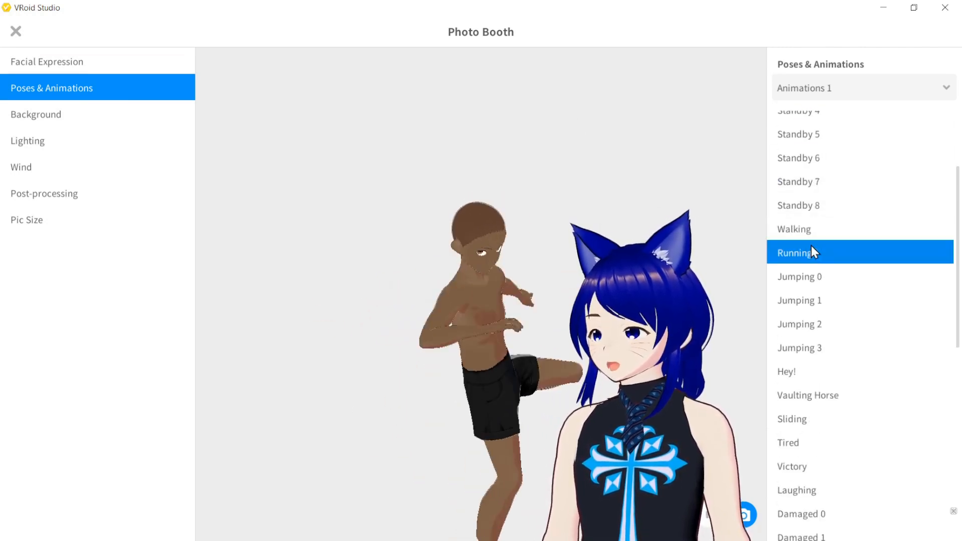
{"action": "scroll", "coordinate": [811, 251], "scroll_direction": "down", "scroll_amount": 3}
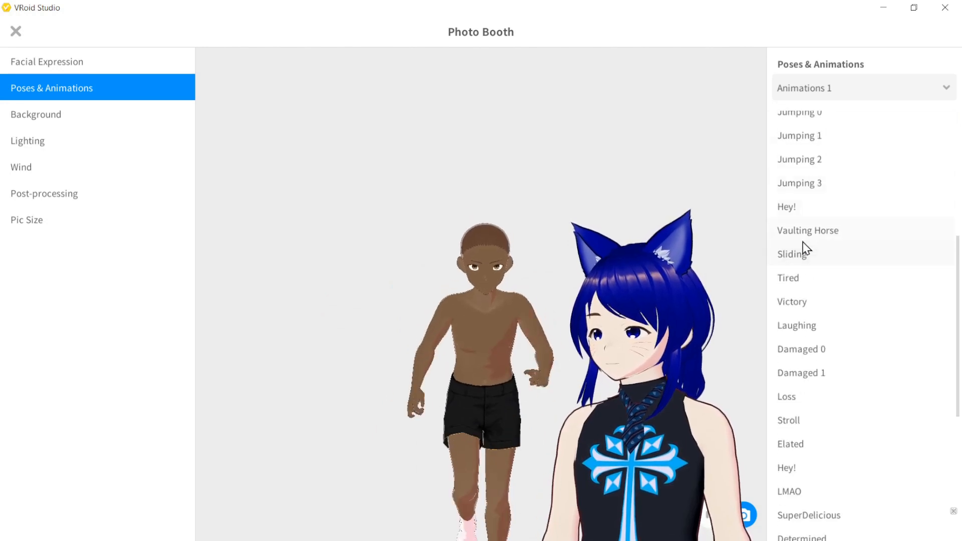
{"action": "left_click", "coordinate": [803, 240]}
{"action": "left_click", "coordinate": [786, 210]}
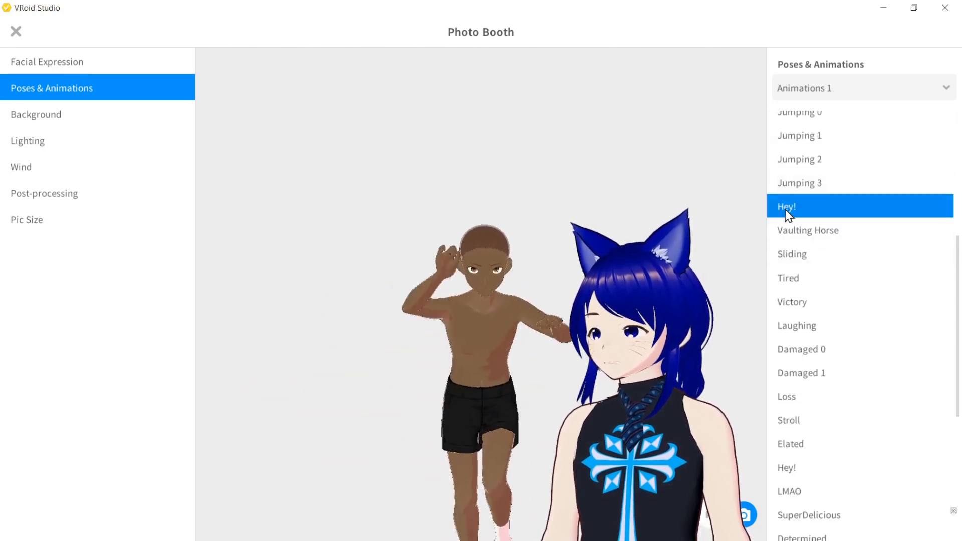
Step: Preview the Damaged 0, Stretch, GazingUp2 and HoldOutHands animations, and return the character to the Default pose
{"action": "left_click", "coordinate": [798, 357]}
{"action": "scroll", "coordinate": [798, 359], "scroll_direction": "down", "scroll_amount": 1}
{"action": "scroll", "coordinate": [798, 359], "scroll_direction": "down", "scroll_amount": 2}
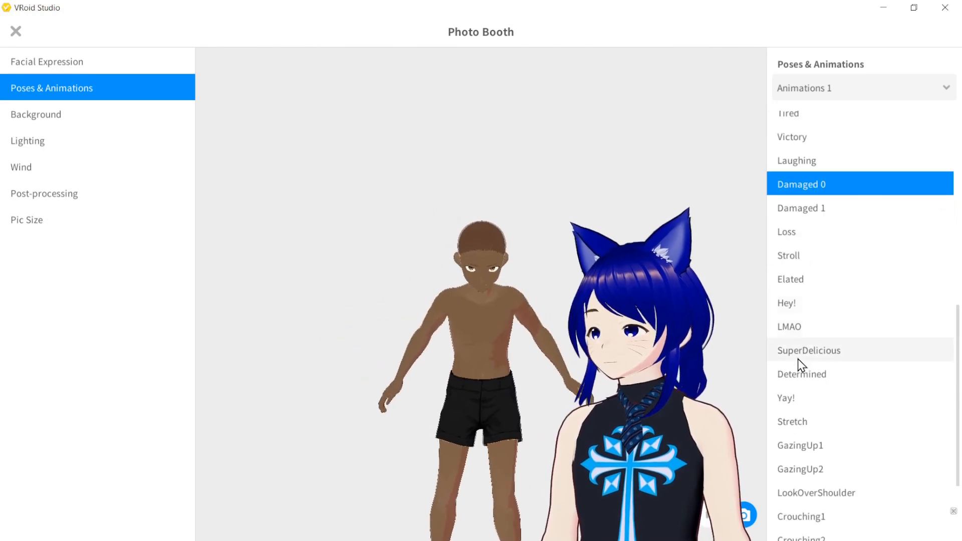
{"action": "left_click", "coordinate": [797, 425]}
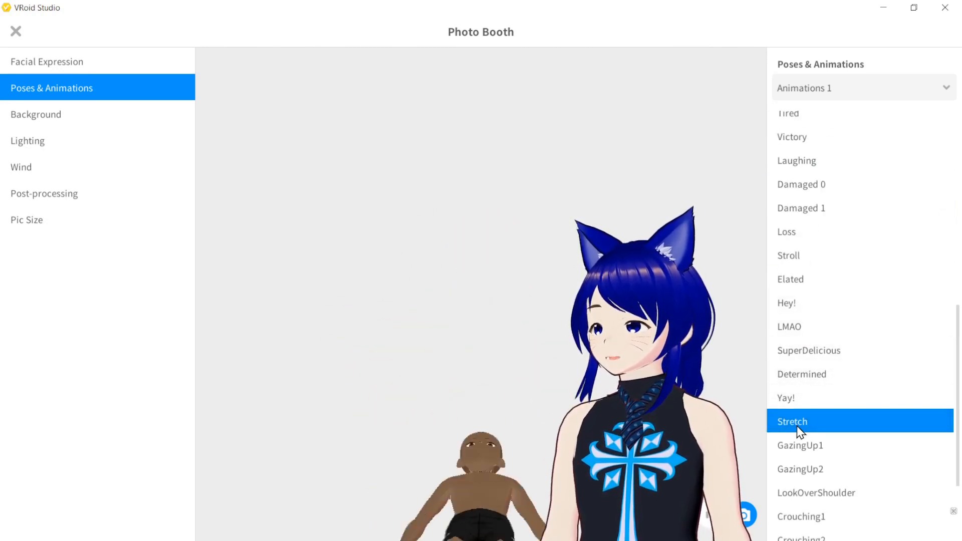
{"action": "left_click", "coordinate": [804, 462]}
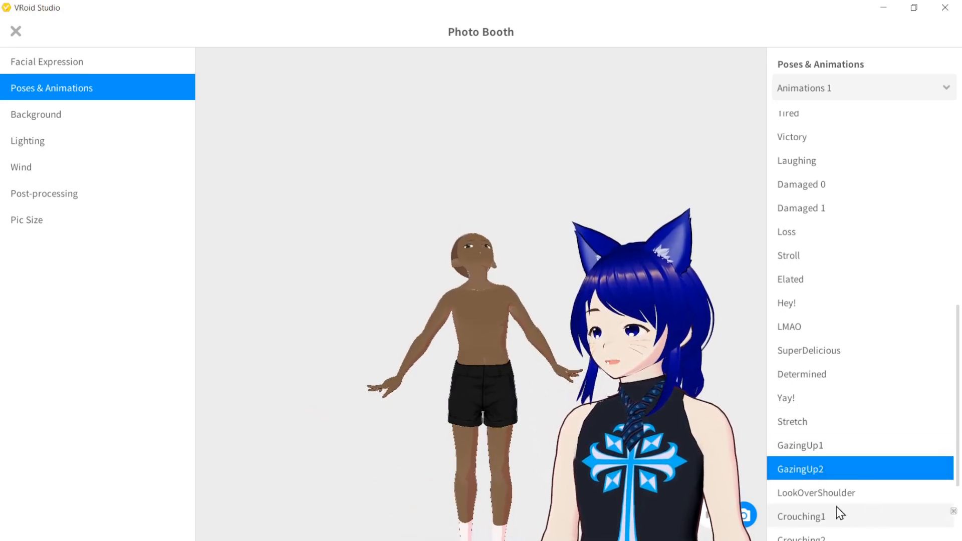
{"action": "scroll", "coordinate": [838, 506], "scroll_direction": "down", "scroll_amount": 3}
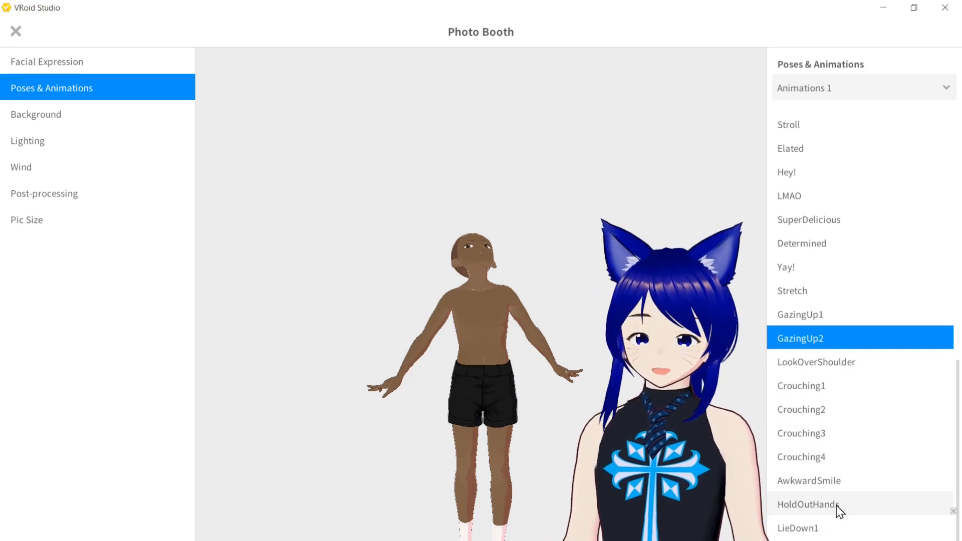
{"action": "left_click", "coordinate": [837, 507]}
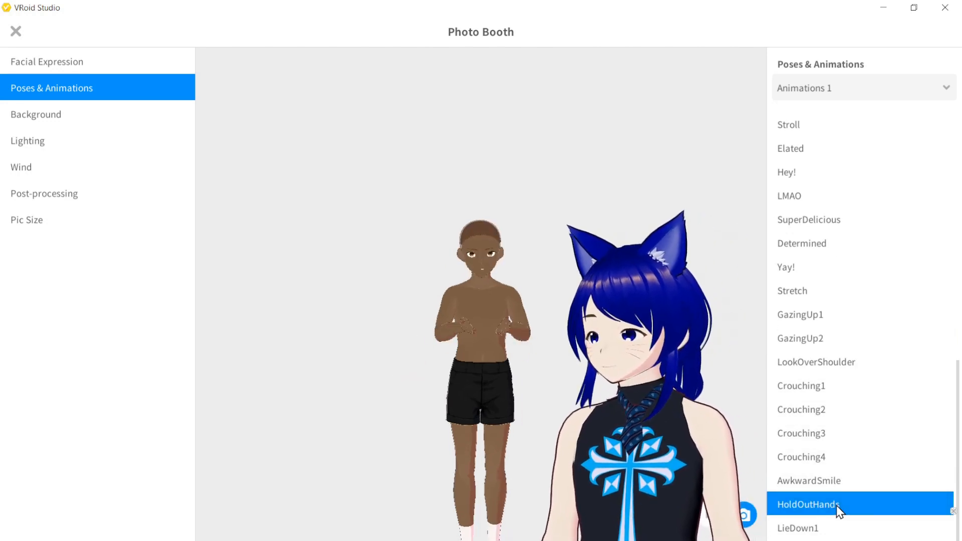
{"action": "scroll", "coordinate": [837, 506], "scroll_direction": "up", "scroll_amount": 15}
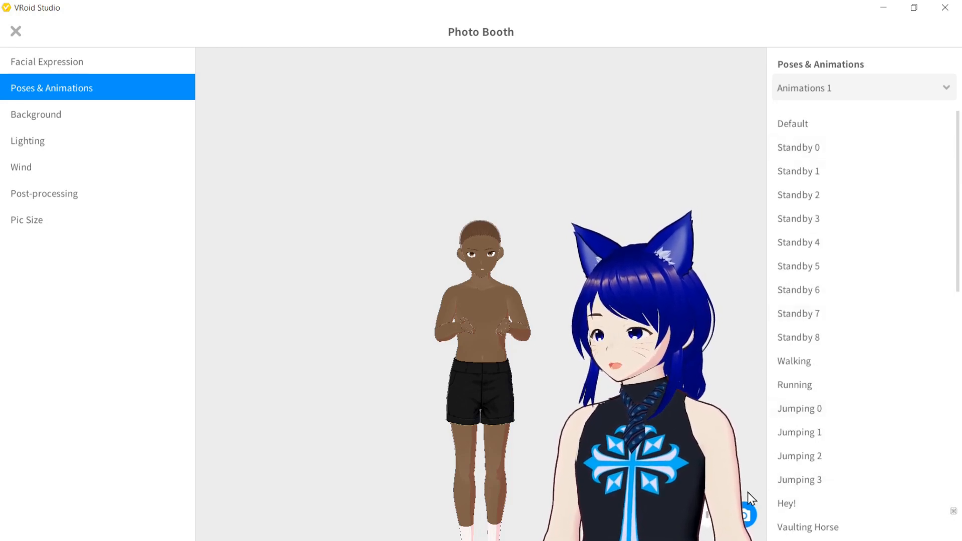
{"action": "left_click", "coordinate": [796, 127]}
Step: Look over the Photo Booth's Background, Lighting, Wind and Facial Expression settings, and return to the character editor
{"action": "left_click", "coordinate": [60, 118]}
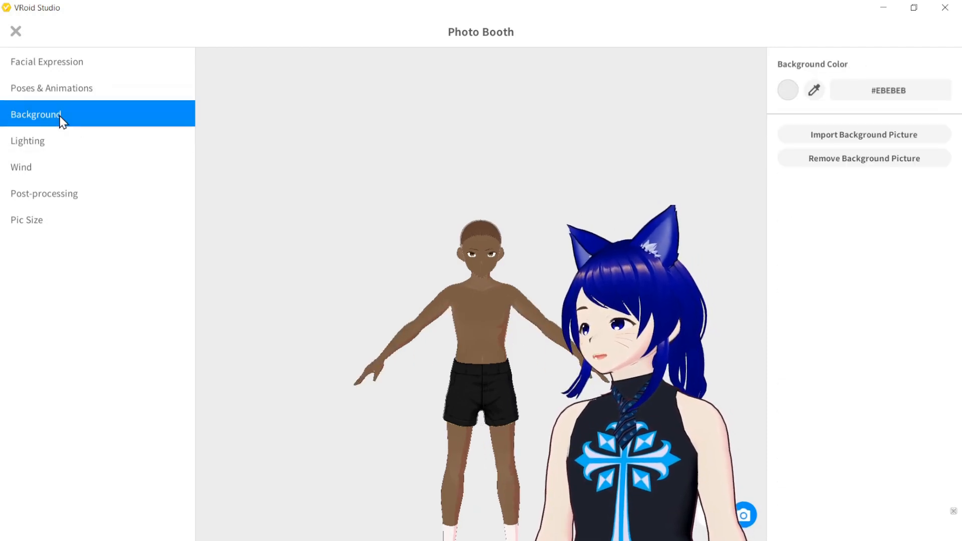
{"action": "left_click", "coordinate": [32, 145]}
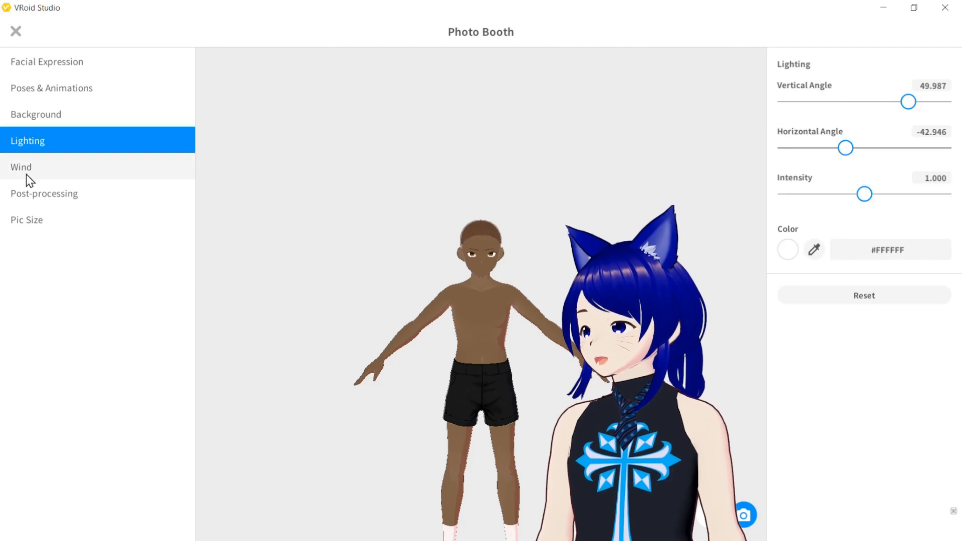
{"action": "left_click", "coordinate": [28, 180]}
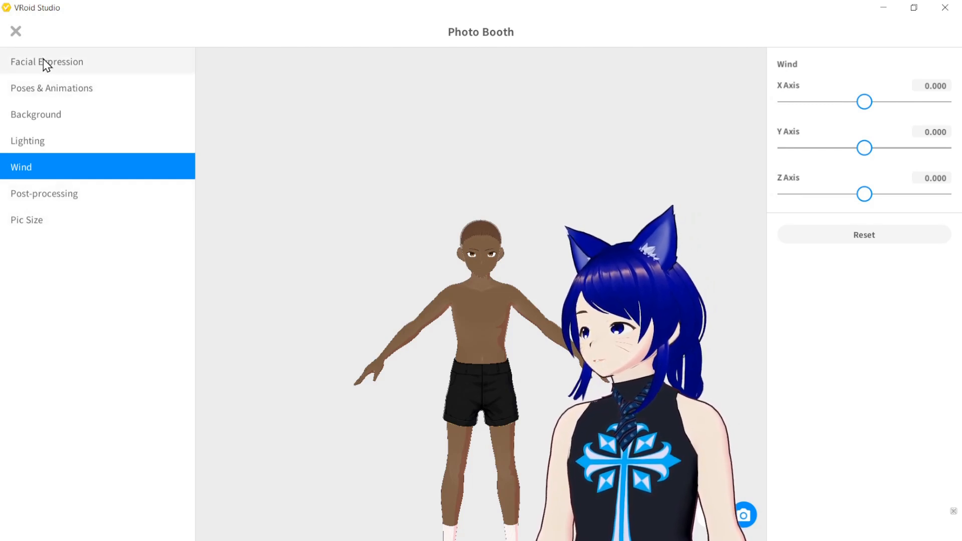
{"action": "left_click", "coordinate": [190, 67]}
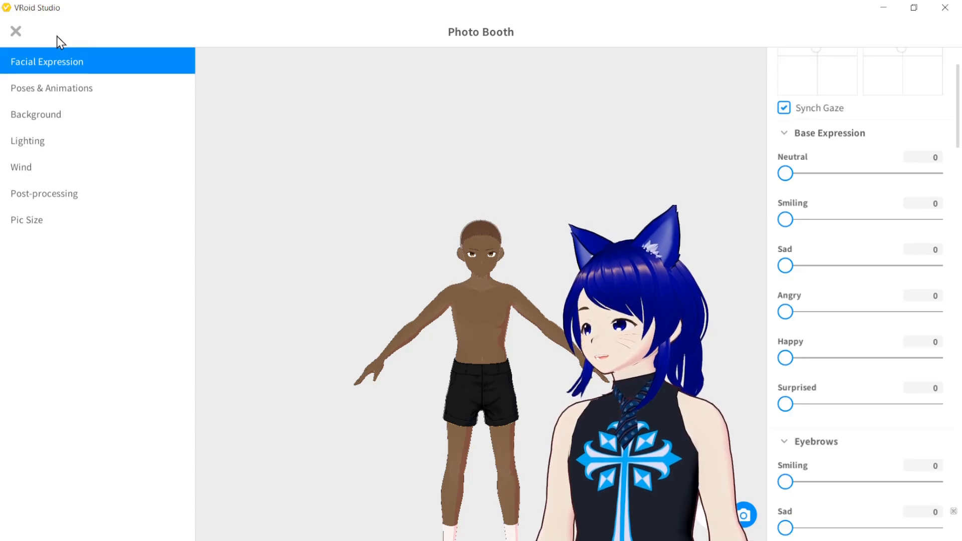
{"action": "left_click", "coordinate": [22, 26]}
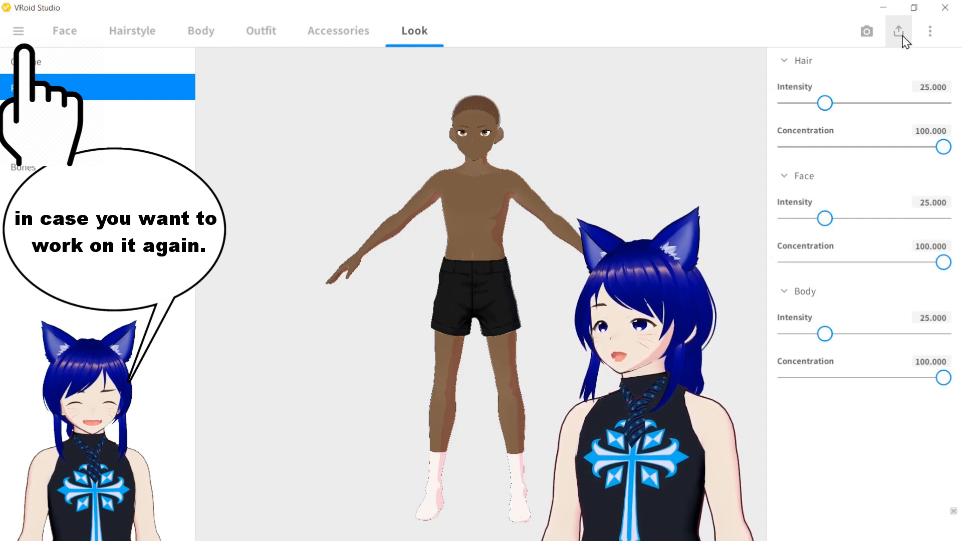
Step: Set up a VRM export of the character and look over the Reduce Polygons options
{"action": "left_click", "coordinate": [902, 39]}
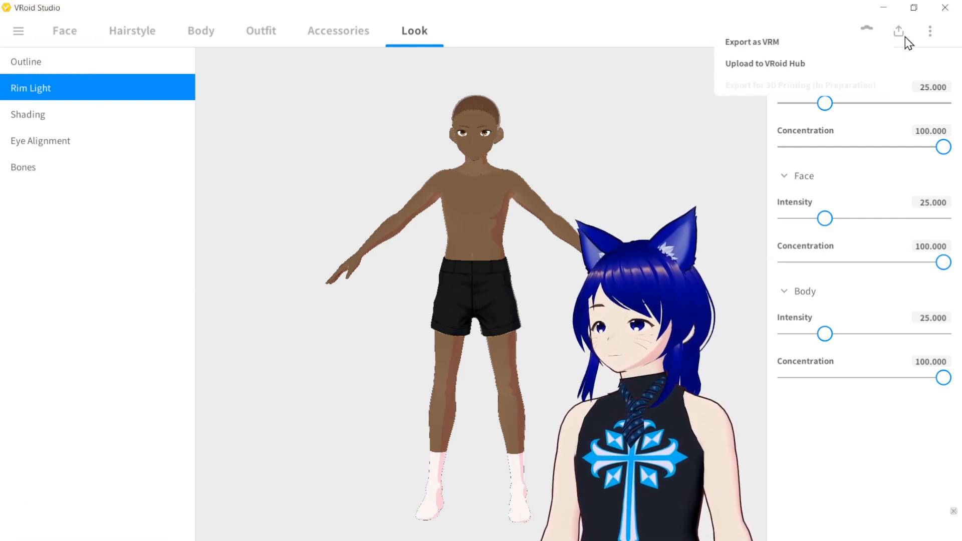
{"action": "left_click", "coordinate": [744, 42]}
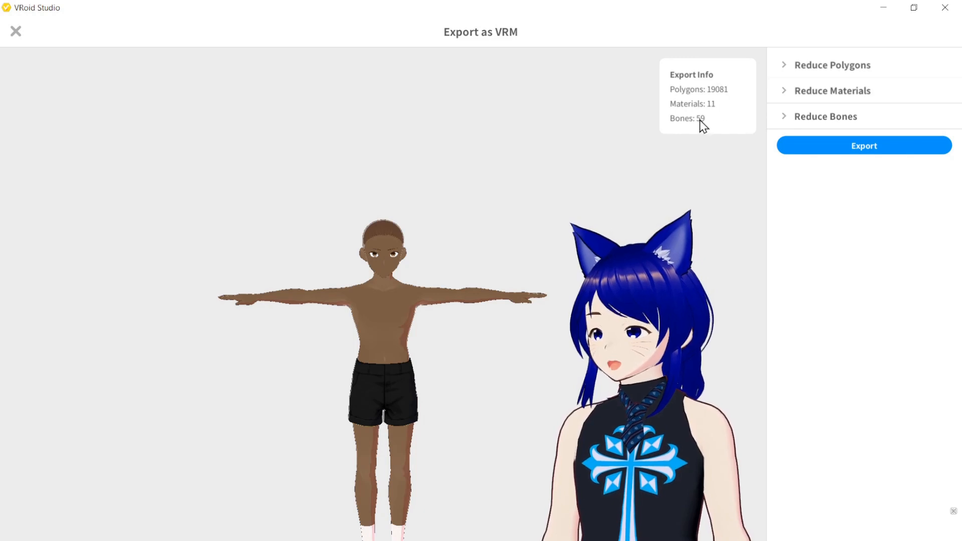
{"action": "left_click", "coordinate": [787, 71]}
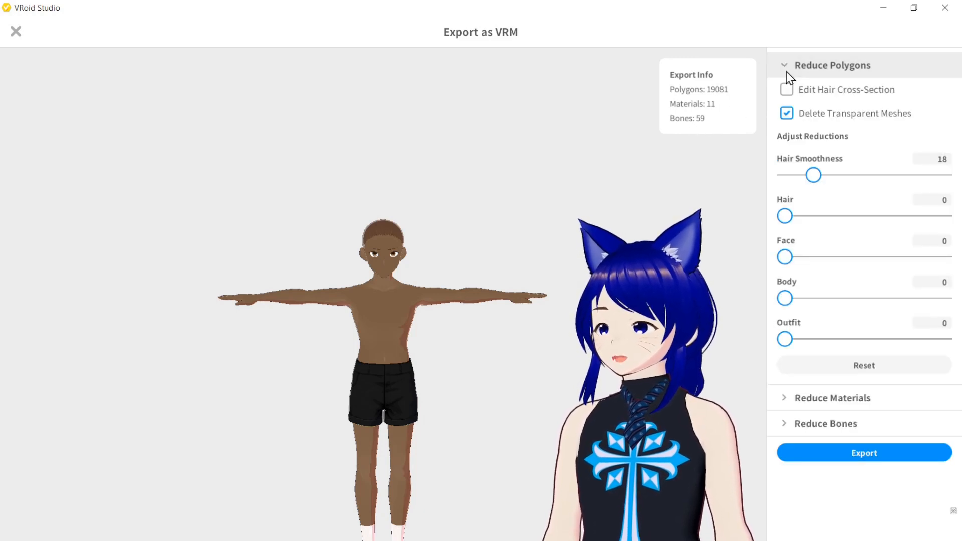
{"action": "left_click", "coordinate": [787, 72]}
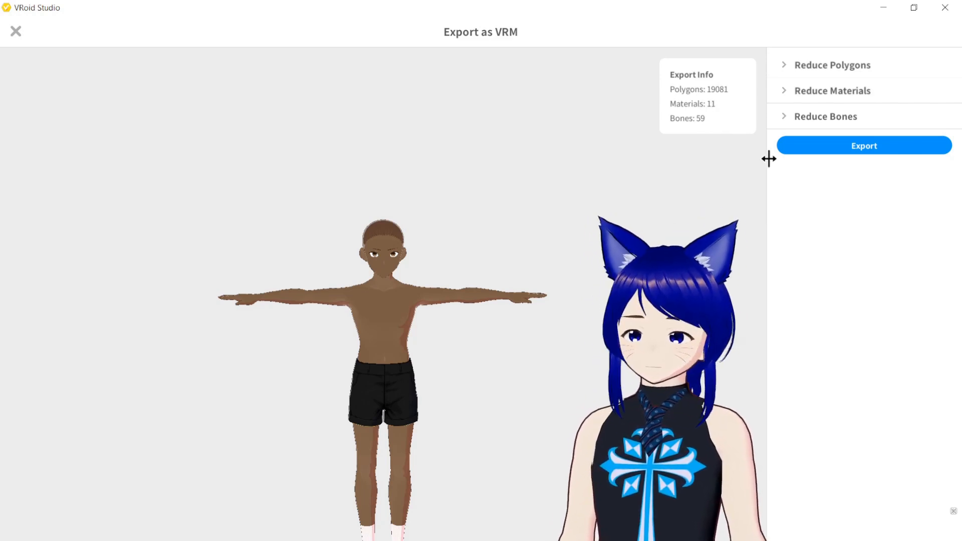
Step: Proceed to the VRM settings, title the avatar Cab and enter the creator's name
{"action": "left_click", "coordinate": [842, 149]}
{"action": "left_click", "coordinate": [454, 160]}
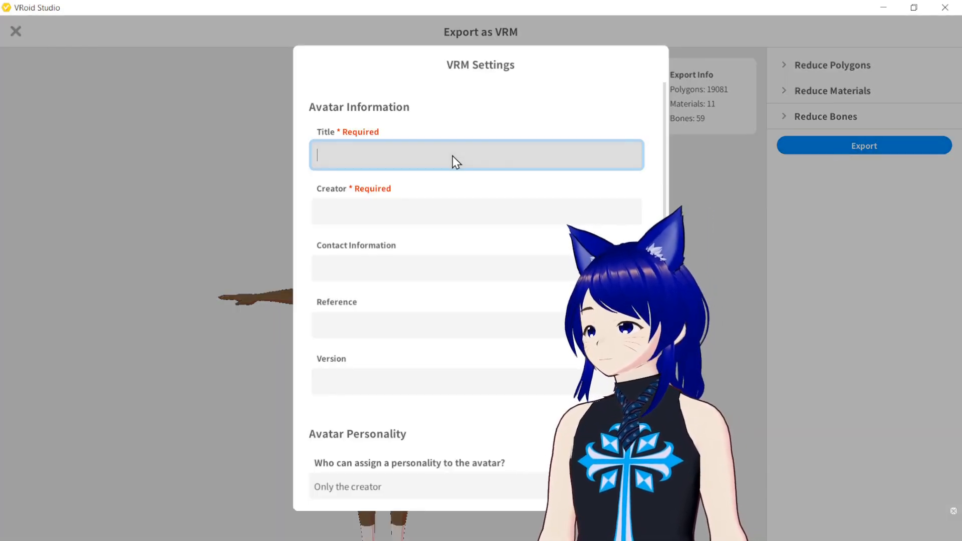
{"action": "type", "text": "Cab"}
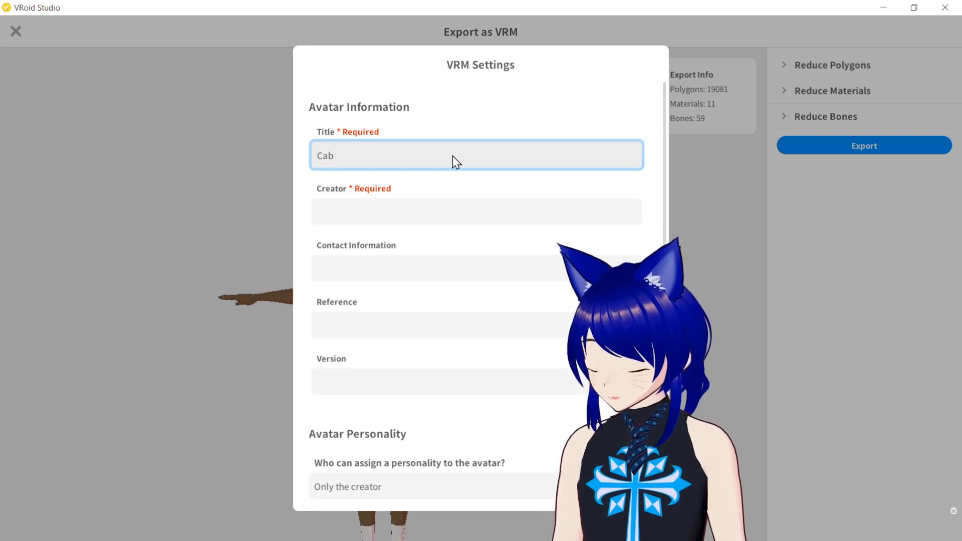
{"action": "left_click", "coordinate": [449, 202]}
{"action": "type", "text": "TMT"}
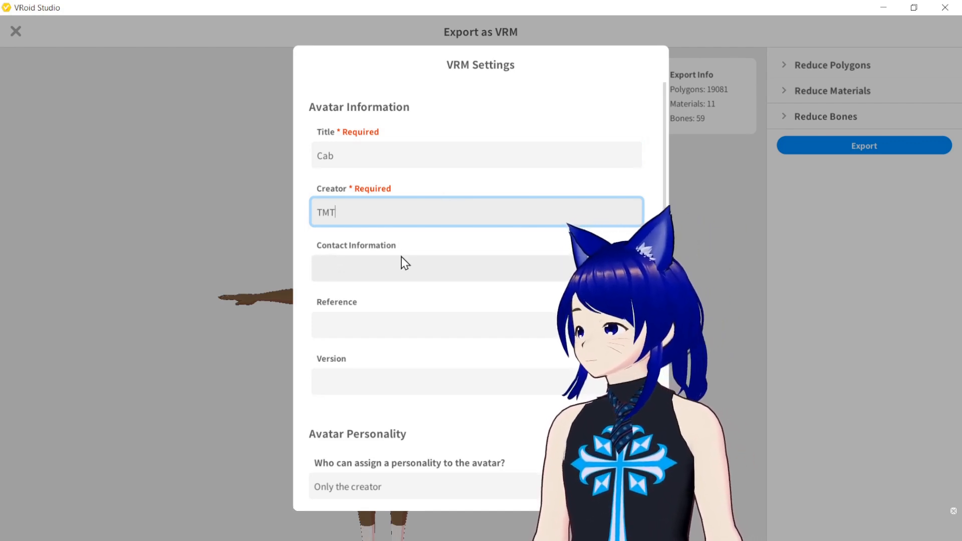
Step: Review the avatar personality and redistribution license settings, and export the avatar as a .vrm file into the Cab folder
{"action": "scroll", "coordinate": [370, 286], "scroll_direction": "down", "scroll_amount": 1}
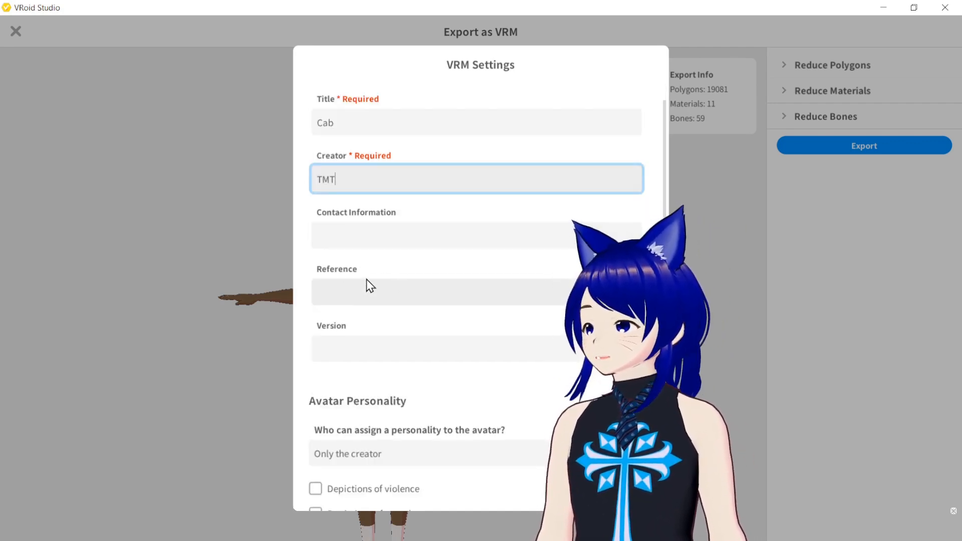
{"action": "scroll", "coordinate": [380, 333], "scroll_direction": "down", "scroll_amount": 5}
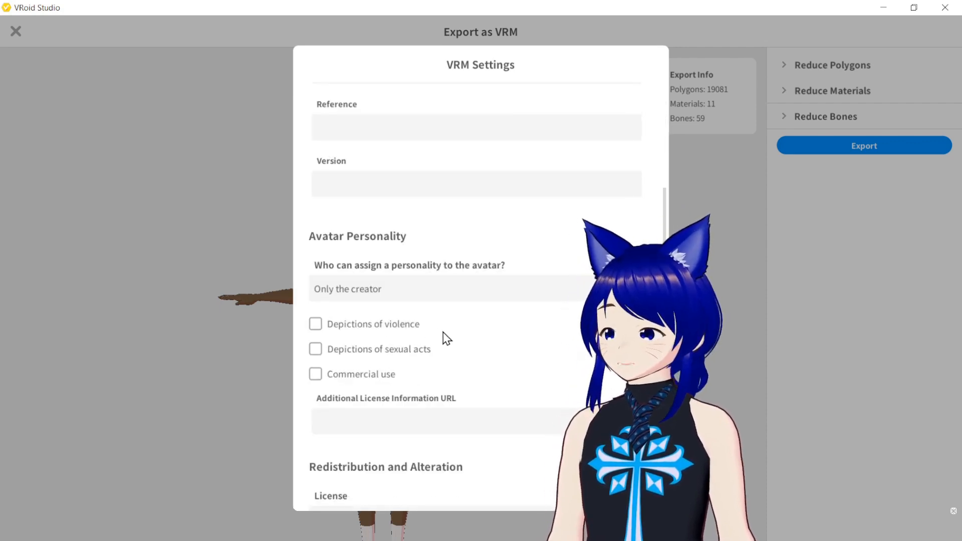
{"action": "scroll", "coordinate": [455, 334], "scroll_direction": "down", "scroll_amount": 3}
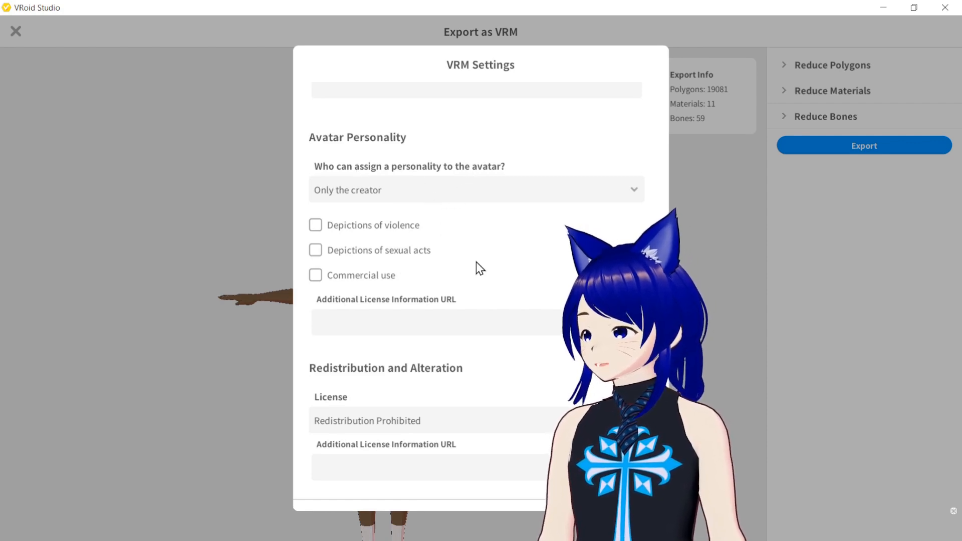
{"action": "scroll", "coordinate": [468, 311], "scroll_direction": "down", "scroll_amount": 2}
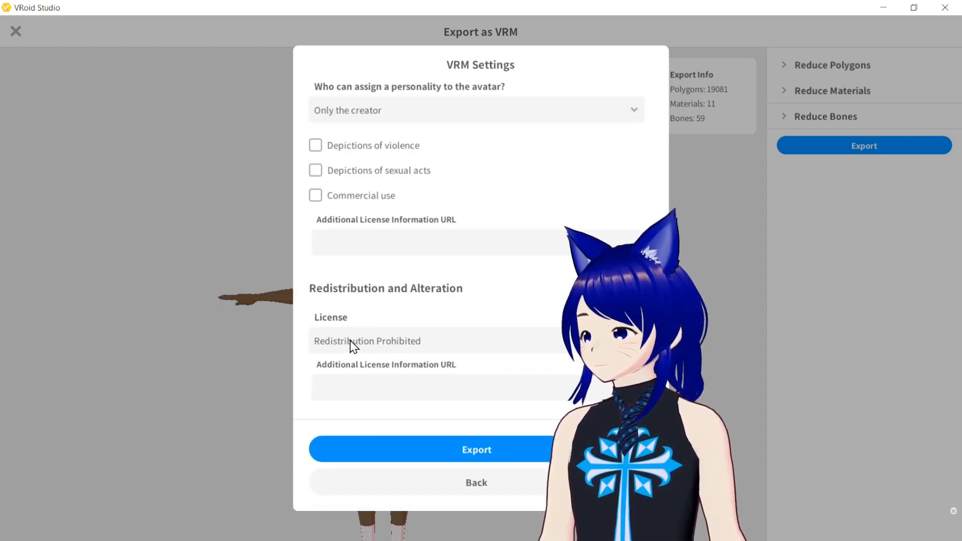
{"action": "left_click", "coordinate": [472, 450]}
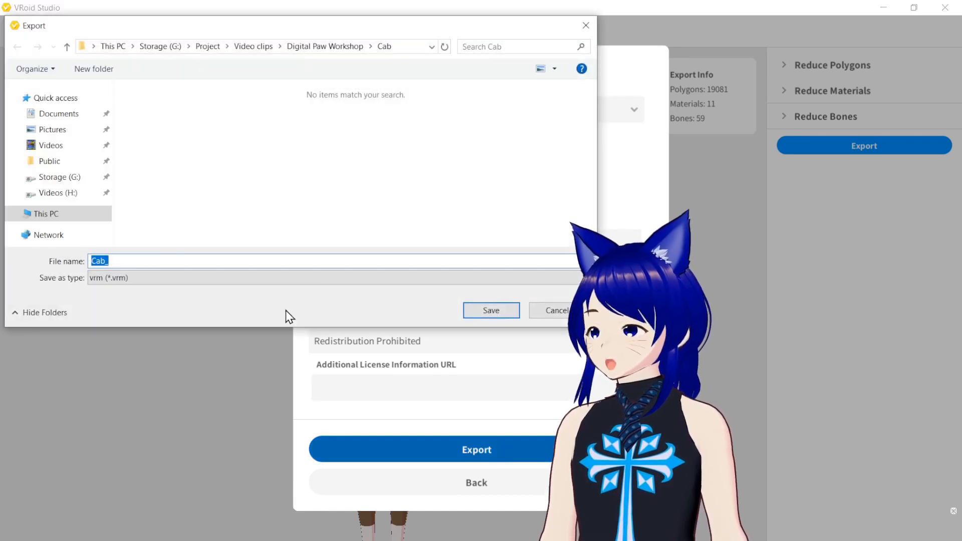
{"action": "left_click", "coordinate": [484, 315]}
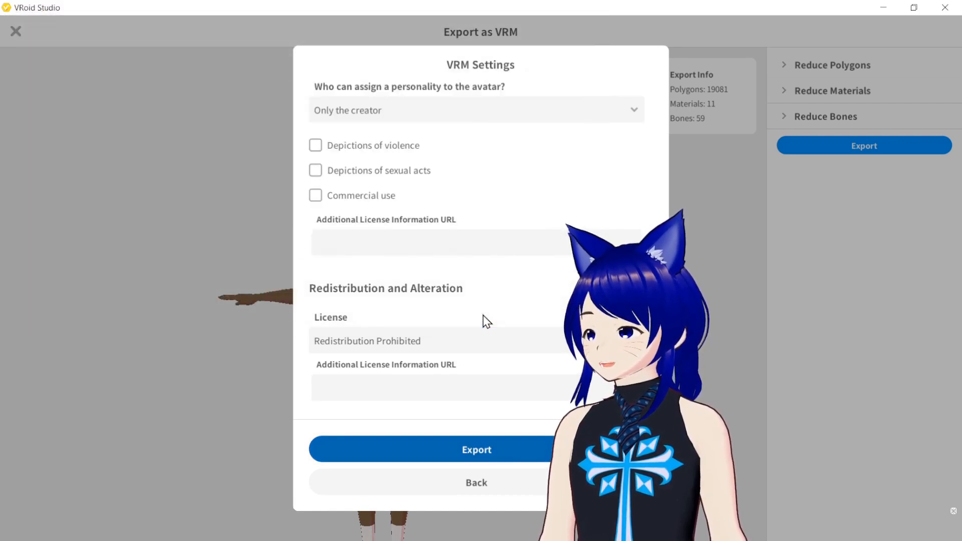